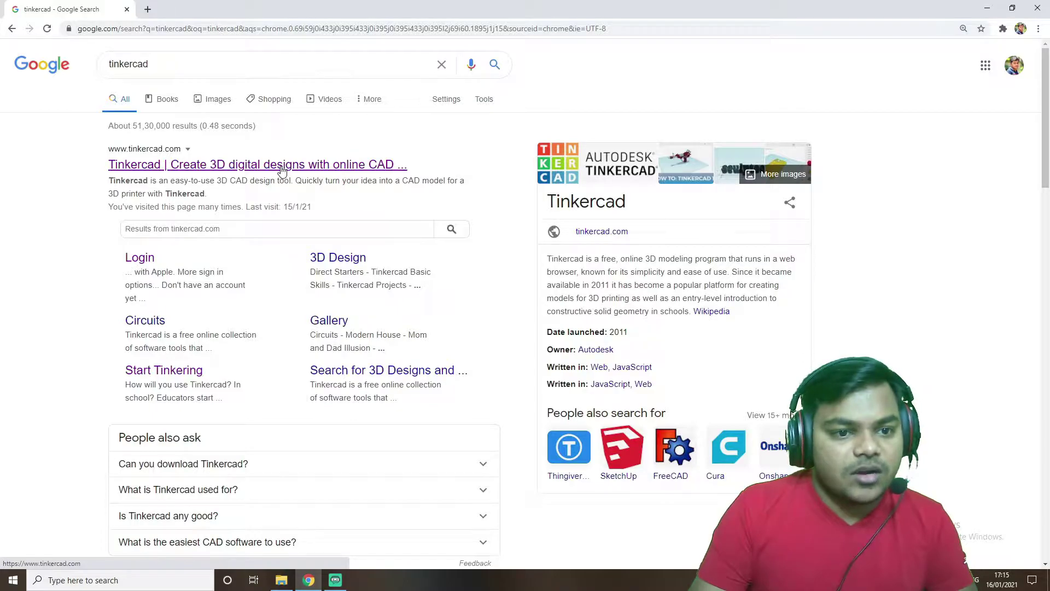
# Open the Tinkercad website from the search results, dismiss the webinar banner and look over the home page
pyautogui.click(278, 163)
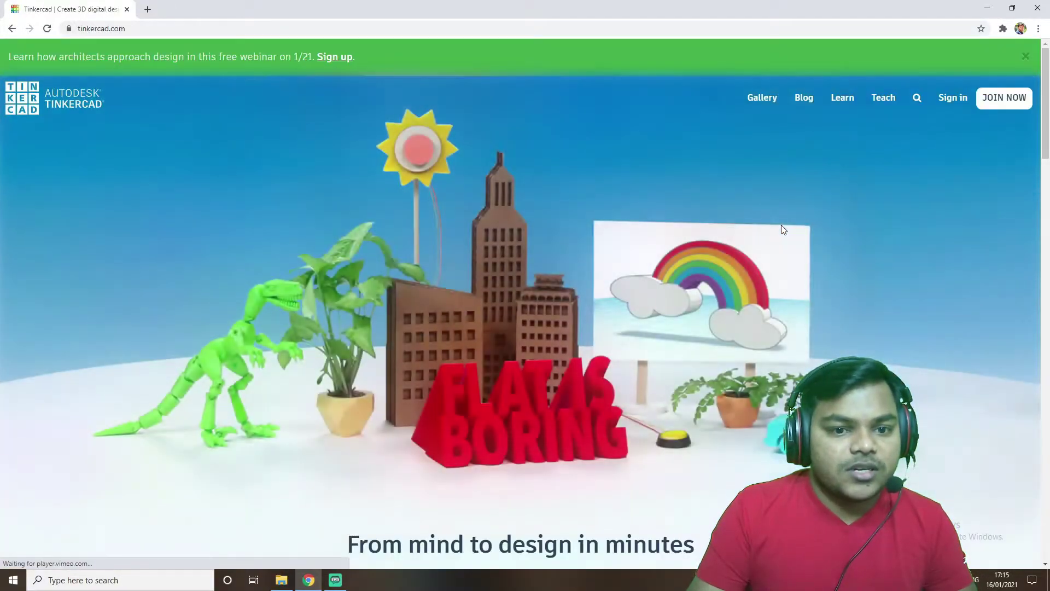
pyautogui.click(1026, 57)
pyautogui.scroll(-15, 540, 331)
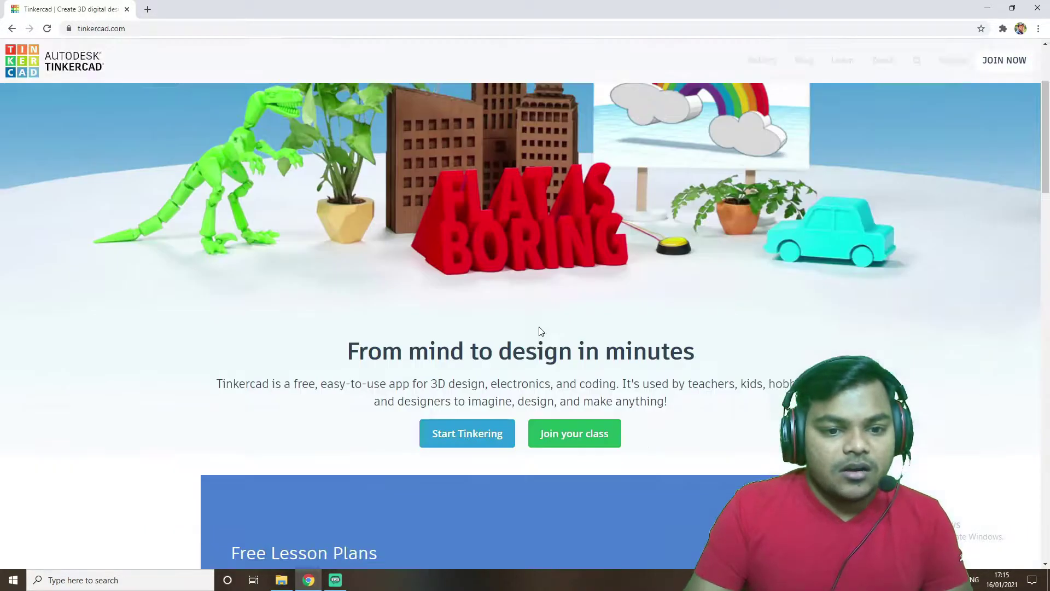
pyautogui.scroll(15, 539, 331)
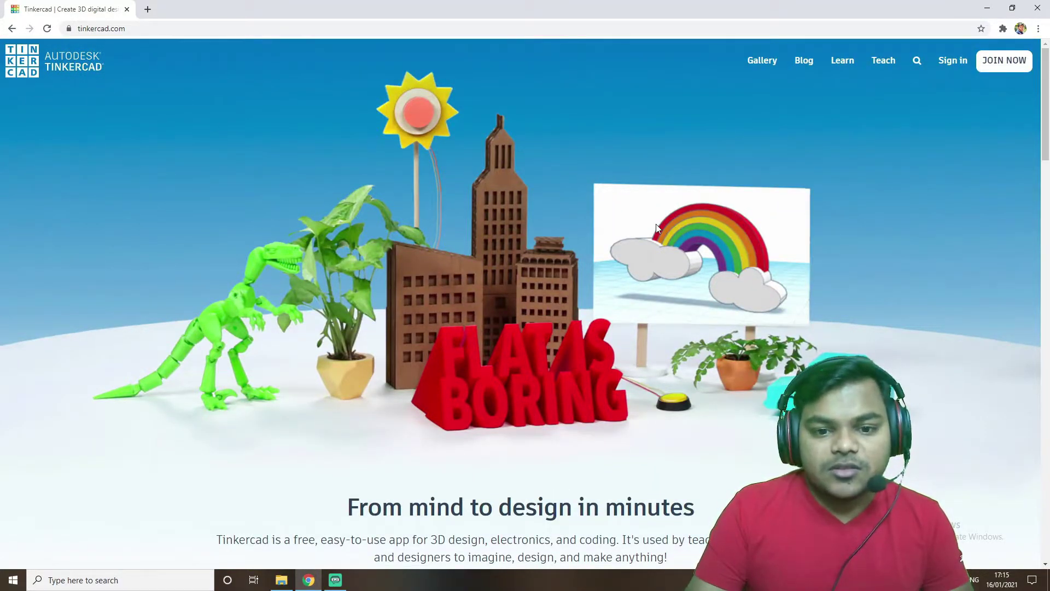
pyautogui.scroll(-15, 672, 335)
pyautogui.scroll(15, 672, 335)
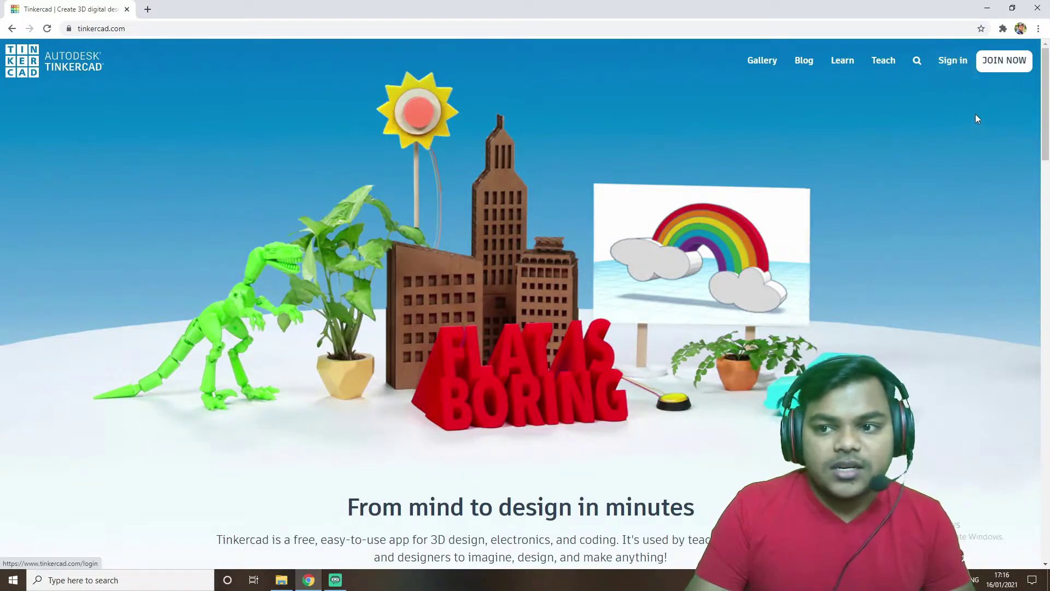
# Review the sign-up options for a personal account, and sign in to the existing account with Google
pyautogui.click(1004, 67)
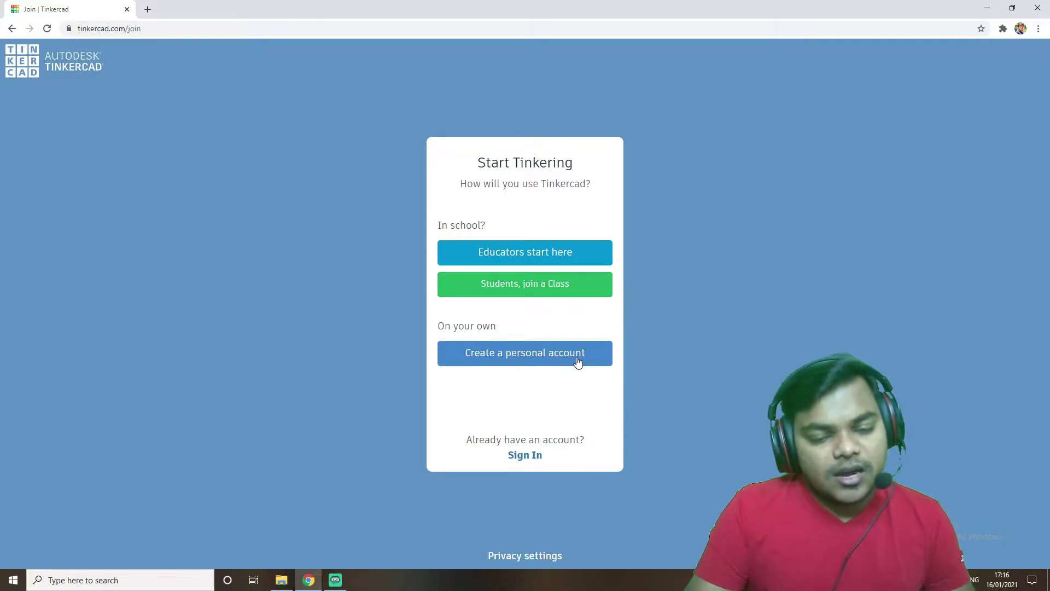
pyautogui.click(544, 359)
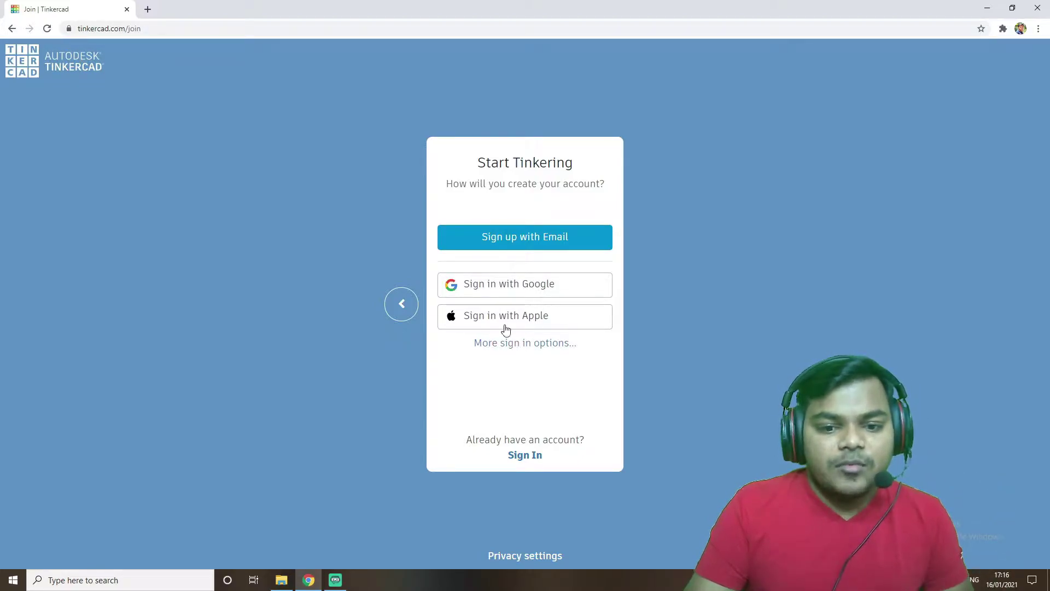
pyautogui.click(525, 456)
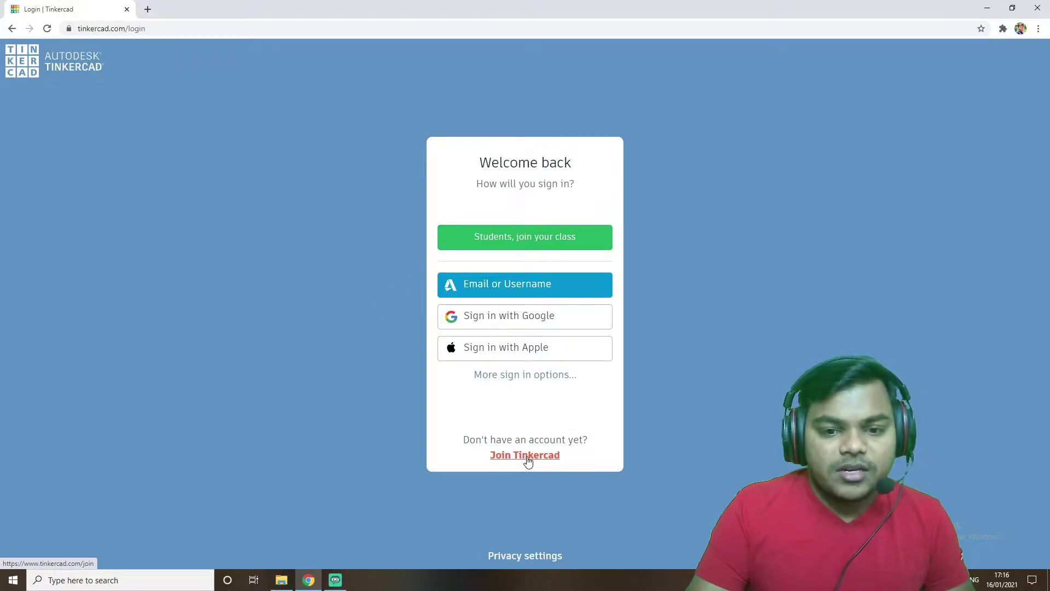
pyautogui.click(533, 323)
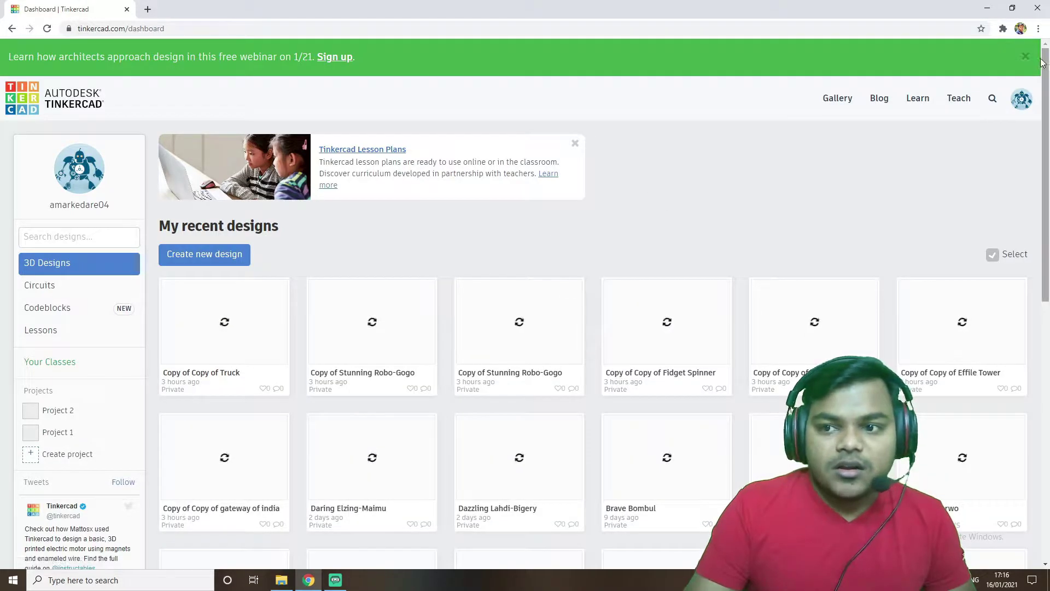
# Dismiss the dashboard's webinar banner, look over the recent designs and create a new 3D design
pyautogui.click(1025, 59)
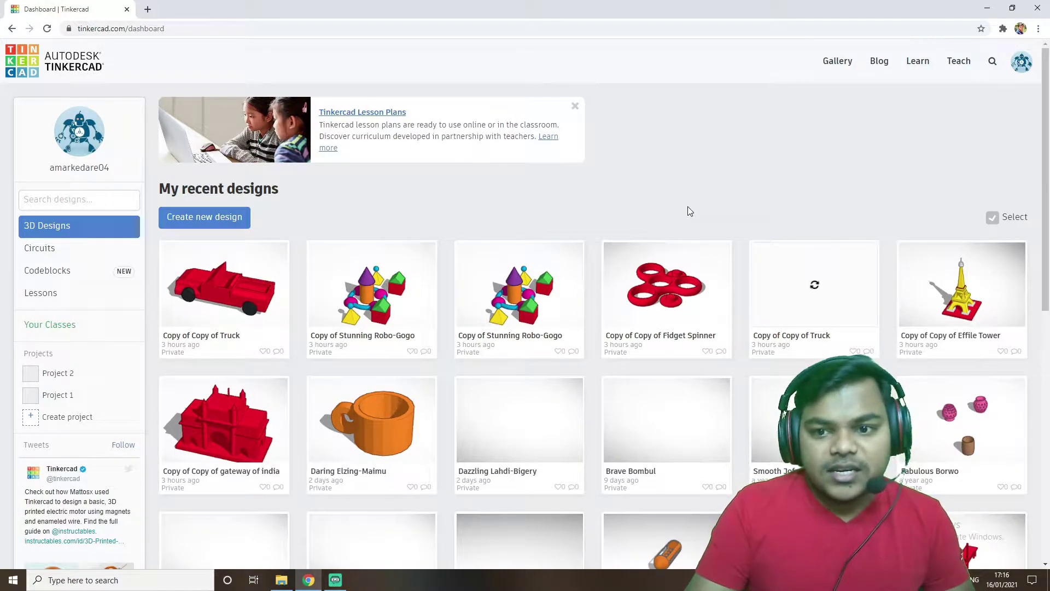
pyautogui.scroll(-12, 688, 205)
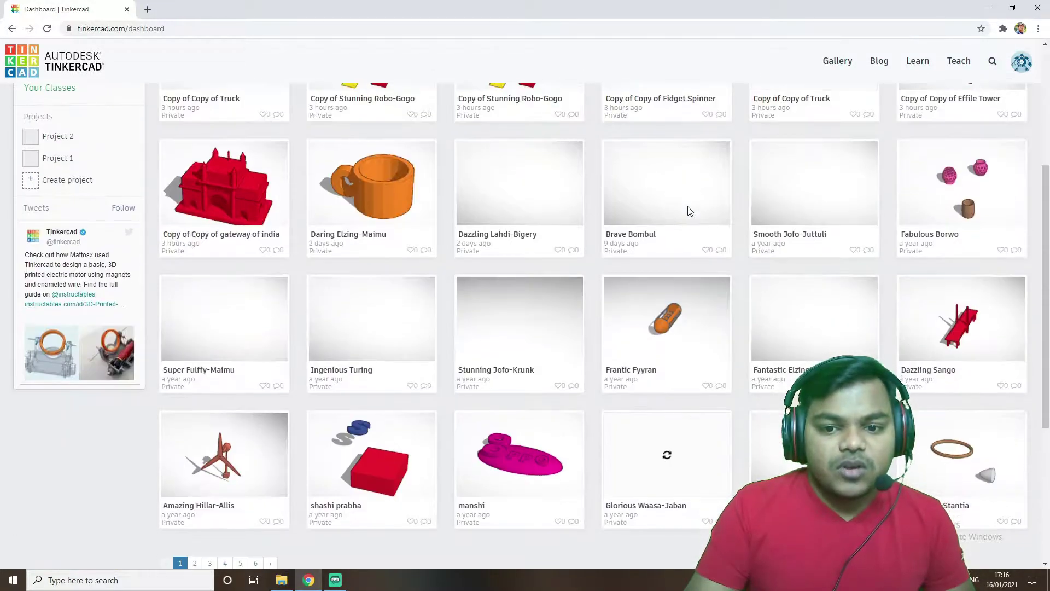
pyautogui.scroll(12, 722, 295)
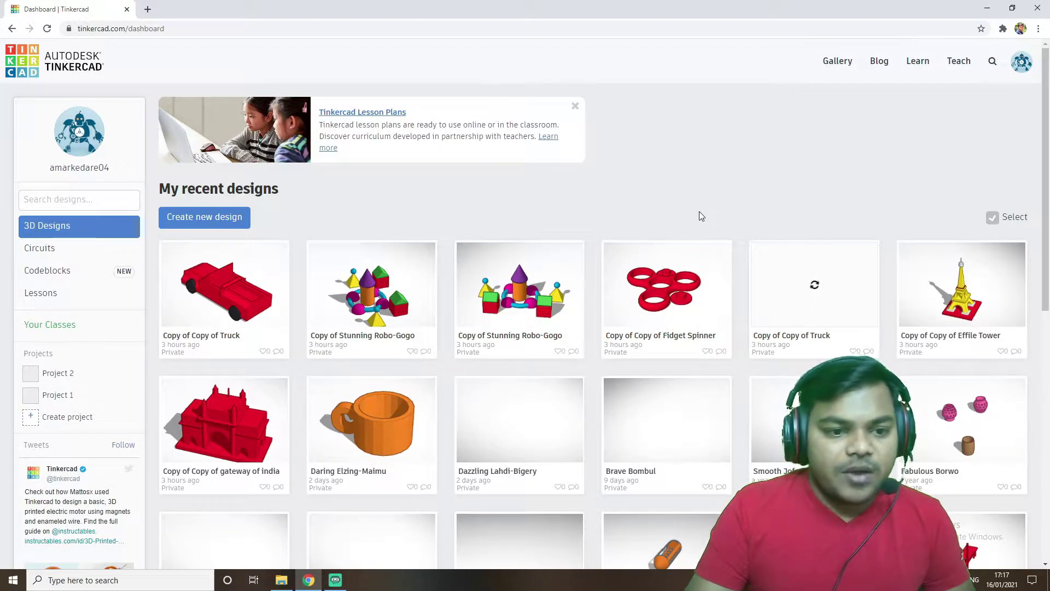
pyautogui.click(208, 216)
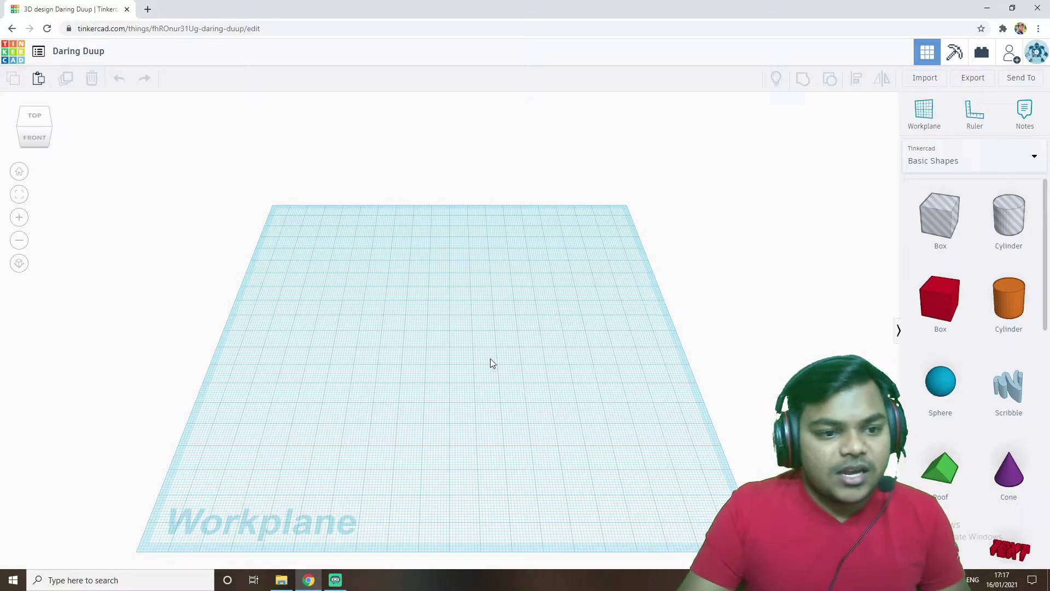
# Examine the empty workplane from several viewing angles, ending with a raised front view
pyautogui.moveTo(381, 256); pyautogui.dragTo(405, 303)
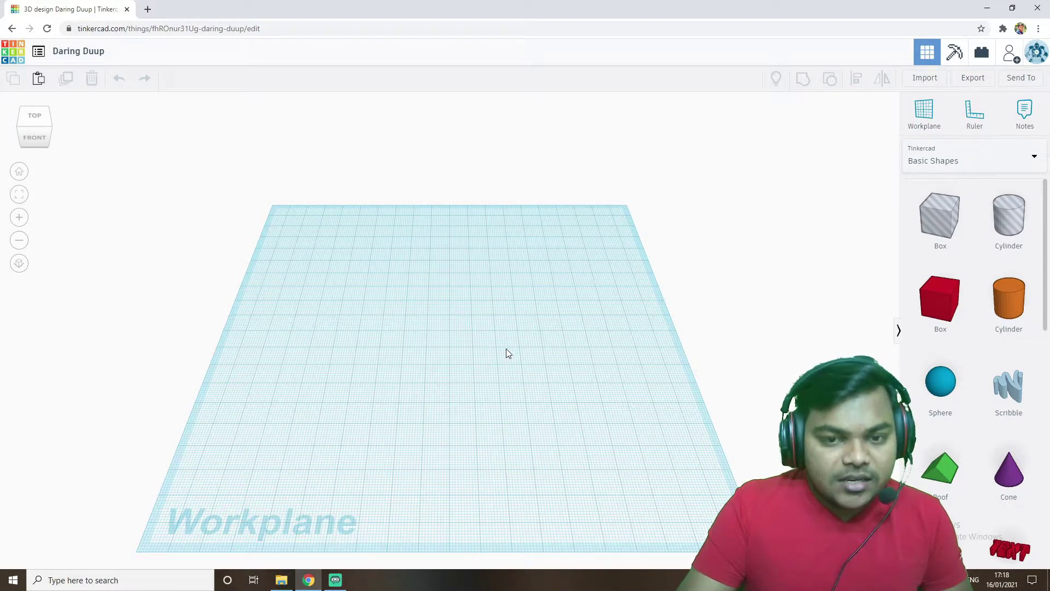
pyautogui.moveTo(506, 347); pyautogui.dragTo(356, 364, button='right')
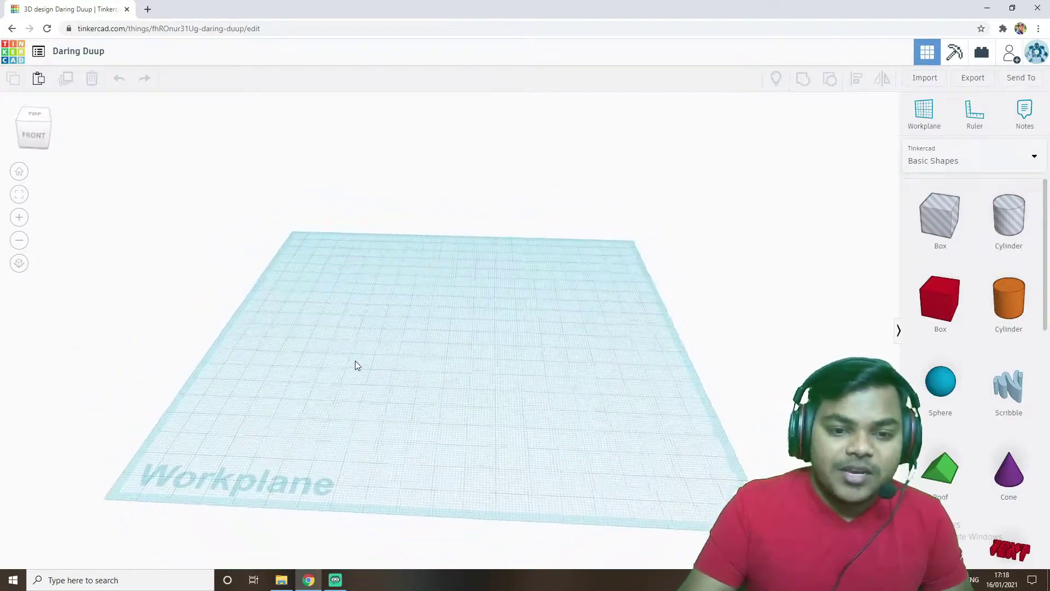
pyautogui.moveTo(459, 358)
pyautogui.mouseDown(button='right')
pyautogui.moveTo(459, 381)
pyautogui.moveTo(459, 361)
pyautogui.mouseUp(button='right')
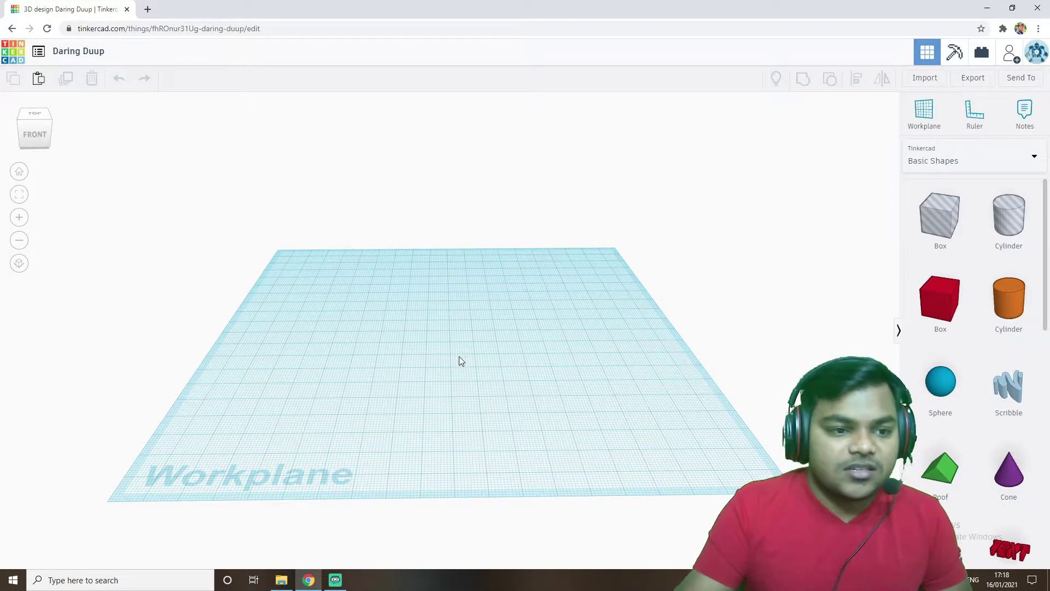
pyautogui.moveTo(458, 356); pyautogui.dragTo(415, 346, button='right')
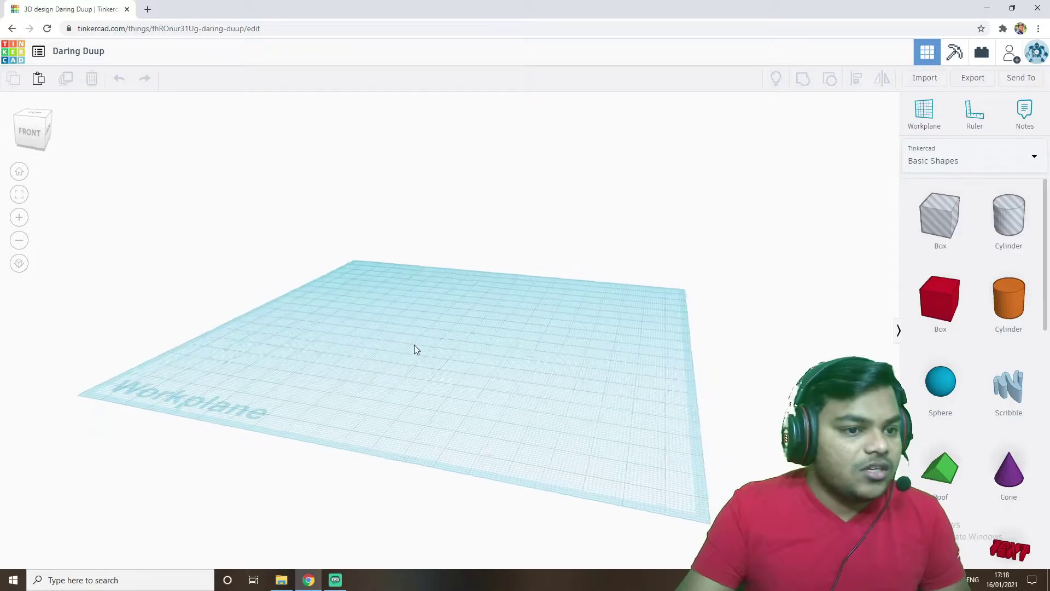
pyautogui.click(33, 115)
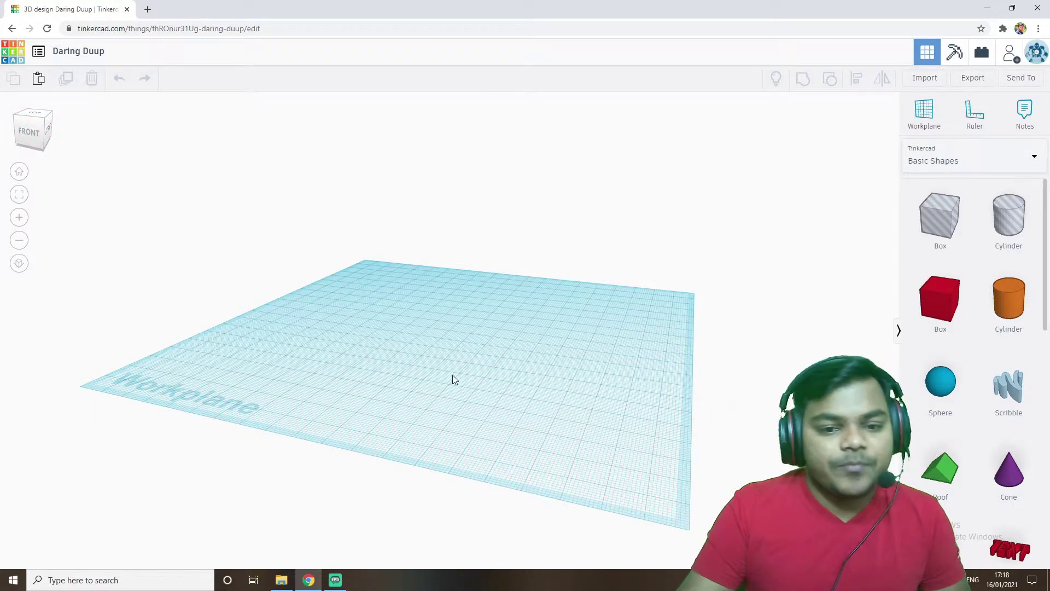
pyautogui.moveTo(481, 486); pyautogui.dragTo(506, 395, button='right')
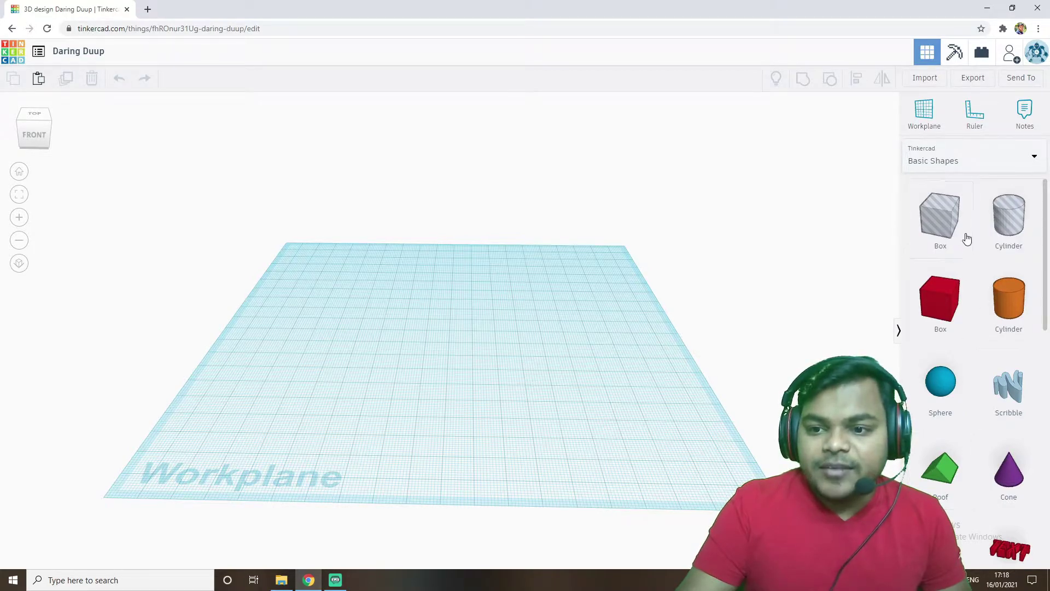
# Examine the full range of shapes available in the Basic Shapes collection
pyautogui.scroll(-5, 975, 306)
pyautogui.scroll(-6, 975, 304)
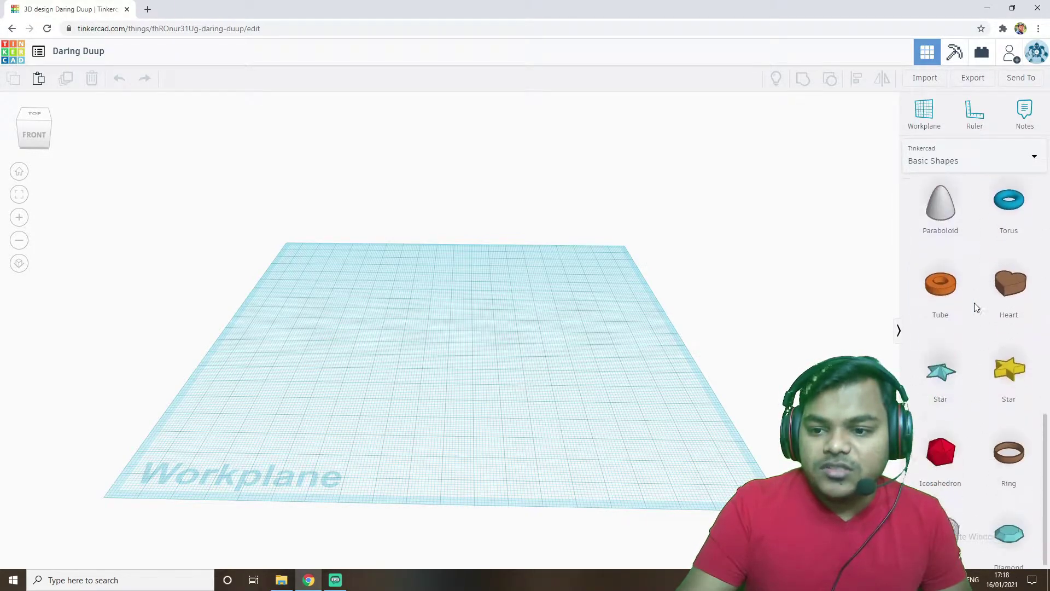
pyautogui.scroll(10, 980, 359)
pyautogui.scroll(-1, 980, 364)
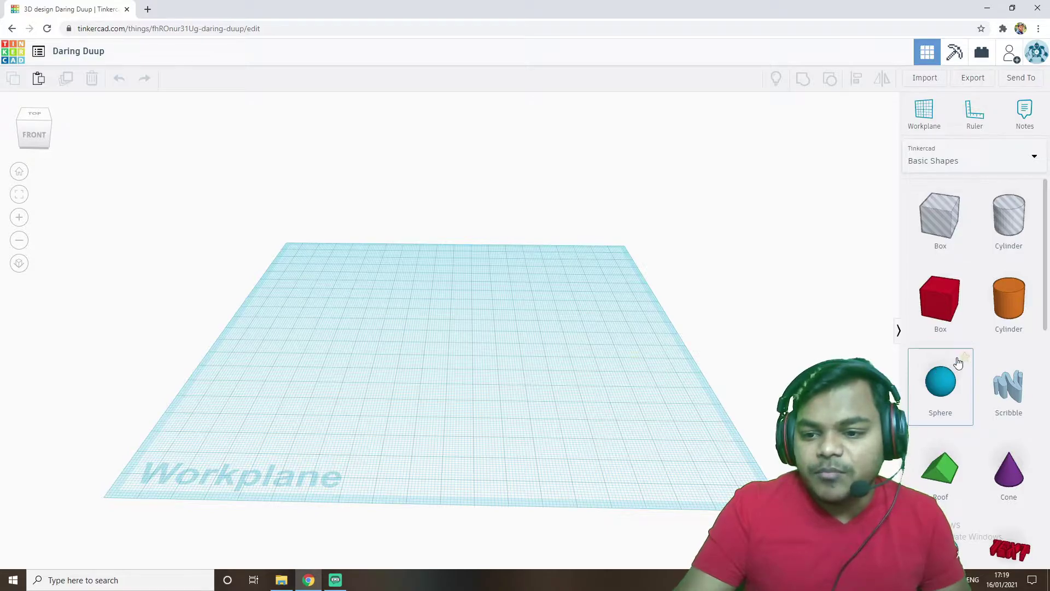
pyautogui.scroll(-4, 957, 362)
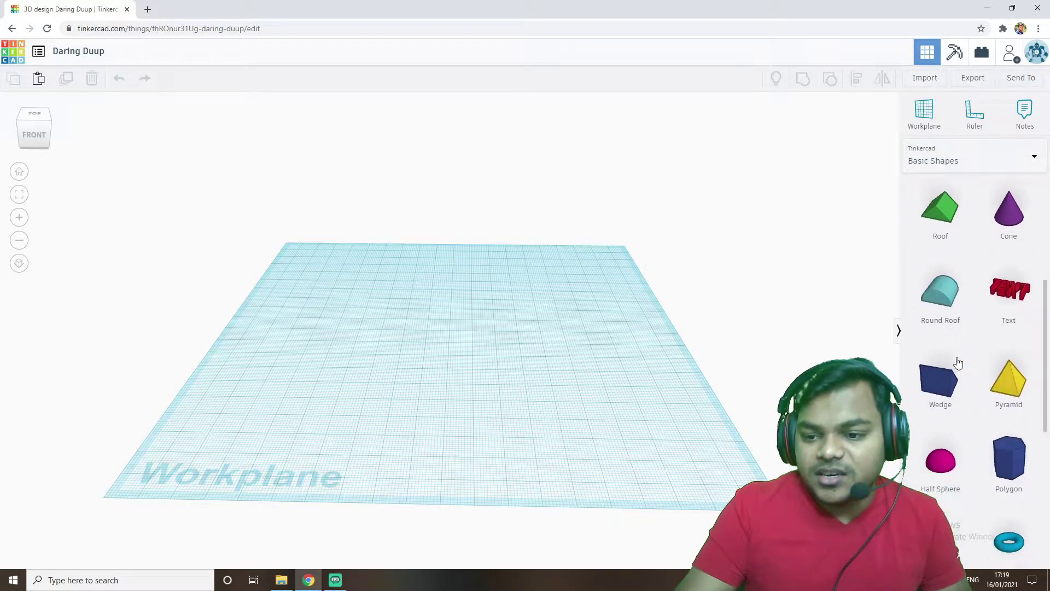
pyautogui.scroll(4, 963, 404)
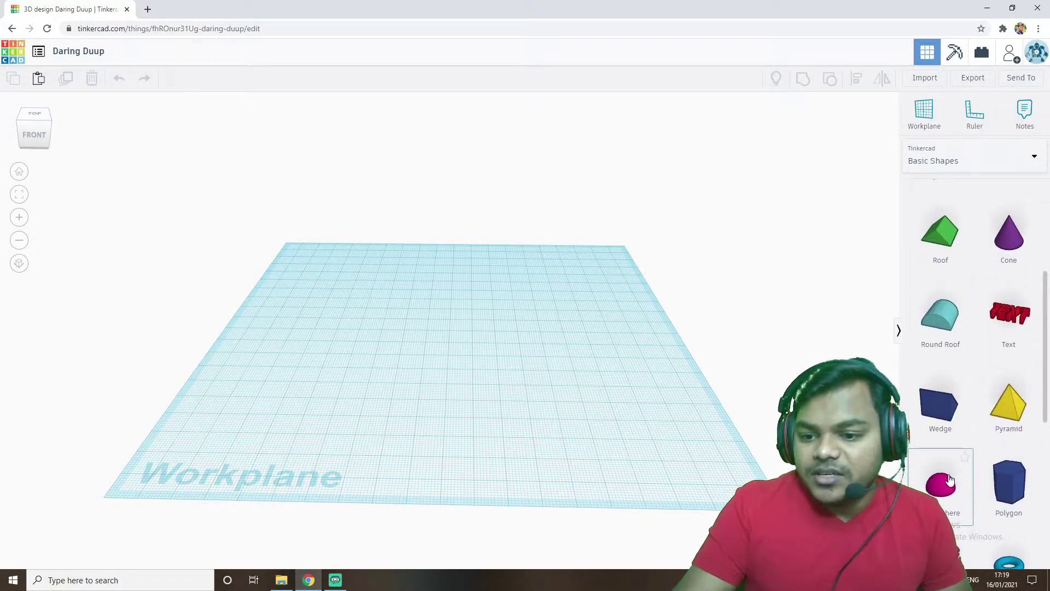
pyautogui.scroll(-4, 950, 480)
pyautogui.scroll(-3, 964, 361)
pyautogui.scroll(10, 975, 429)
pyautogui.scroll(3, 990, 465)
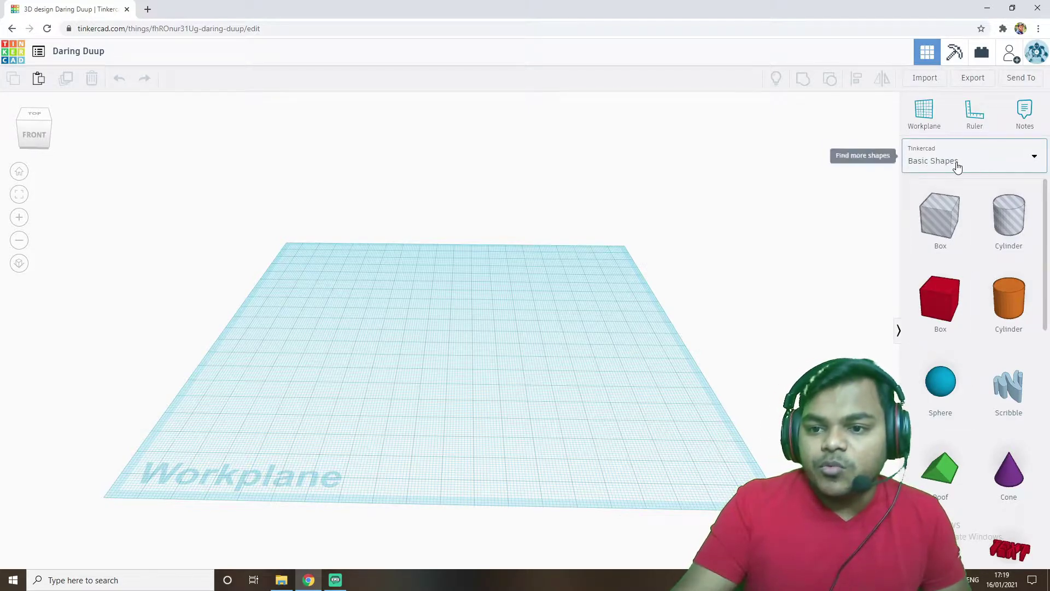
# Review the available shape categories, choose Basic Shapes again and look through its contents
pyautogui.click(1031, 164)
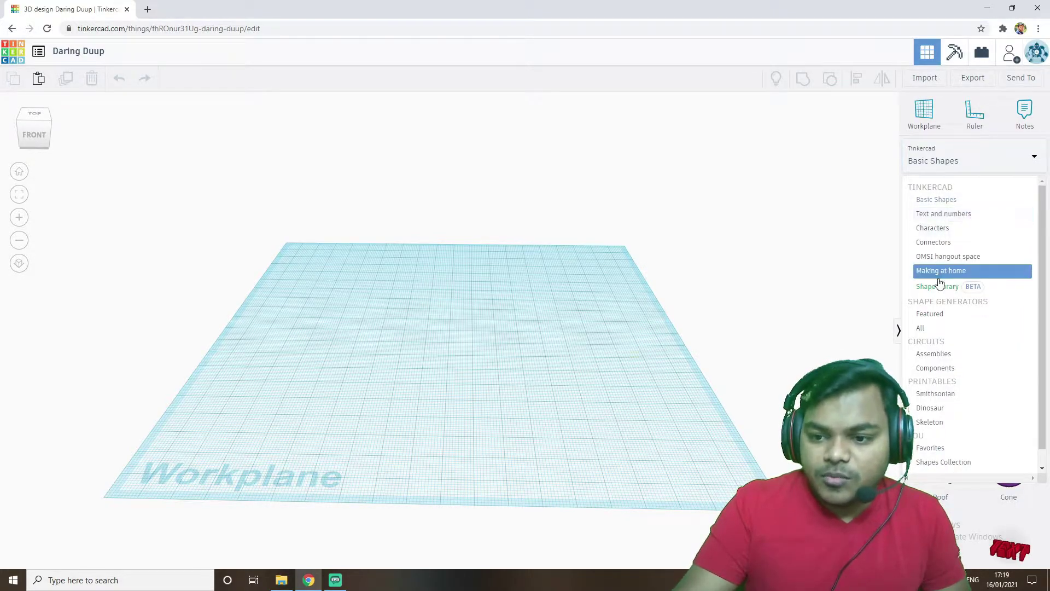
pyautogui.scroll(-1, 936, 372)
pyautogui.scroll(1, 936, 427)
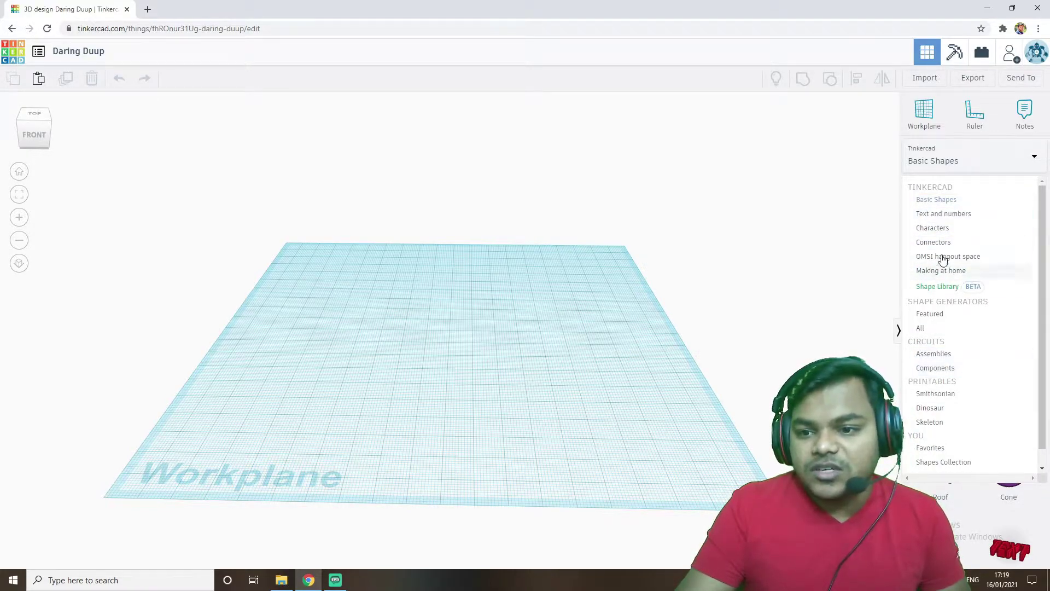
pyautogui.click(937, 200)
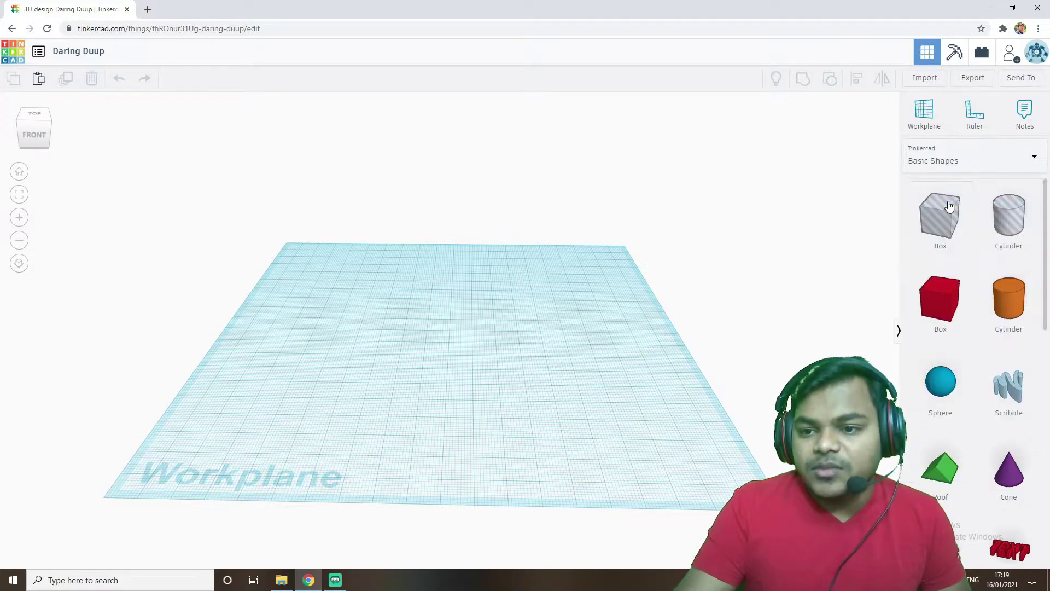
pyautogui.scroll(-4, 985, 305)
pyautogui.scroll(3, 984, 305)
pyautogui.scroll(1, 984, 305)
# Switch the shape collection to Text and numbers and examine the letters, digits and symbols on both of its pages
pyautogui.click(988, 158)
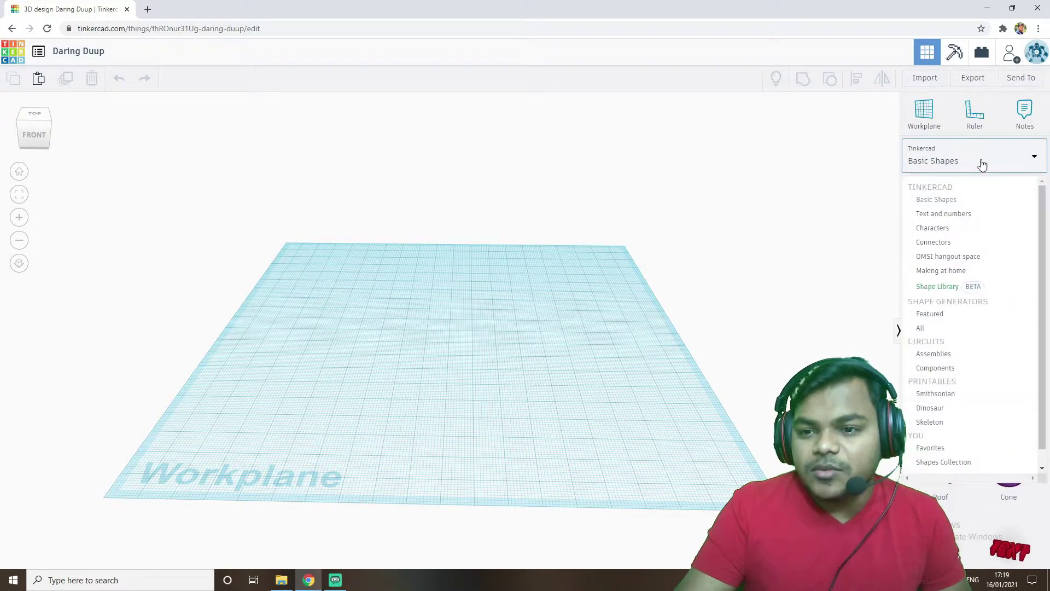
pyautogui.click(947, 218)
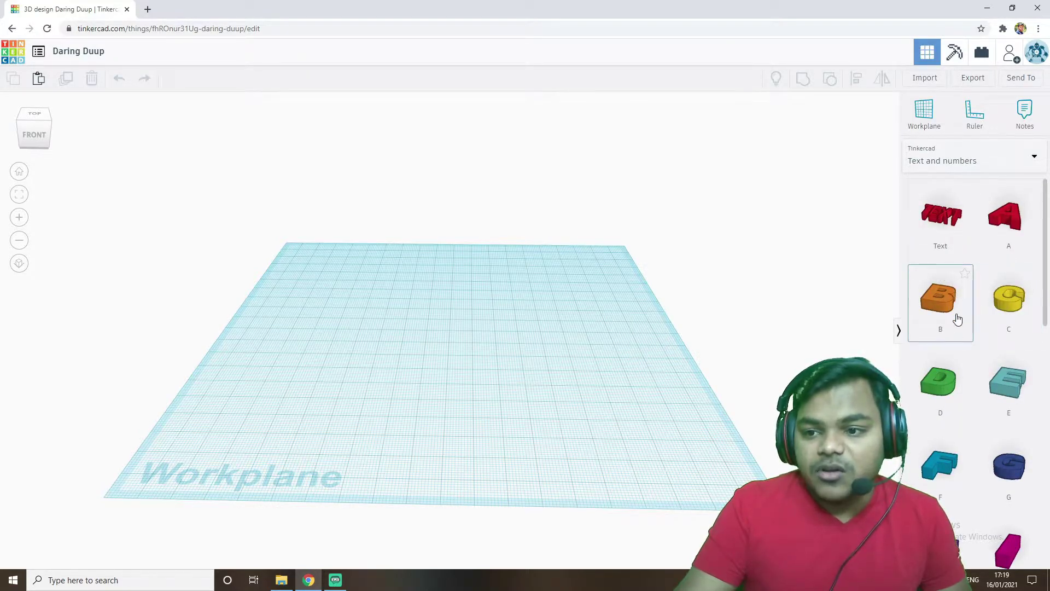
pyautogui.scroll(-10, 957, 319)
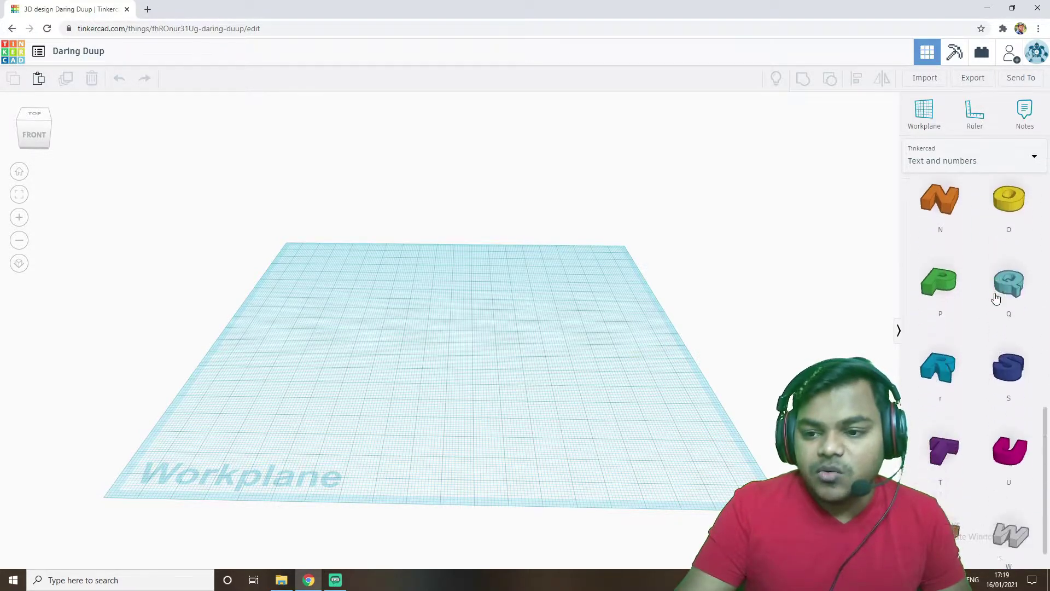
pyautogui.scroll(-1, 993, 300)
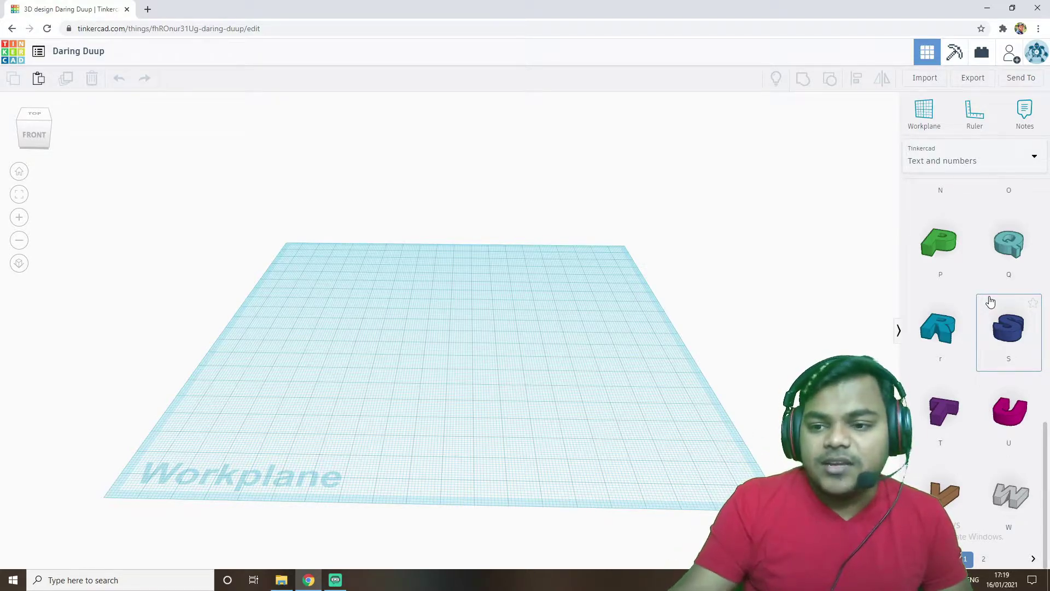
pyautogui.scroll(-4, 996, 342)
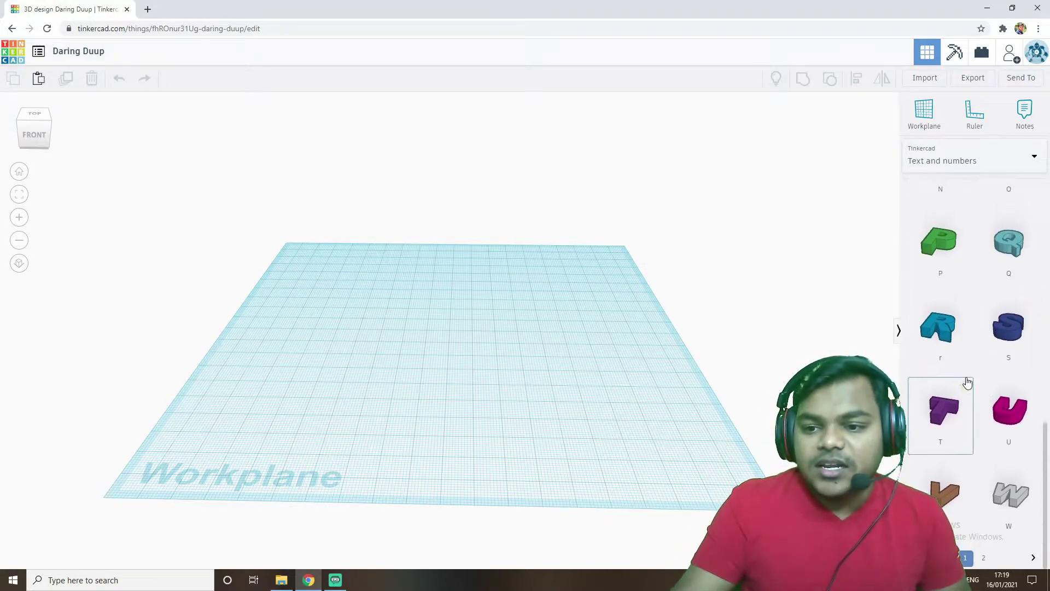
pyautogui.scroll(15, 966, 379)
pyautogui.scroll(-10, 985, 287)
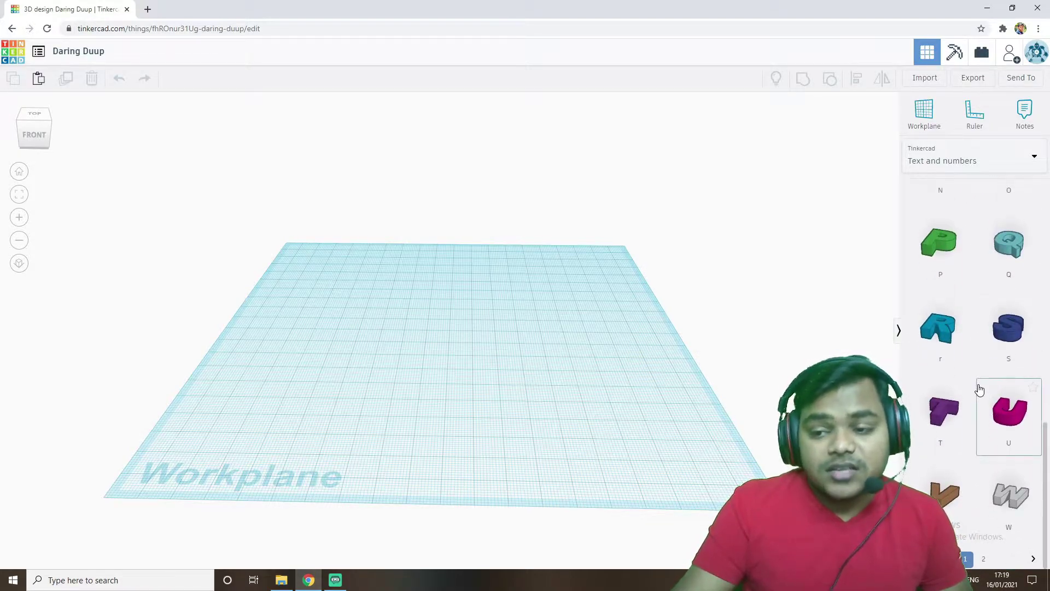
pyautogui.scroll(-5, 977, 352)
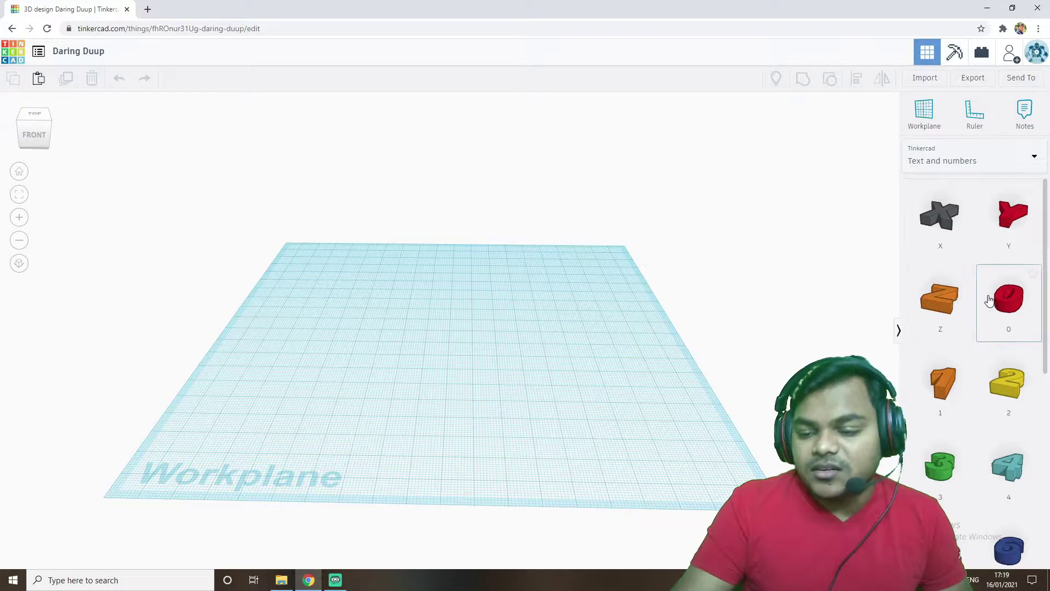
pyautogui.scroll(-5, 993, 296)
pyautogui.scroll(-3, 1002, 360)
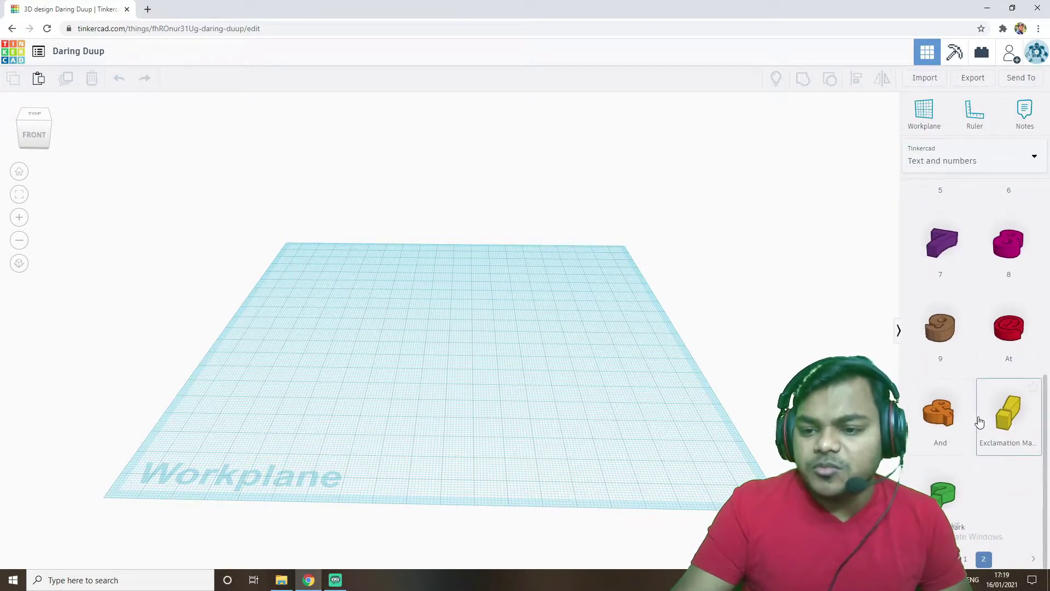
pyautogui.scroll(10, 980, 424)
# Switch the shape collection to Characters and look through all of its shapes
pyautogui.click(1003, 170)
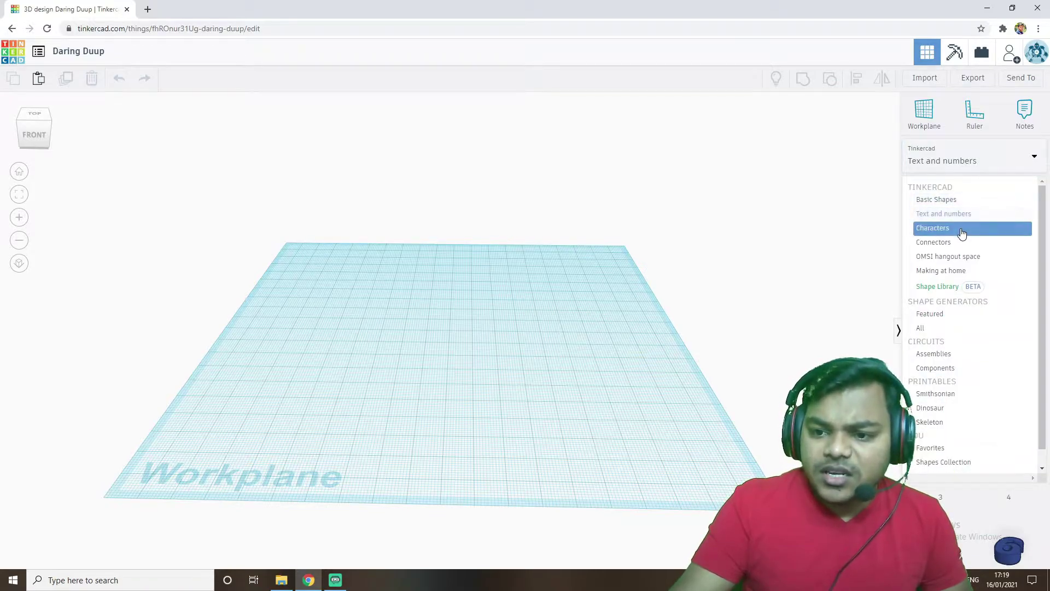
pyautogui.click(955, 230)
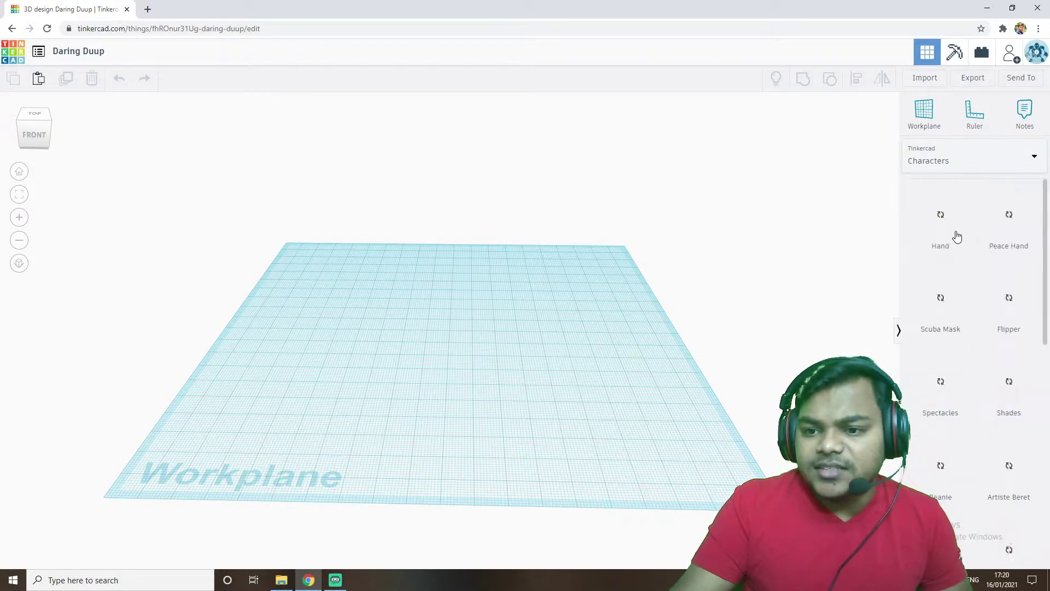
pyautogui.scroll(-3, 992, 323)
pyautogui.scroll(-5, 992, 322)
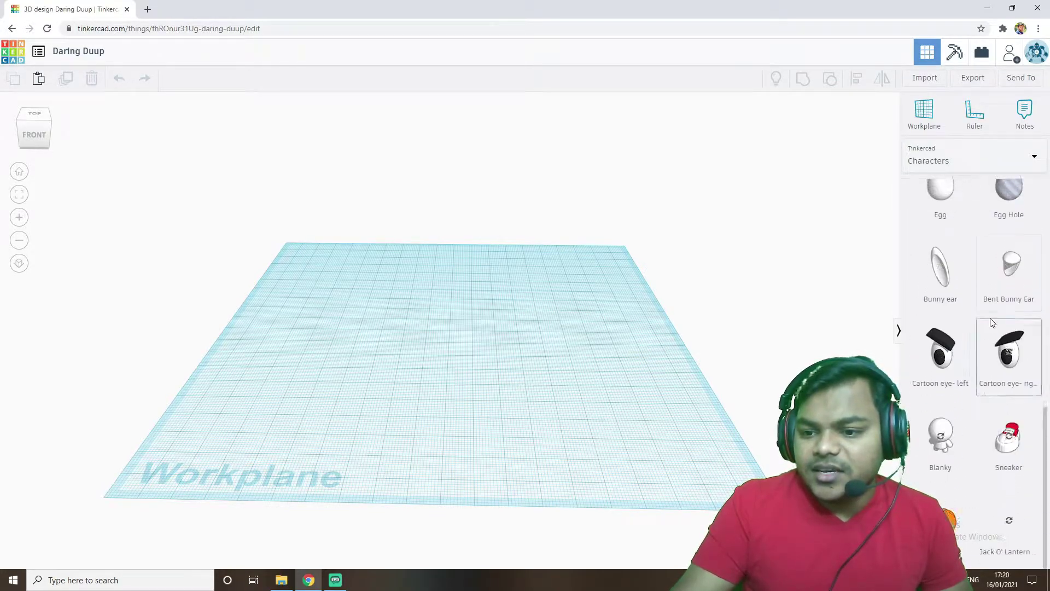
# Switch the shape collection to Connectors and examine its balls, sockets, wheels and handles
pyautogui.click(995, 151)
pyautogui.click(941, 242)
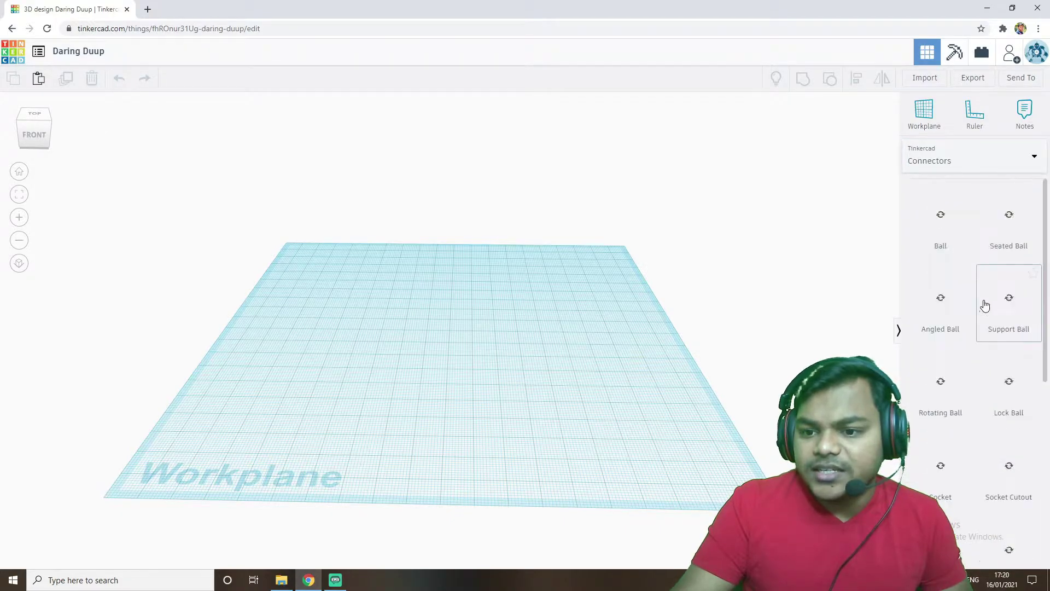
pyautogui.scroll(-3, 984, 310)
pyautogui.scroll(-3, 984, 310)
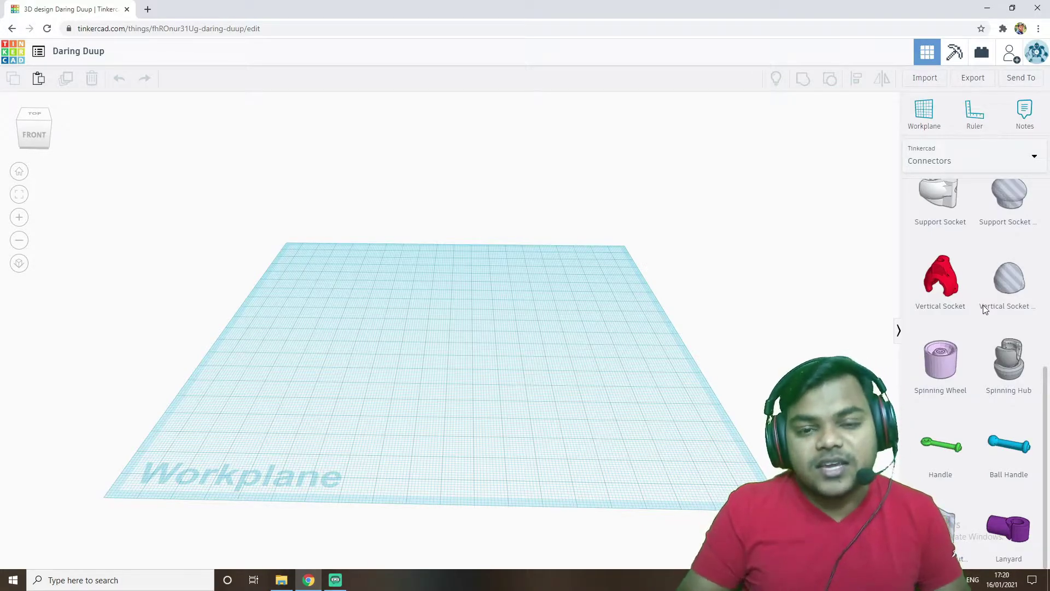
pyautogui.scroll(-1, 961, 359)
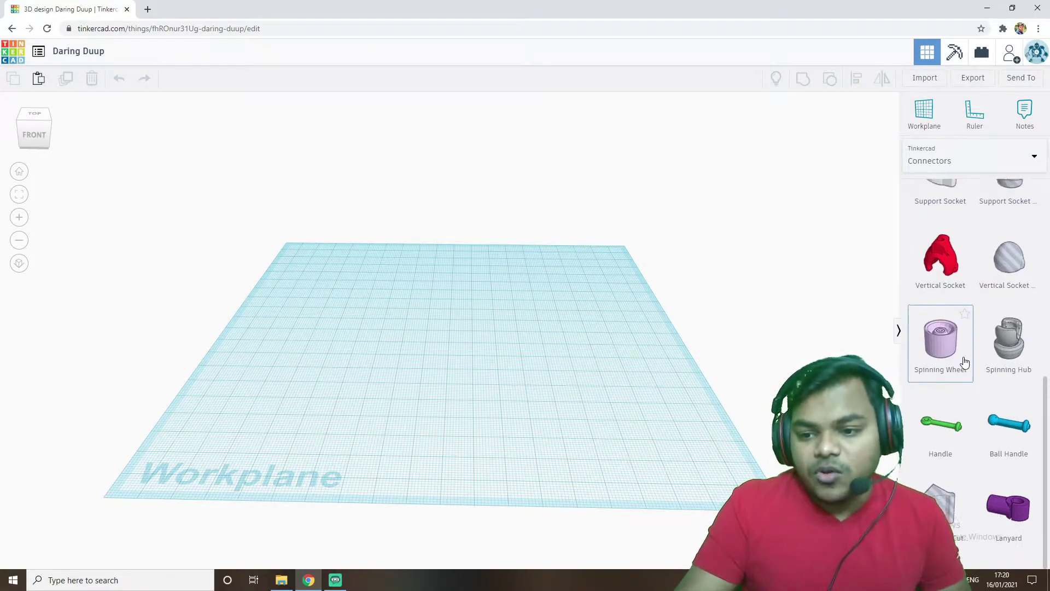
pyautogui.scroll(6, 961, 360)
# Review the full list of shape categories and return to the Basic Shapes collection
pyautogui.click(985, 160)
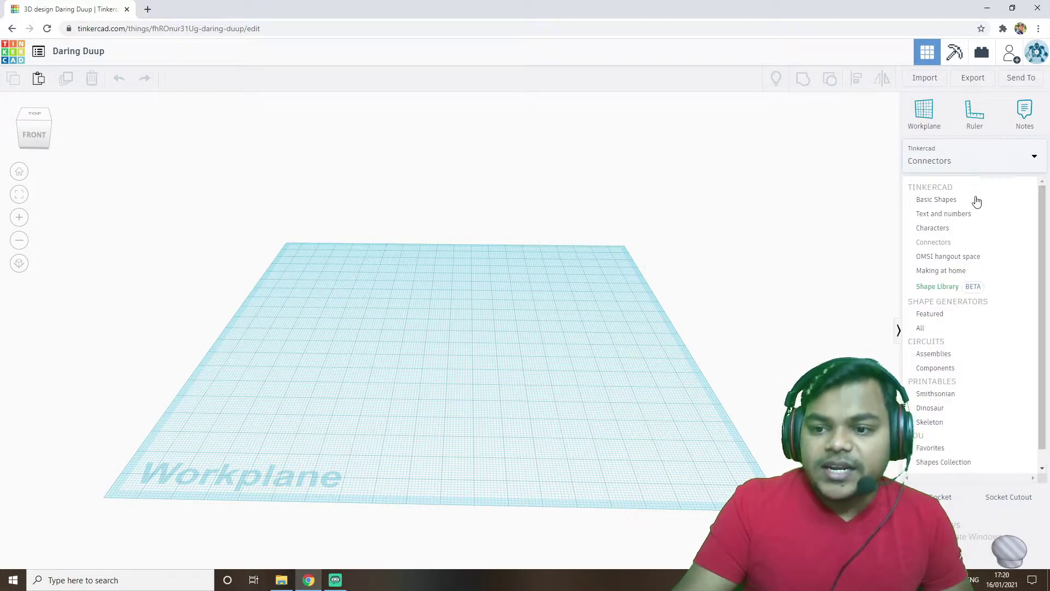
pyautogui.scroll(-1, 941, 361)
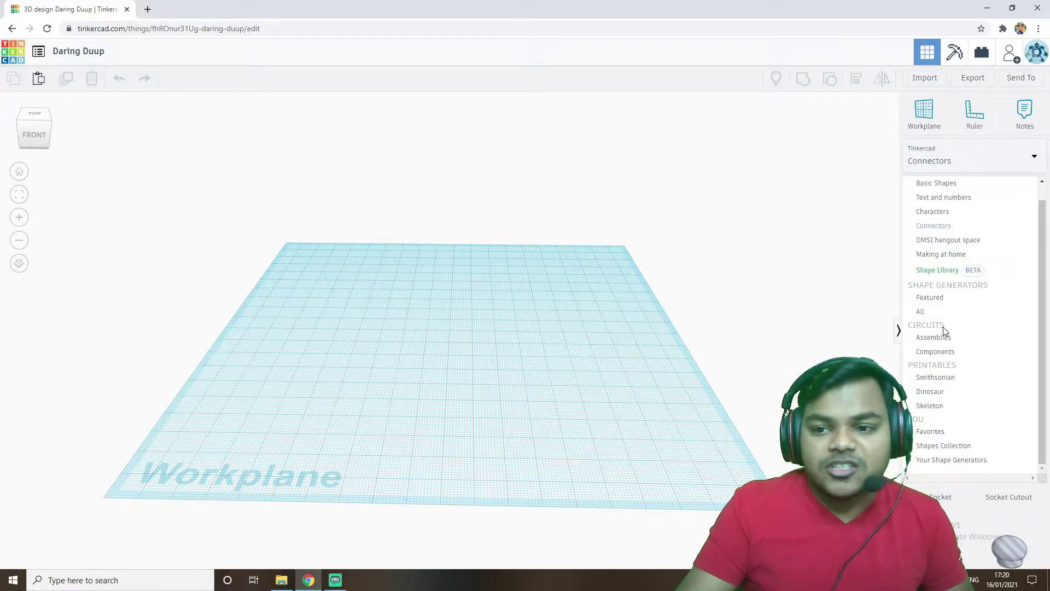
pyautogui.scroll(1, 946, 274)
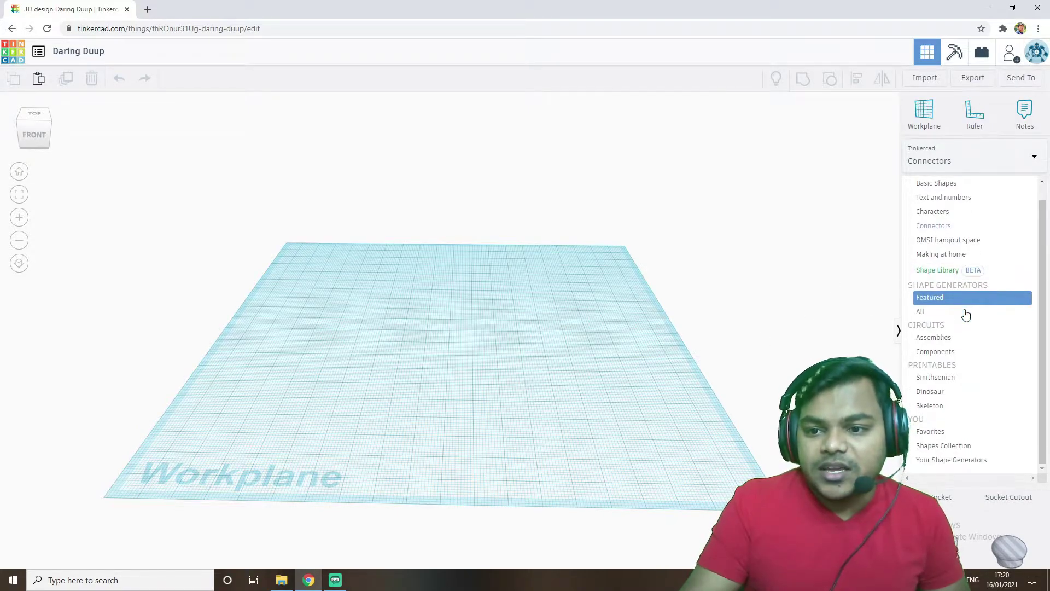
pyautogui.click(970, 204)
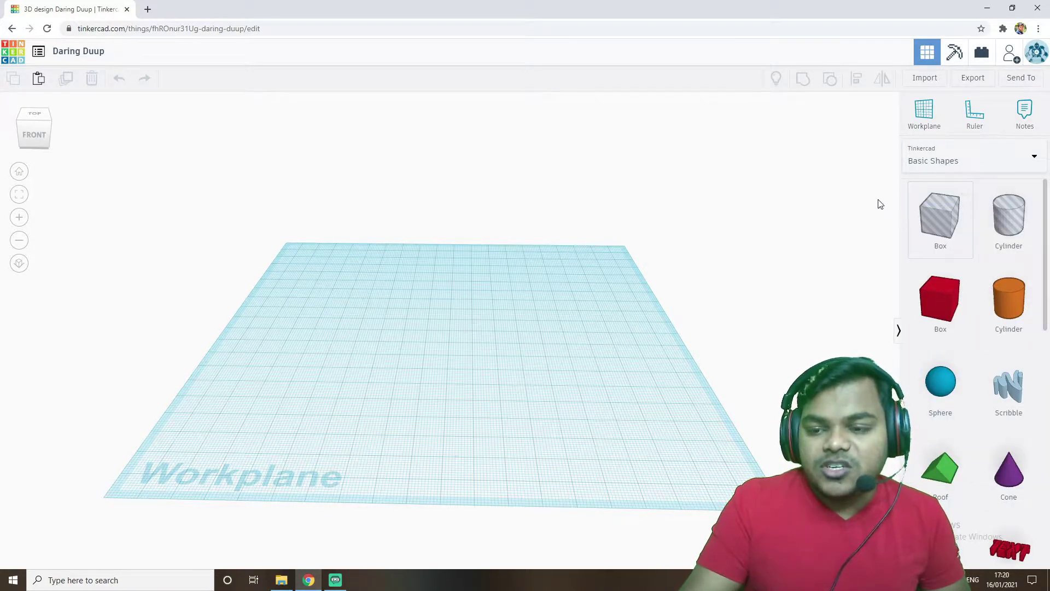
# Place a solid red Box from Basic Shapes on the workplane, slightly left of centre in the back half
pyautogui.moveTo(601, 385); pyautogui.dragTo(607, 385, button='right')
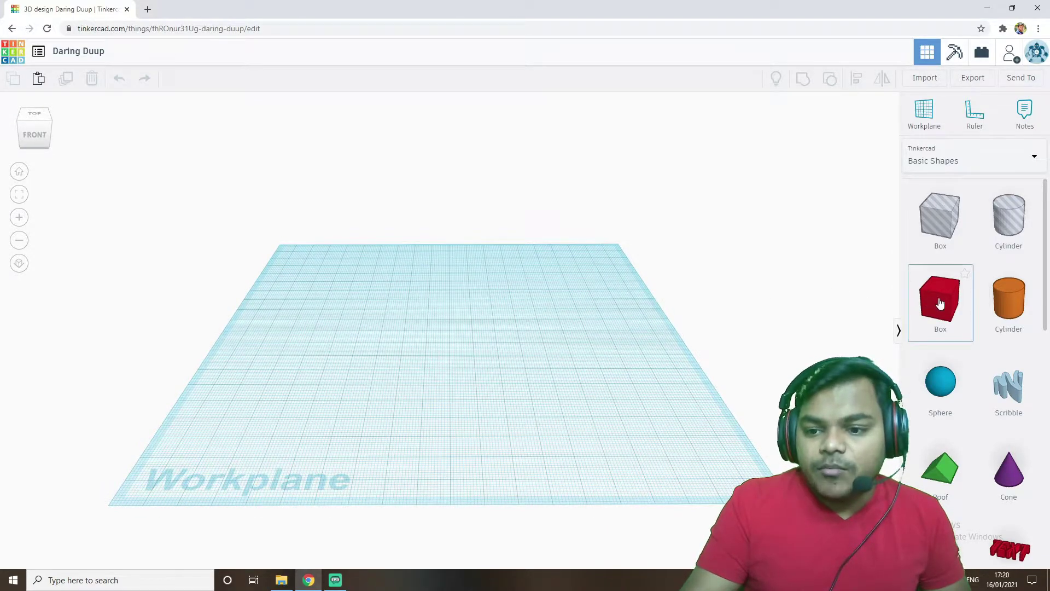
pyautogui.moveTo(880, 305); pyautogui.dragTo(404, 316)
pyautogui.moveTo(490, 356); pyautogui.dragTo(446, 355, button='right')
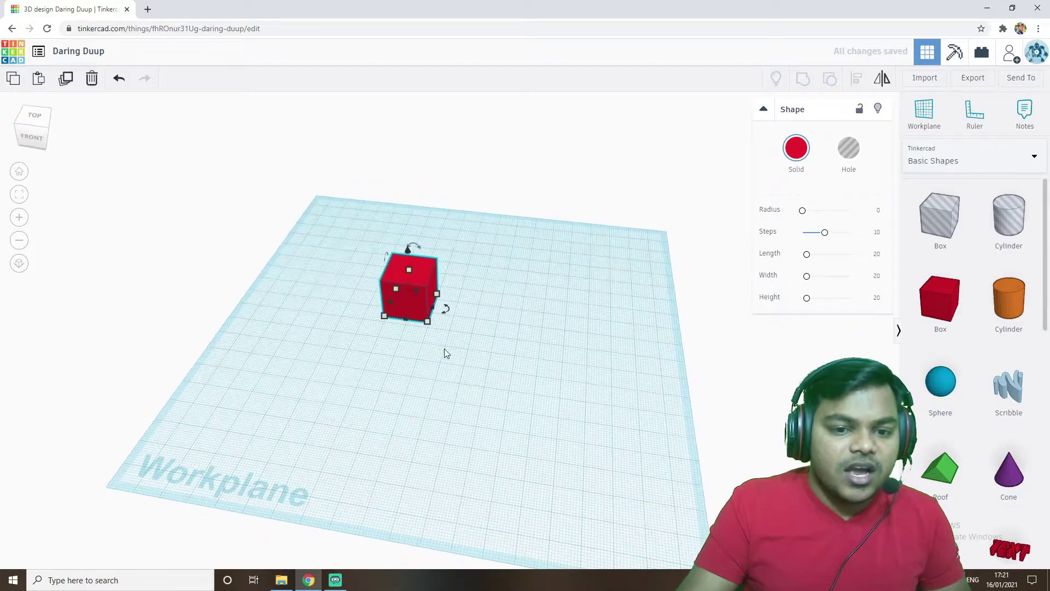
# Move the red box around the workplane, undoing the first move, and leave it left of centre in the back half
pyautogui.moveTo(413, 293); pyautogui.dragTo(347, 353)
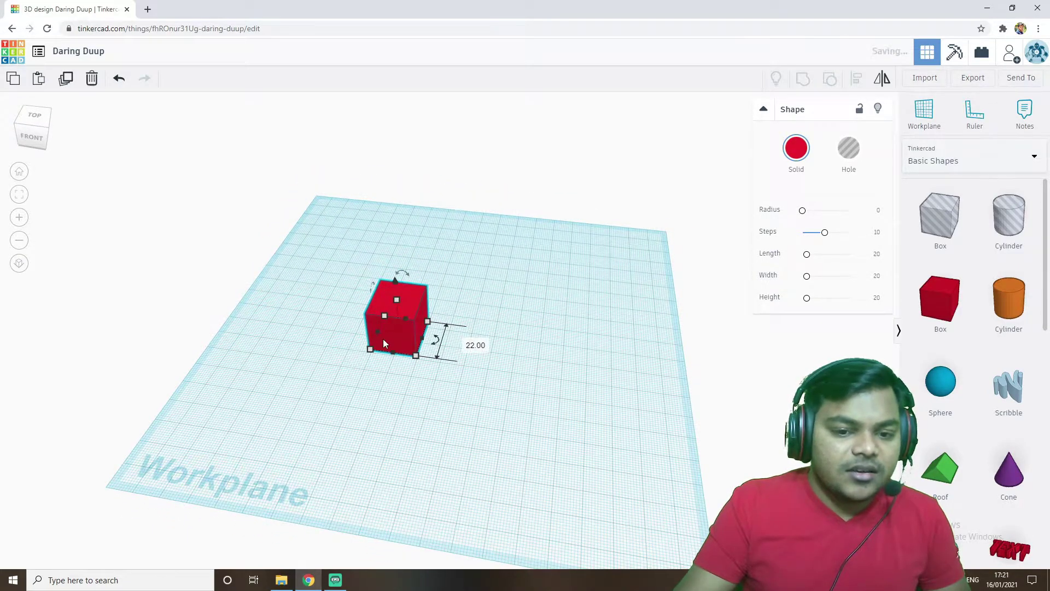
pyautogui.hotkey('ctrl', 'z')
pyautogui.moveTo(412, 305); pyautogui.dragTo(422, 254)
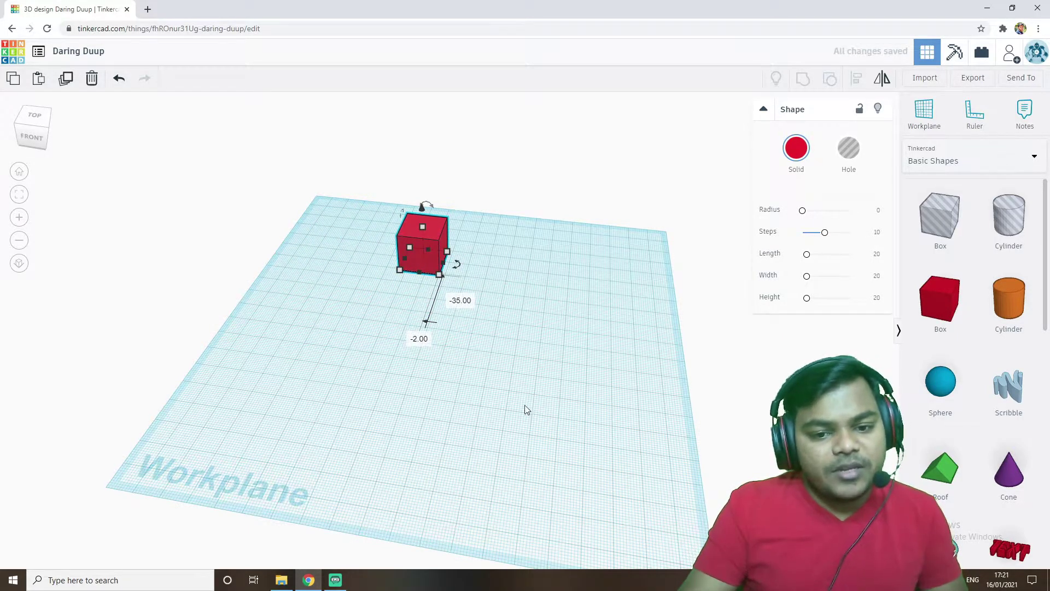
pyautogui.moveTo(501, 417); pyautogui.dragTo(524, 409, button='right')
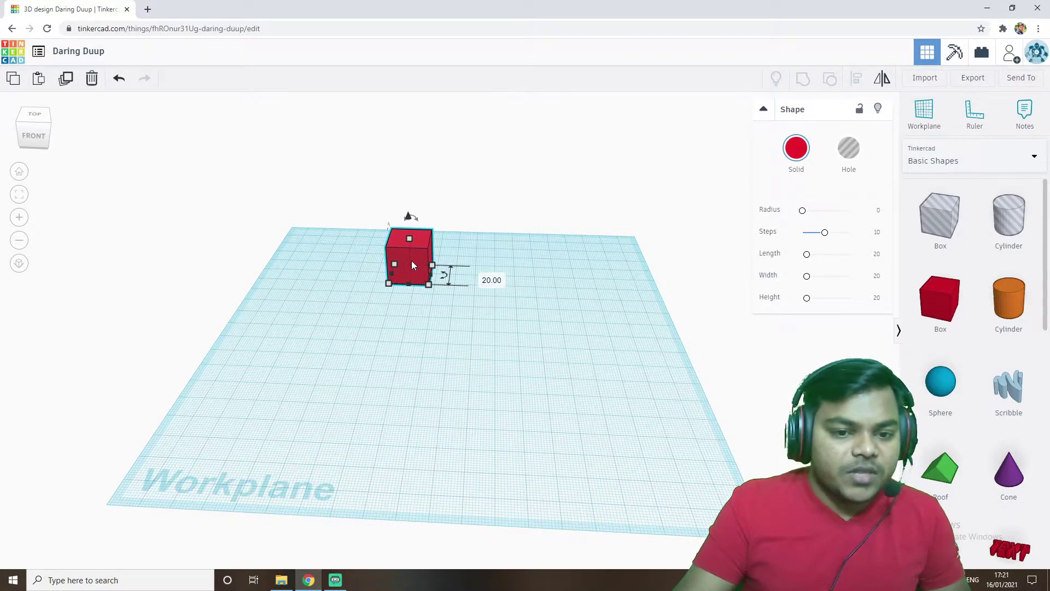
pyautogui.moveTo(411, 262); pyautogui.dragTo(385, 321)
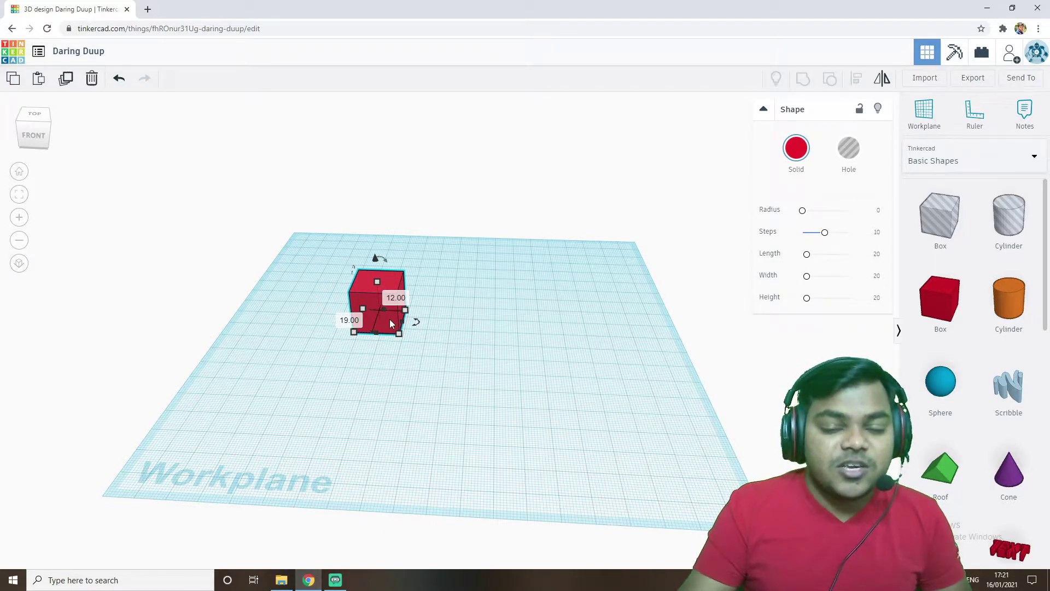
pyautogui.click(620, 347)
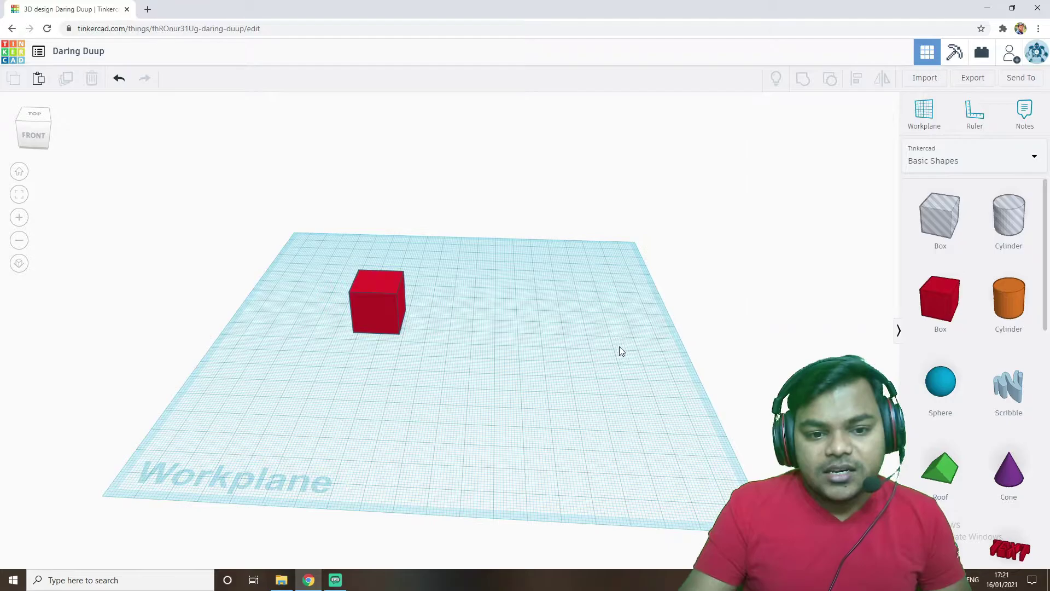
# Enlarge the red box's footprint from its corner to 22 wide and 23 deep
pyautogui.click(381, 310)
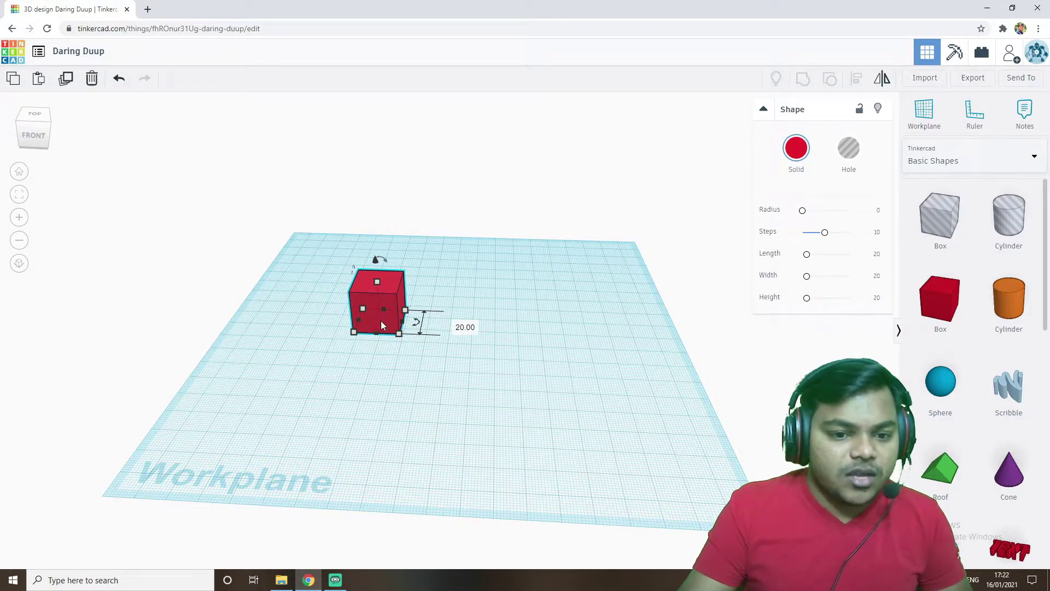
pyautogui.moveTo(392, 323); pyautogui.dragTo(293, 365, button='right')
pyautogui.scroll(6, 378, 349)
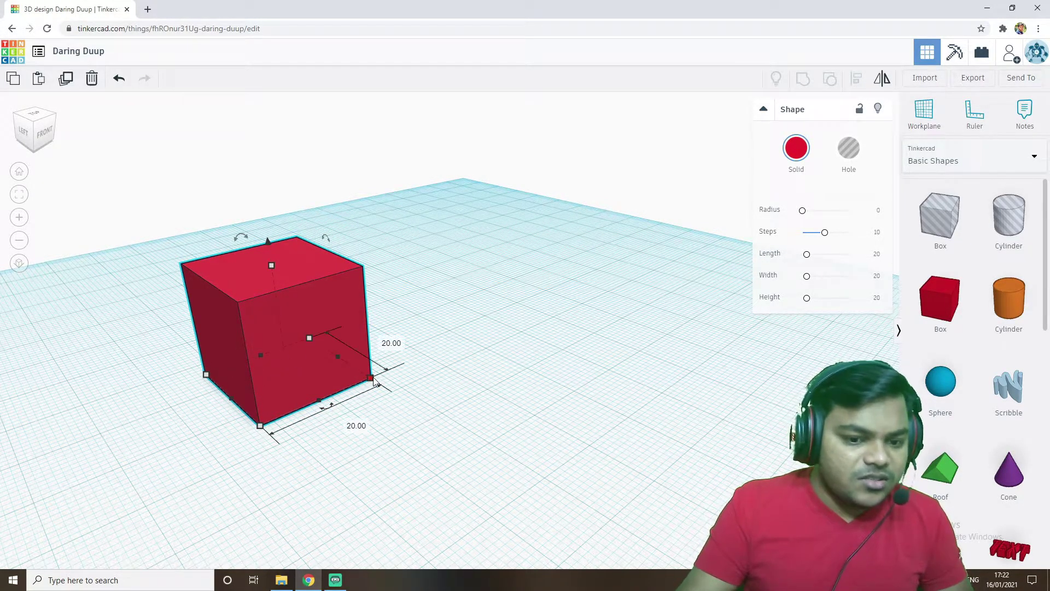
pyautogui.moveTo(371, 377); pyautogui.dragTo(394, 383)
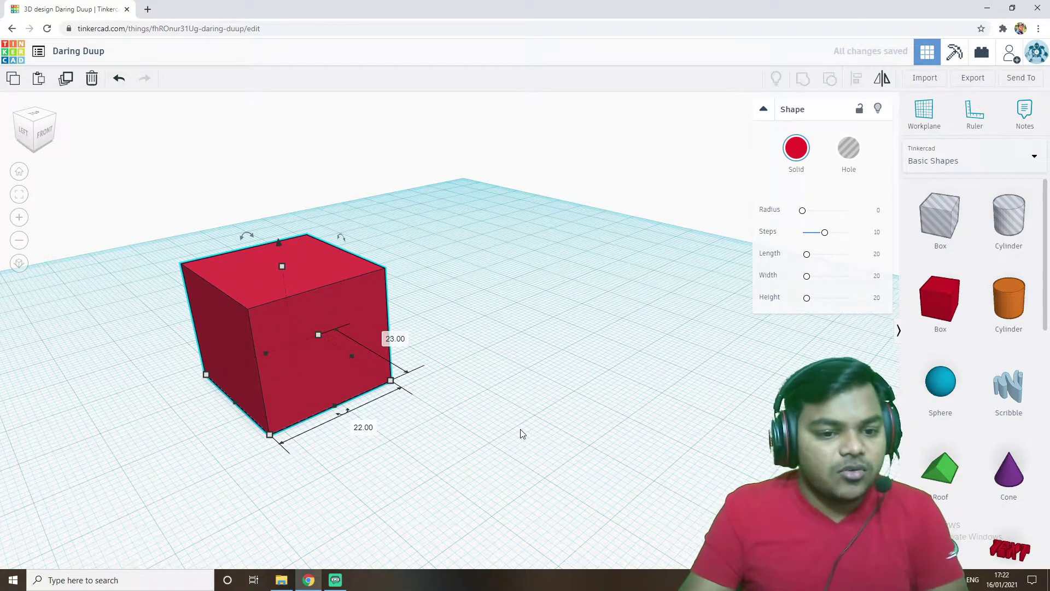
# Inspect the box from several angles and stretch its footprint from the front corner to 26 wide and 37 deep
pyautogui.moveTo(520, 433); pyautogui.dragTo(328, 339, button='right')
pyautogui.moveTo(425, 425); pyautogui.dragTo(305, 411, button='right')
pyautogui.scroll(2, 351, 413)
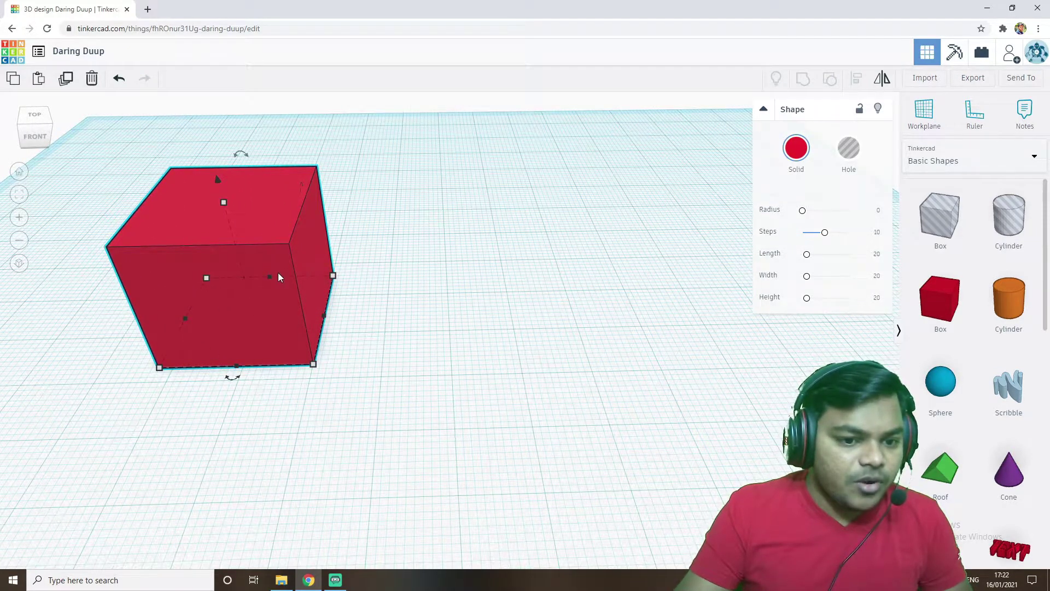
pyautogui.scroll(-2, 263, 394)
pyautogui.moveTo(303, 424); pyautogui.dragTo(260, 412, button='right')
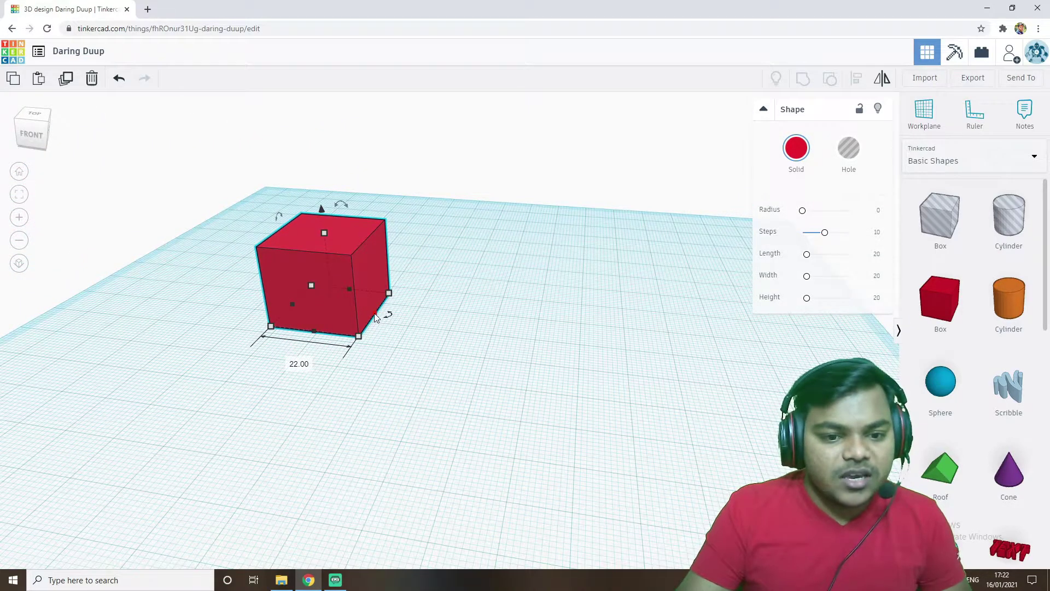
pyautogui.moveTo(375, 317); pyautogui.dragTo(355, 356)
pyautogui.moveTo(507, 464); pyautogui.dragTo(378, 393, button='right')
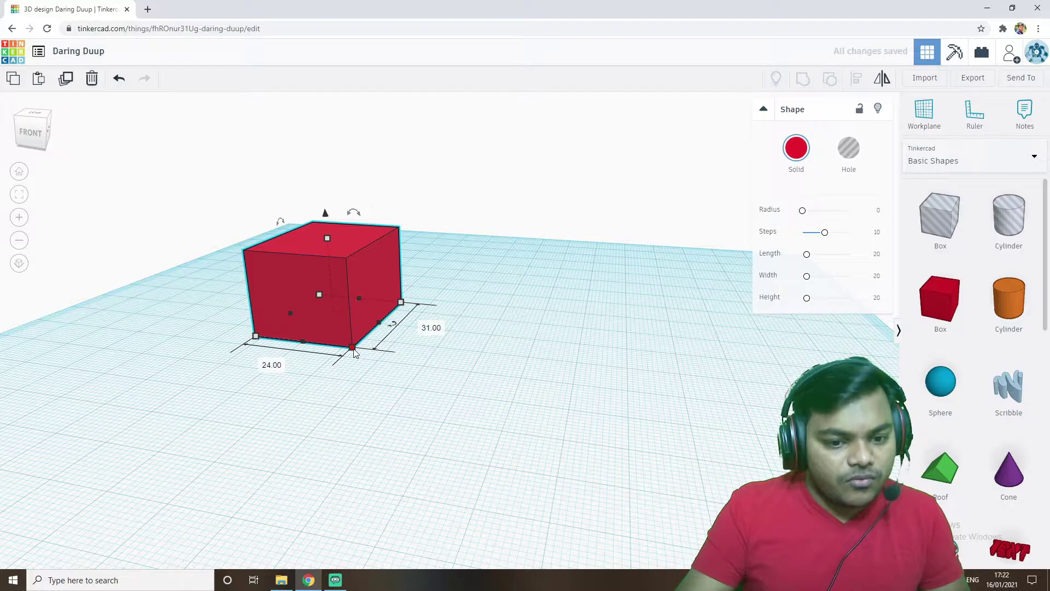
pyautogui.moveTo(357, 355)
pyautogui.mouseDown()
pyautogui.moveTo(492, 488)
pyautogui.moveTo(525, 476)
pyautogui.moveTo(367, 346)
pyautogui.moveTo(361, 385)
pyautogui.moveTo(311, 417)
pyautogui.moveTo(575, 413)
pyautogui.moveTo(651, 359)
pyautogui.moveTo(315, 392)
pyautogui.moveTo(319, 382)
pyautogui.moveTo(150, 284)
pyautogui.moveTo(352, 424)
pyautogui.moveTo(348, 353)
pyautogui.moveTo(350, 363)
pyautogui.mouseUp()
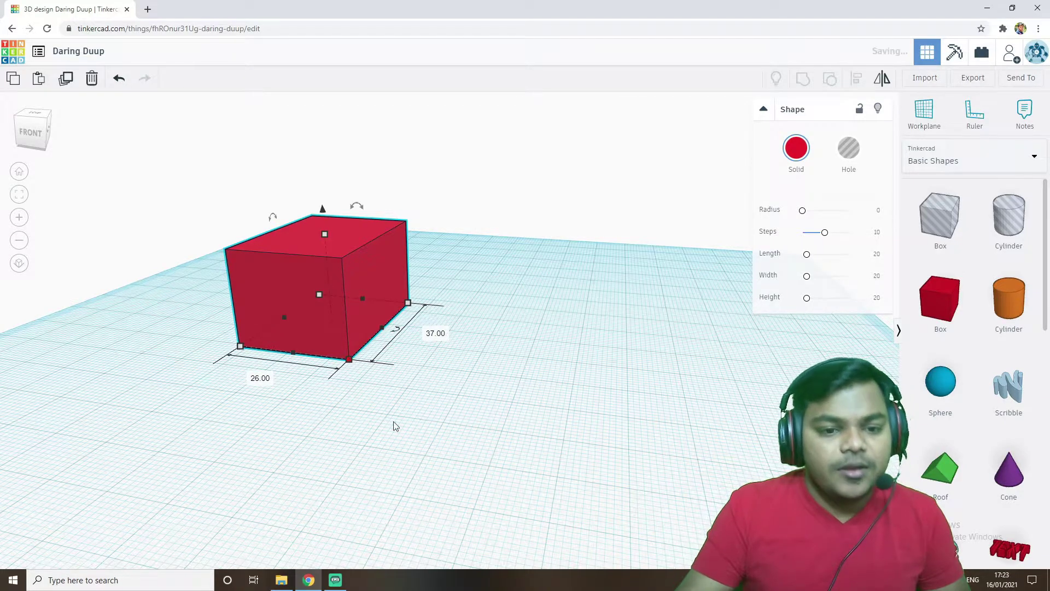
# Increase the red box's height to 24 using its top face, and deselect the box
pyautogui.moveTo(372, 443); pyautogui.dragTo(459, 428, button='right')
pyautogui.moveTo(318, 241)
pyautogui.mouseDown()
pyautogui.moveTo(331, 145)
pyautogui.moveTo(337, 233)
pyautogui.mouseUp()
pyautogui.moveTo(354, 252); pyautogui.dragTo(434, 420, button='right')
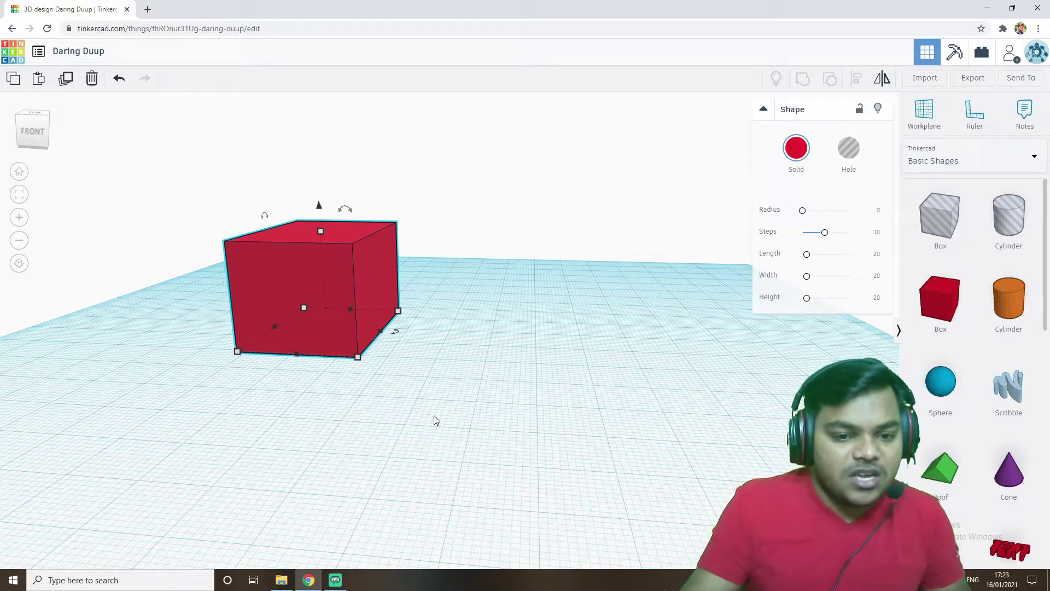
pyautogui.moveTo(429, 415); pyautogui.dragTo(395, 426, button='right')
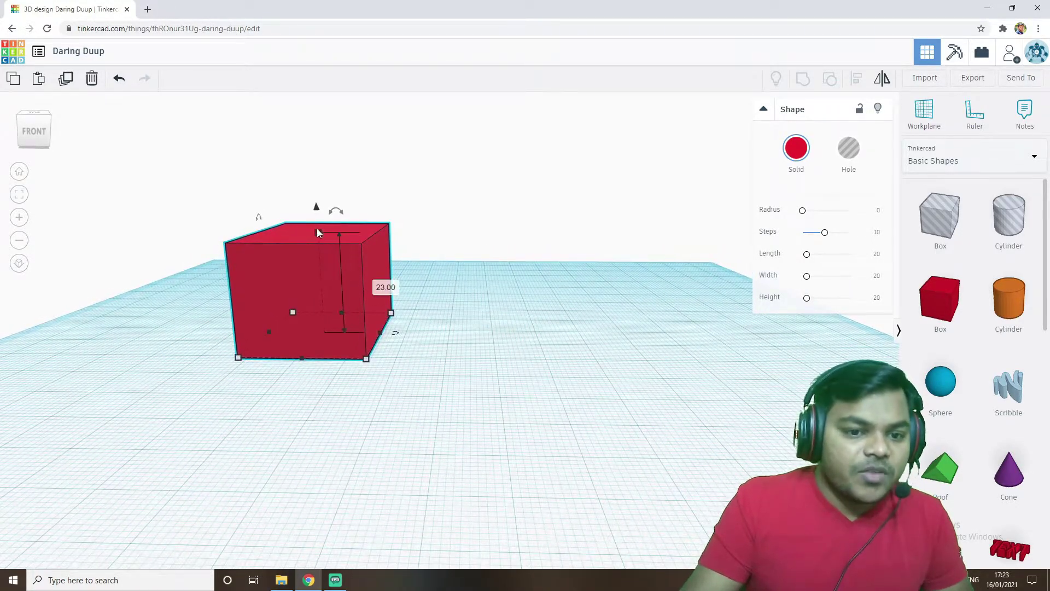
pyautogui.moveTo(320, 232)
pyautogui.mouseDown()
pyautogui.moveTo(324, 168)
pyautogui.moveTo(329, 261)
pyautogui.moveTo(329, 212)
pyautogui.moveTo(327, 226)
pyautogui.mouseUp()
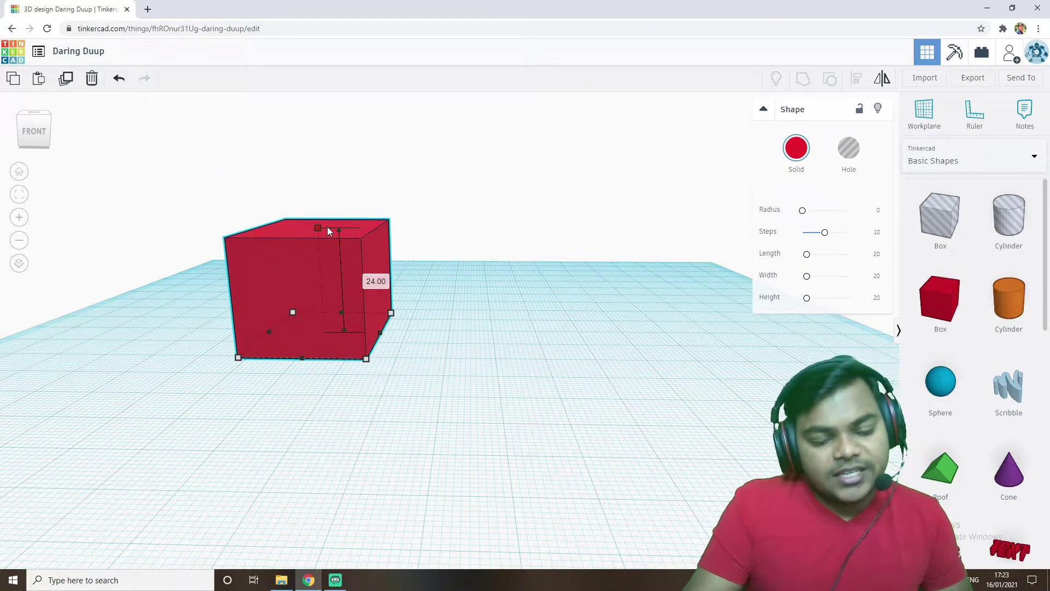
pyautogui.moveTo(352, 429); pyautogui.dragTo(362, 430, button='right')
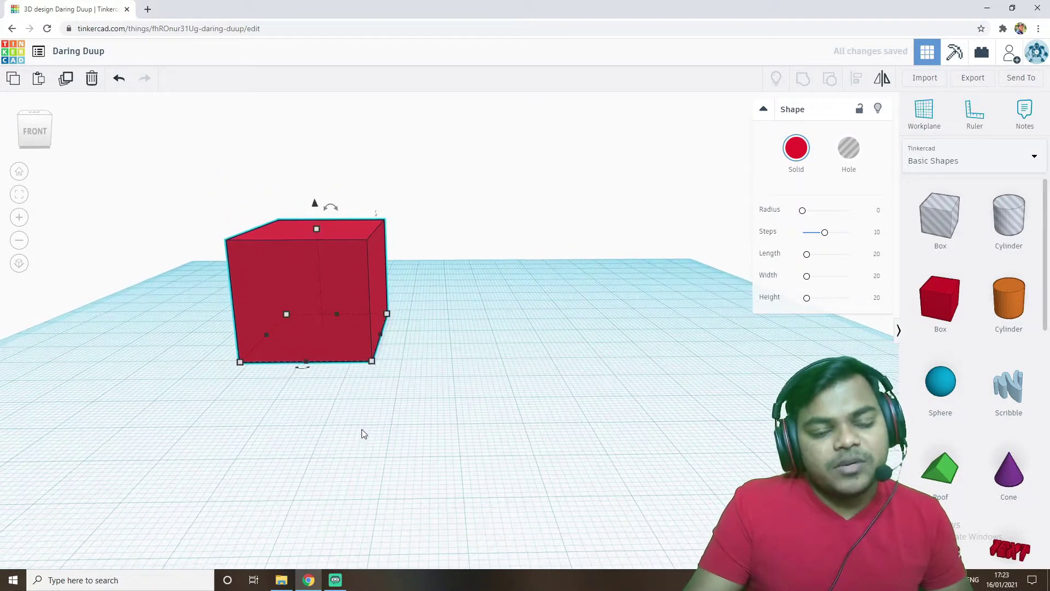
pyautogui.moveTo(317, 231)
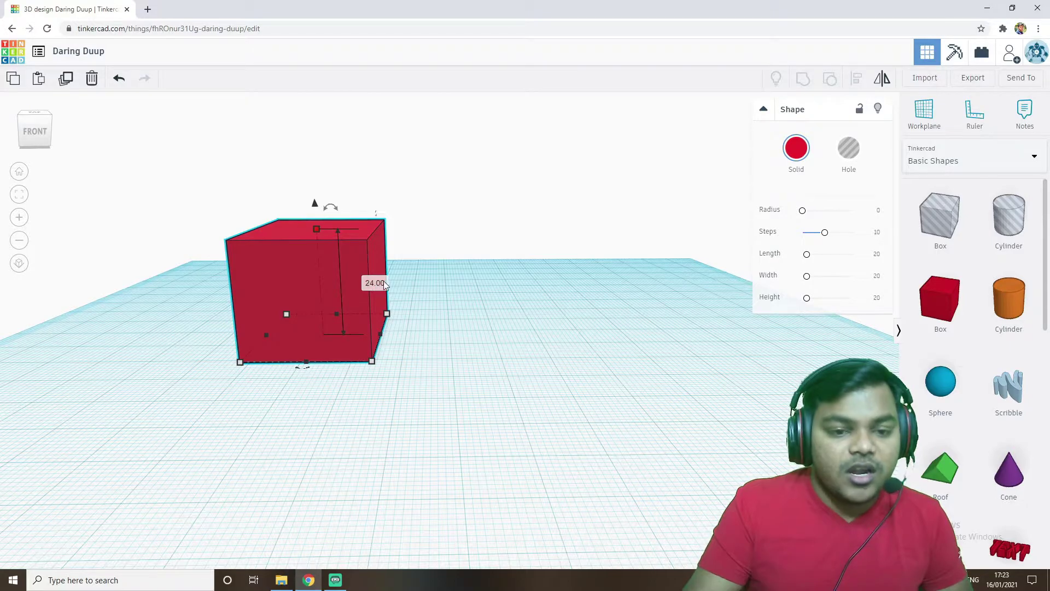
pyautogui.click(362, 389)
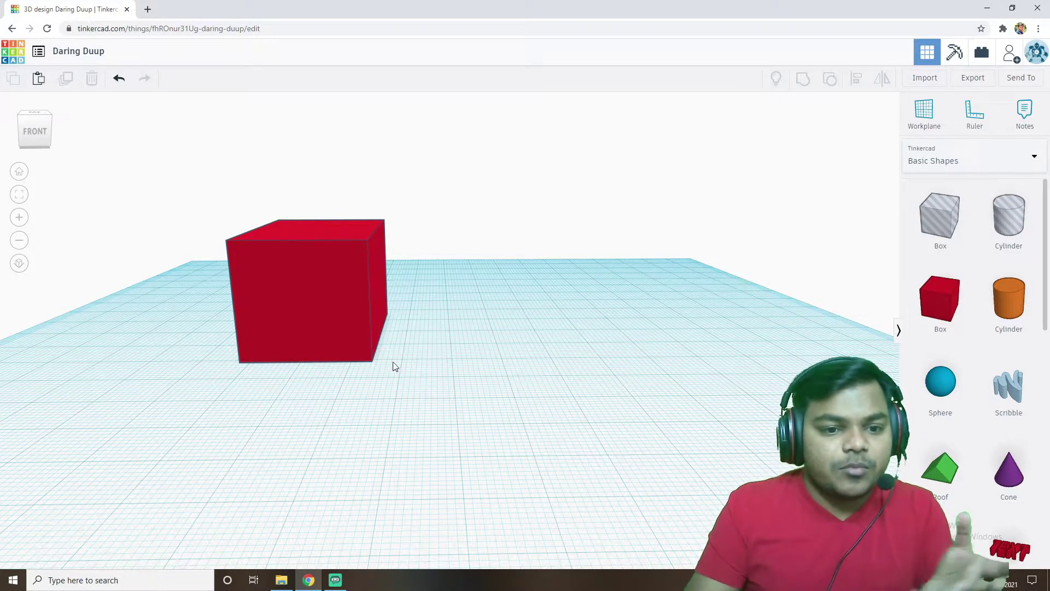
# Widen the red box's footprint to 30 from its front corner and shorten its depth from the front side
pyautogui.click(329, 299)
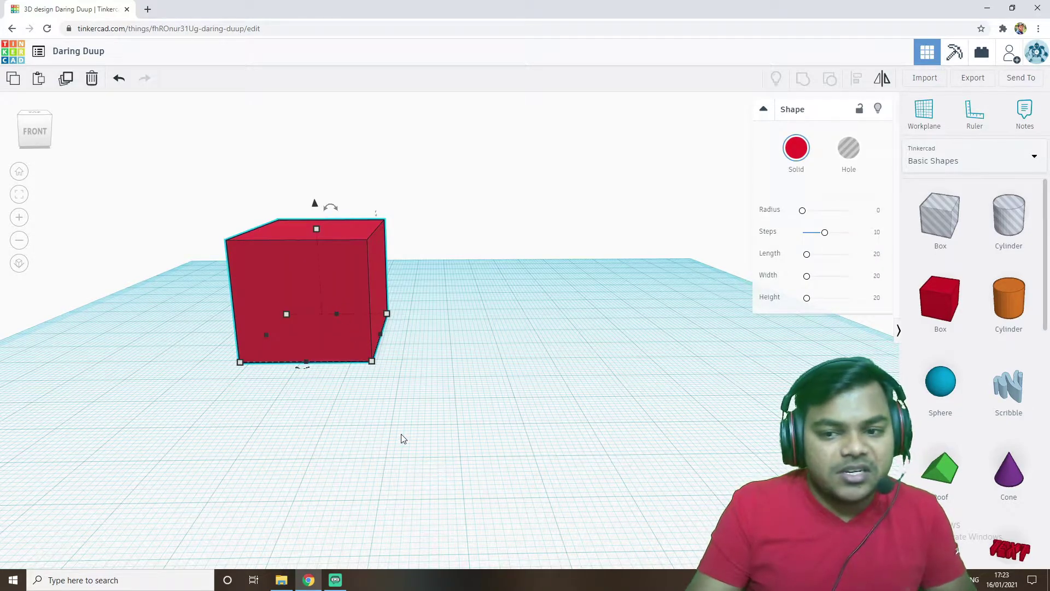
pyautogui.moveTo(349, 401); pyautogui.dragTo(319, 427, button='right')
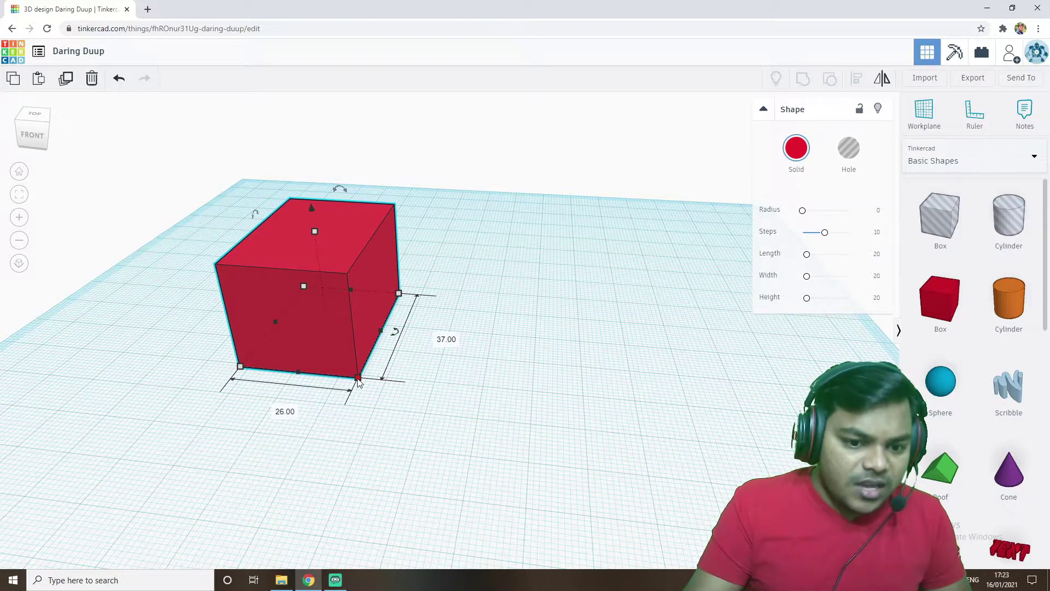
pyautogui.moveTo(359, 376); pyautogui.dragTo(380, 390)
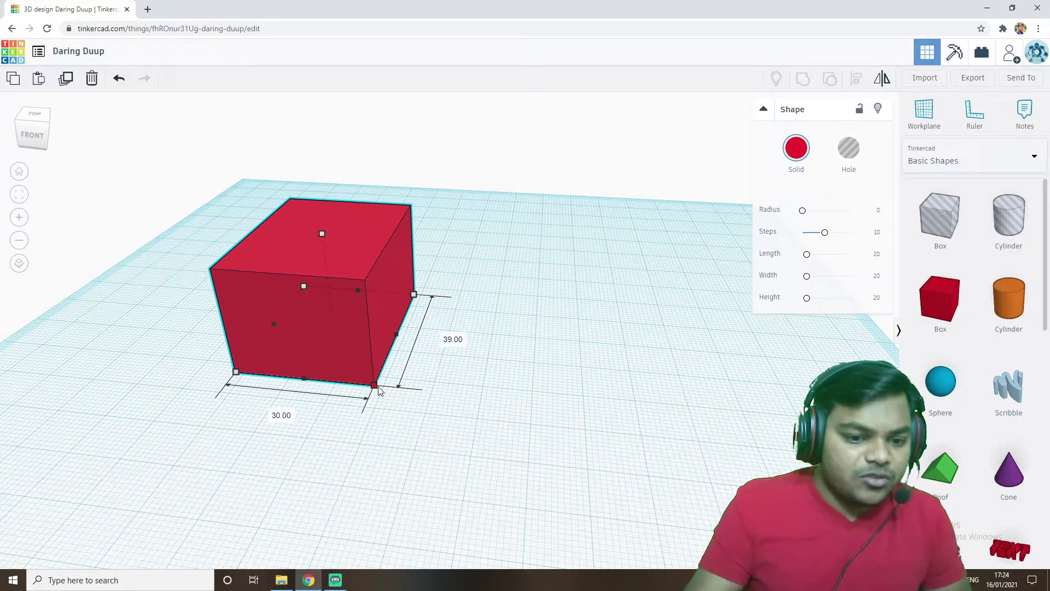
pyautogui.moveTo(381, 389); pyautogui.dragTo(385, 360)
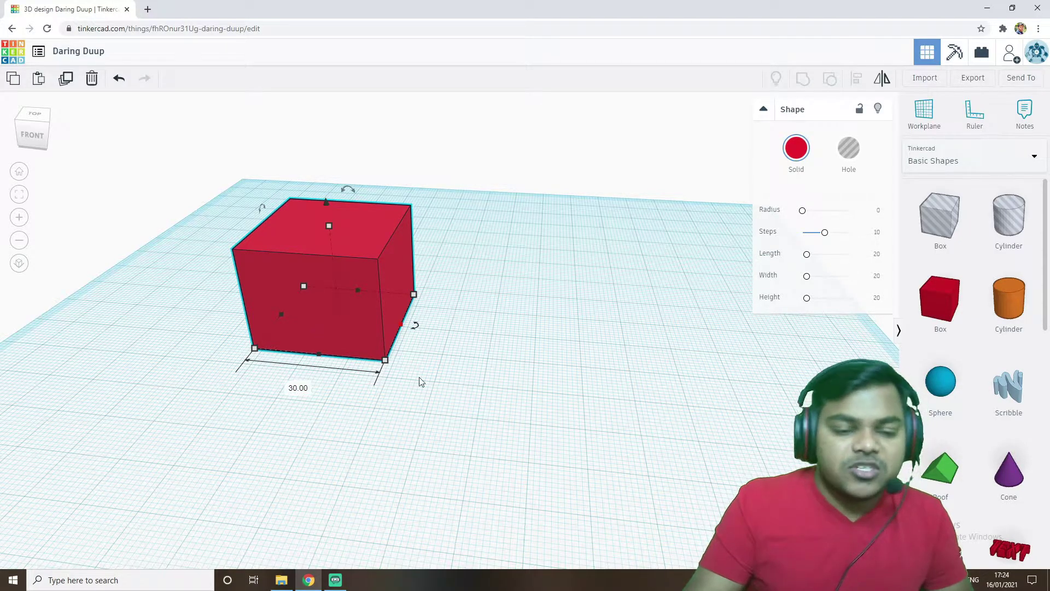
# Lift the red box off the workplane to 44 above it, viewing it close to eye level
pyautogui.moveTo(427, 474); pyautogui.dragTo(436, 454, button='right')
pyautogui.moveTo(337, 445); pyautogui.dragTo(370, 430, button='right')
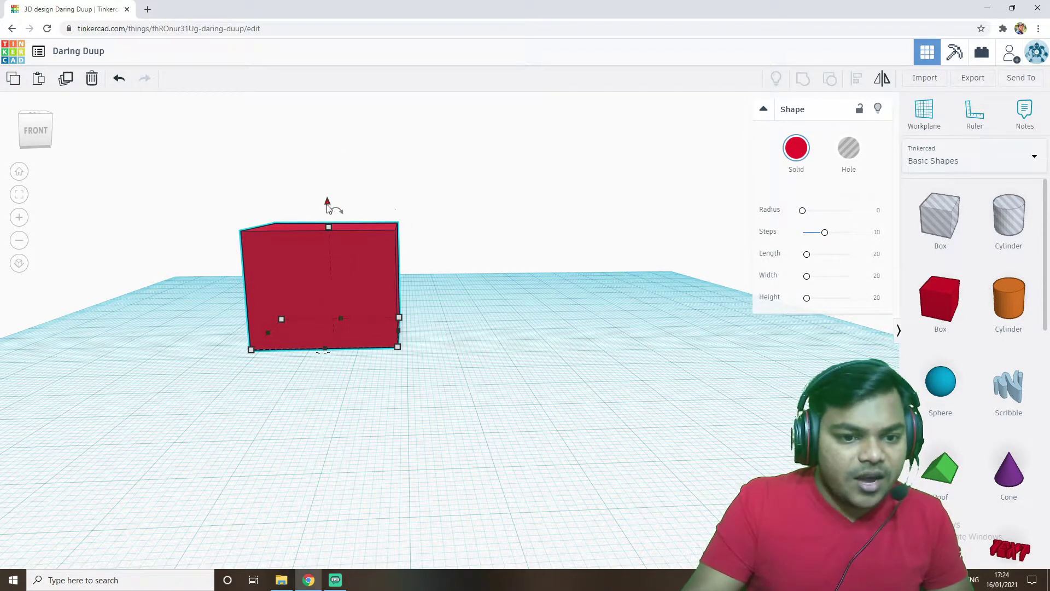
pyautogui.moveTo(443, 266); pyautogui.dragTo(341, 261, button='right')
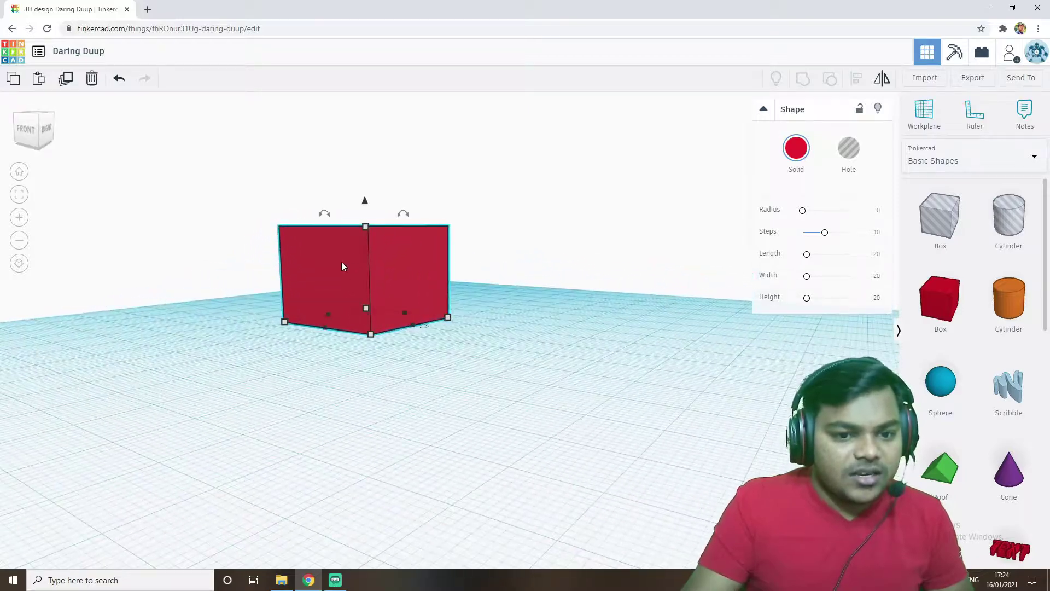
pyautogui.moveTo(344, 335); pyautogui.dragTo(406, 338, button='right')
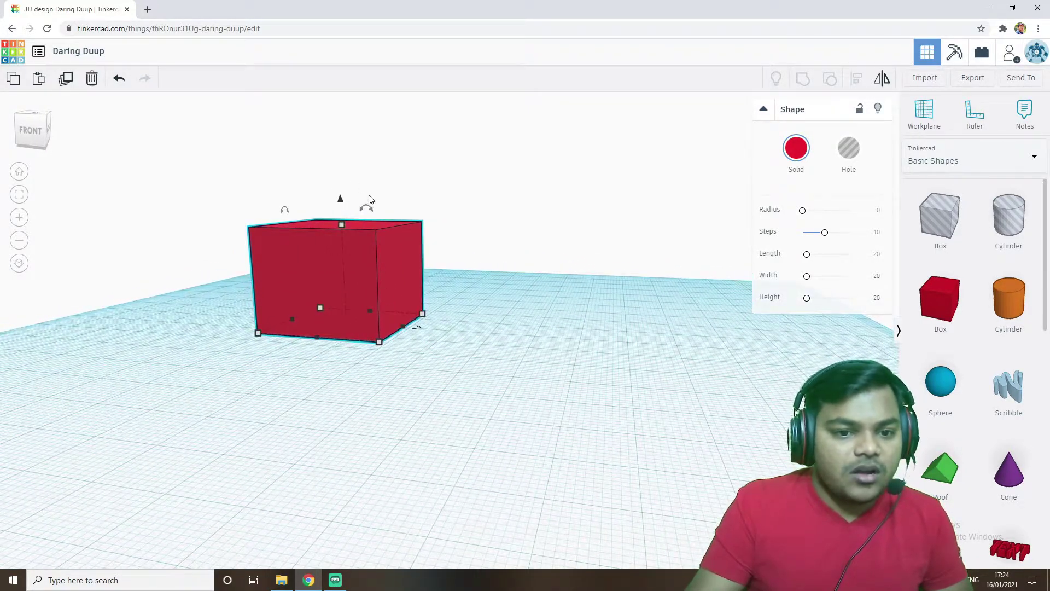
pyautogui.moveTo(340, 200); pyautogui.dragTo(335, 105)
pyautogui.moveTo(290, 378); pyautogui.dragTo(366, 387, button='right')
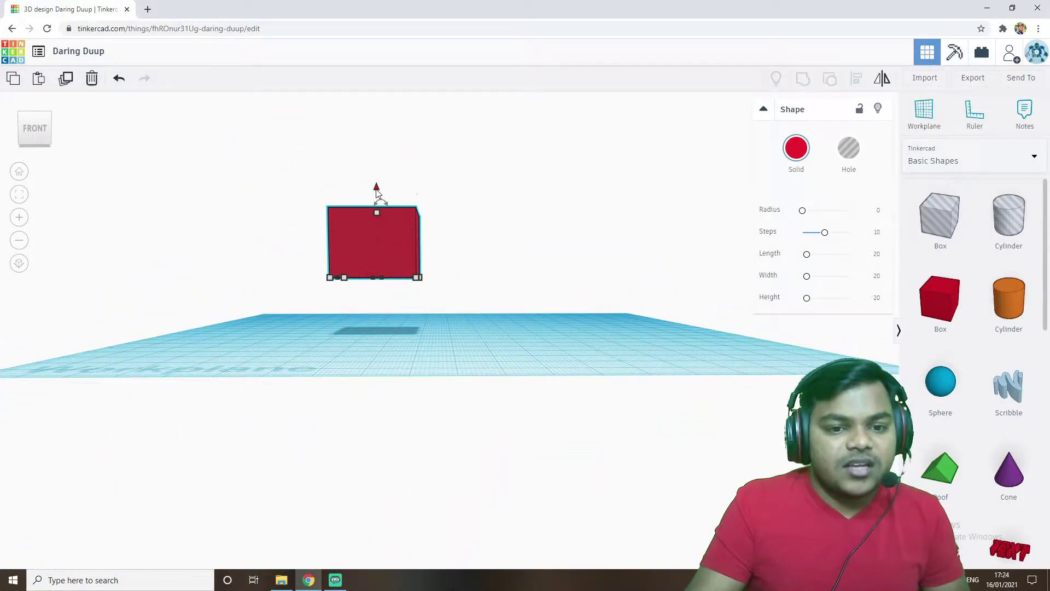
pyautogui.moveTo(377, 190); pyautogui.dragTo(382, 126)
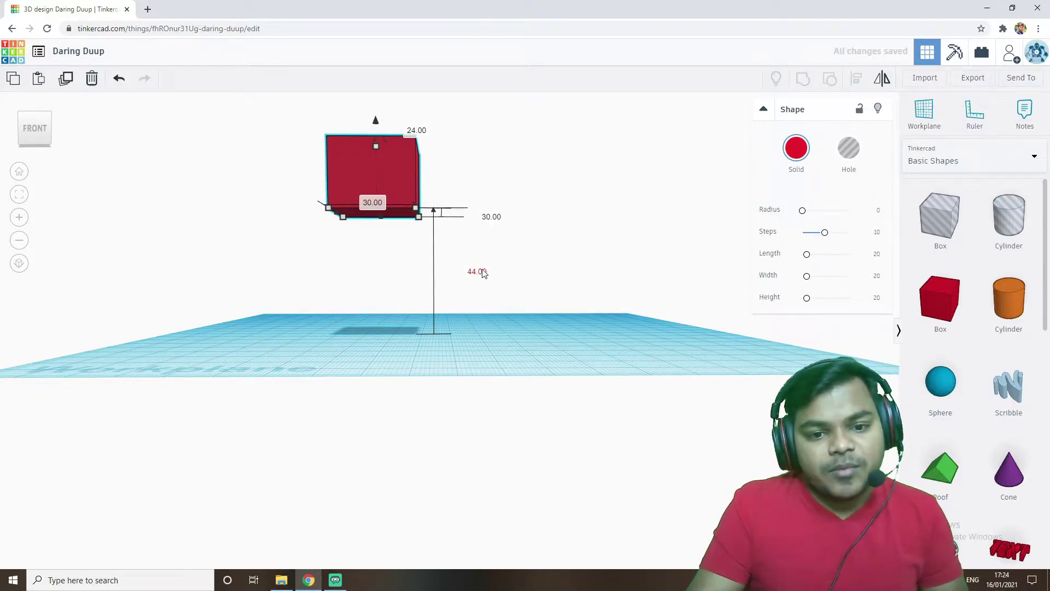
# Lower the red box in stages until it rests on the workplane at height 0
pyautogui.moveTo(394, 260); pyautogui.dragTo(392, 274, button='right')
pyautogui.moveTo(371, 118); pyautogui.dragTo(375, 234)
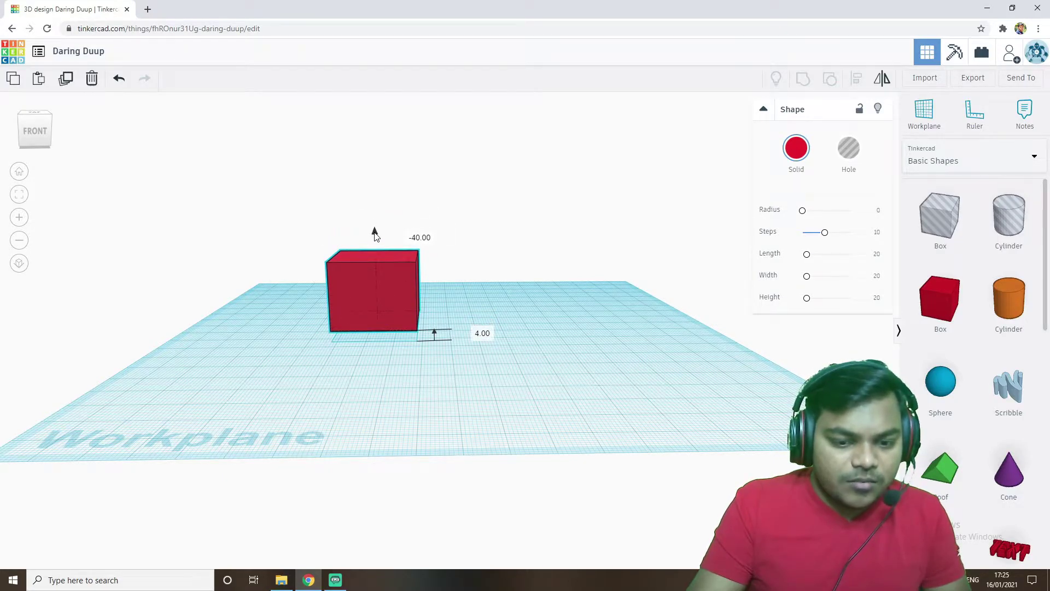
pyautogui.moveTo(375, 234); pyautogui.dragTo(375, 237)
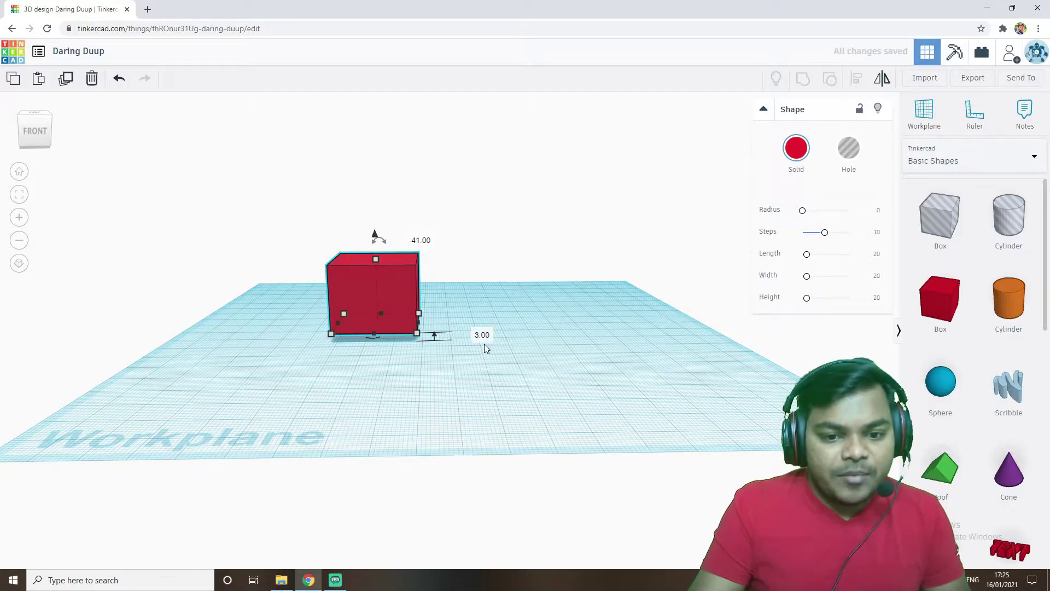
pyautogui.scroll(5, 389, 349)
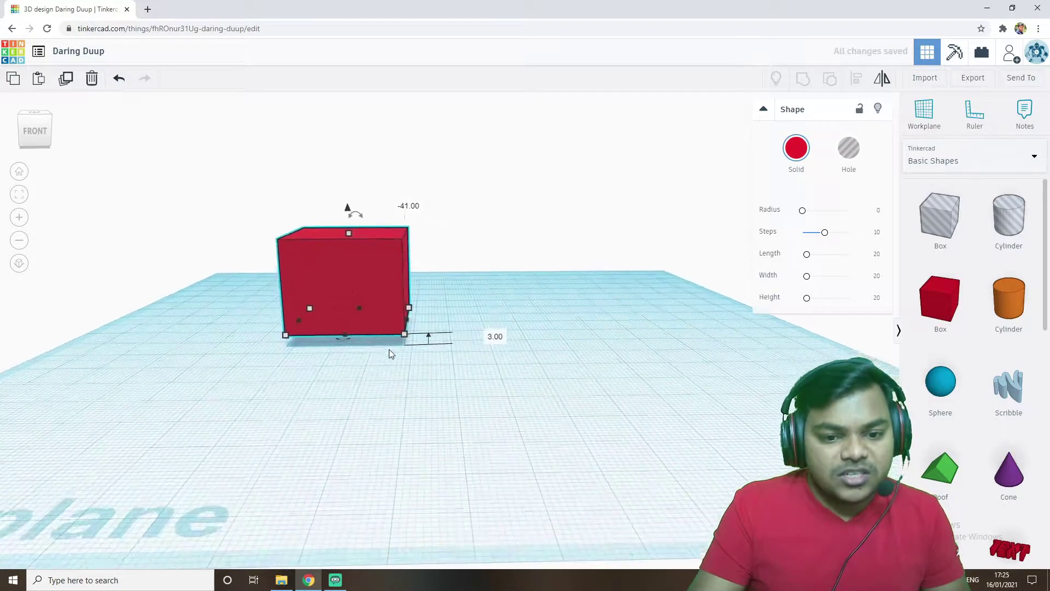
pyautogui.moveTo(323, 372)
pyautogui.mouseDown(button='right')
pyautogui.moveTo(337, 345)
pyautogui.moveTo(330, 353)
pyautogui.mouseUp(button='right')
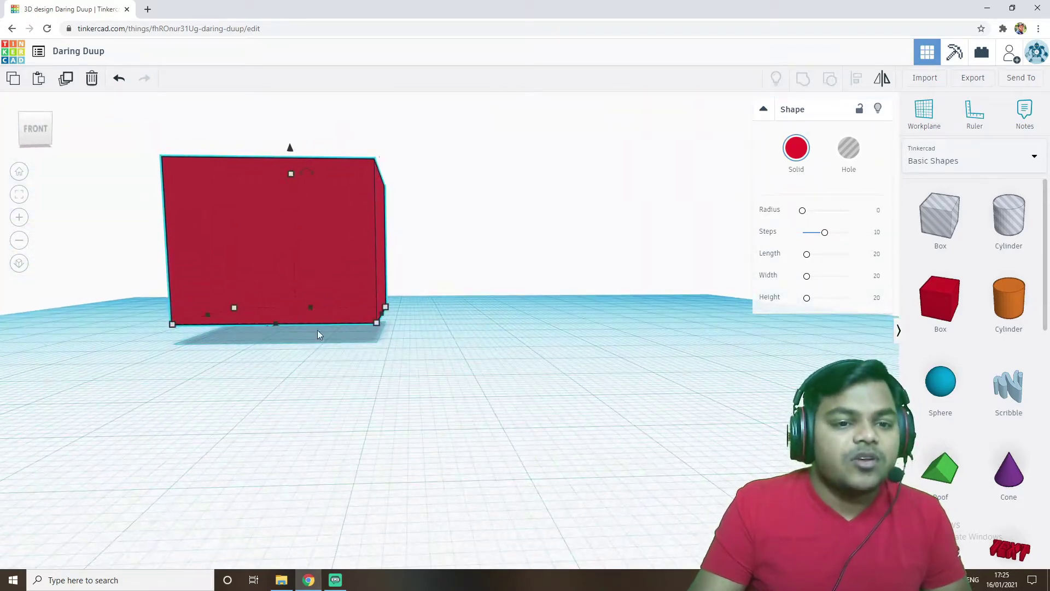
pyautogui.moveTo(290, 148); pyautogui.dragTo(289, 168)
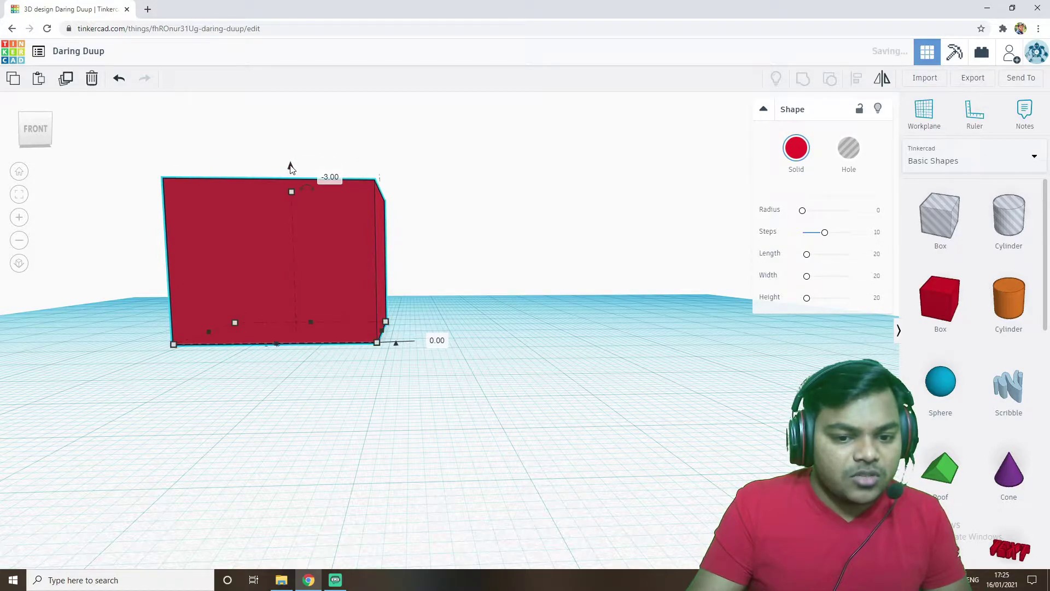
# Sink the red box about 16 below the workplane and inspect it from underneath
pyautogui.moveTo(360, 318); pyautogui.dragTo(328, 415, button='right')
pyautogui.moveTo(290, 169); pyautogui.dragTo(293, 261)
pyautogui.moveTo(383, 431); pyautogui.dragTo(349, 376, button='right')
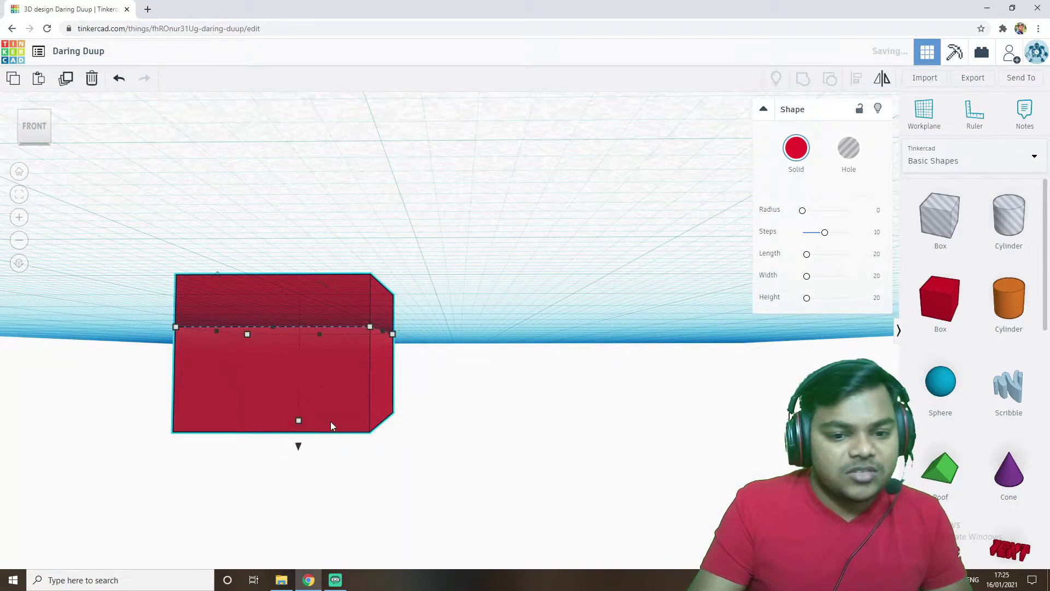
pyautogui.moveTo(417, 418); pyautogui.dragTo(410, 438, button='right')
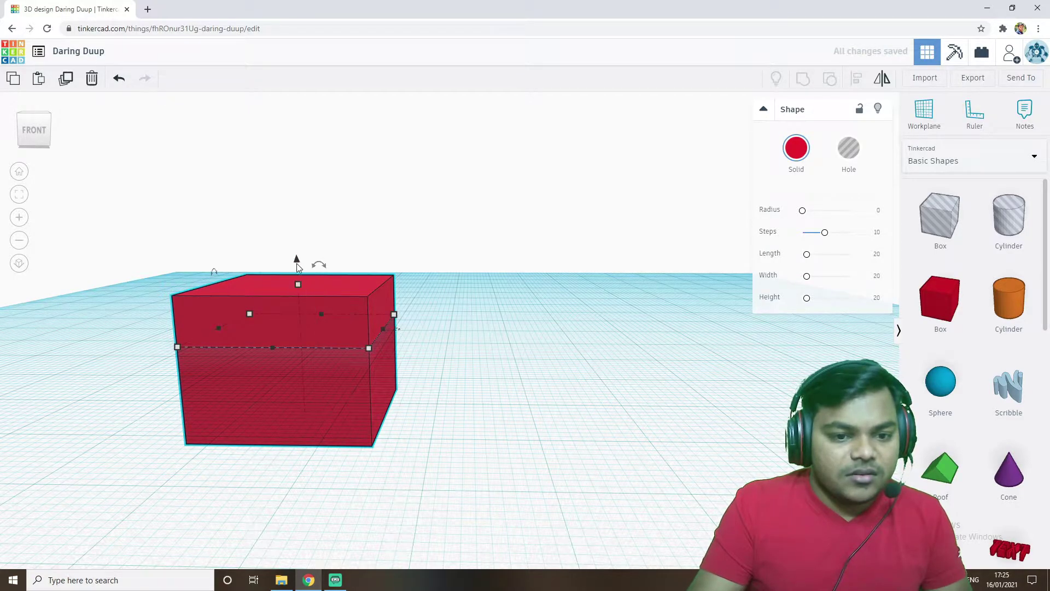
# Raise the sunken red box by 16 so that it rests on the workplane
pyautogui.moveTo(296, 260); pyautogui.dragTo(310, 165)
pyautogui.scroll(-1, 356, 322)
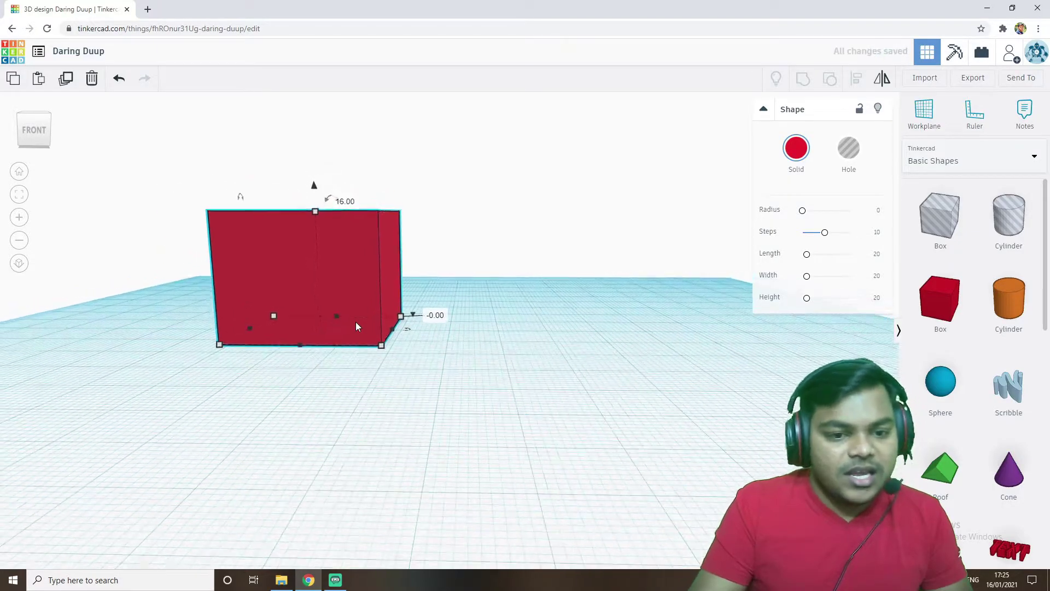
pyautogui.scroll(-2, 356, 327)
pyautogui.moveTo(362, 343); pyautogui.dragTo(373, 397, button='right')
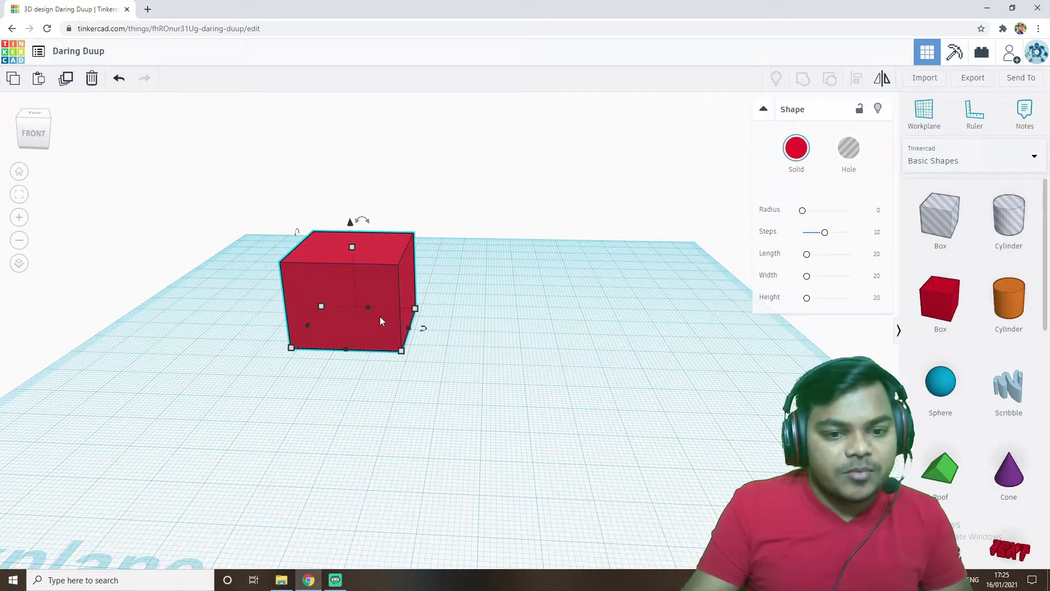
# Tilt the red box with one of its side rotation handles, then rotate it upright again
pyautogui.moveTo(441, 392); pyautogui.dragTo(362, 302, button='right')
pyautogui.moveTo(468, 390); pyautogui.dragTo(440, 391, button='right')
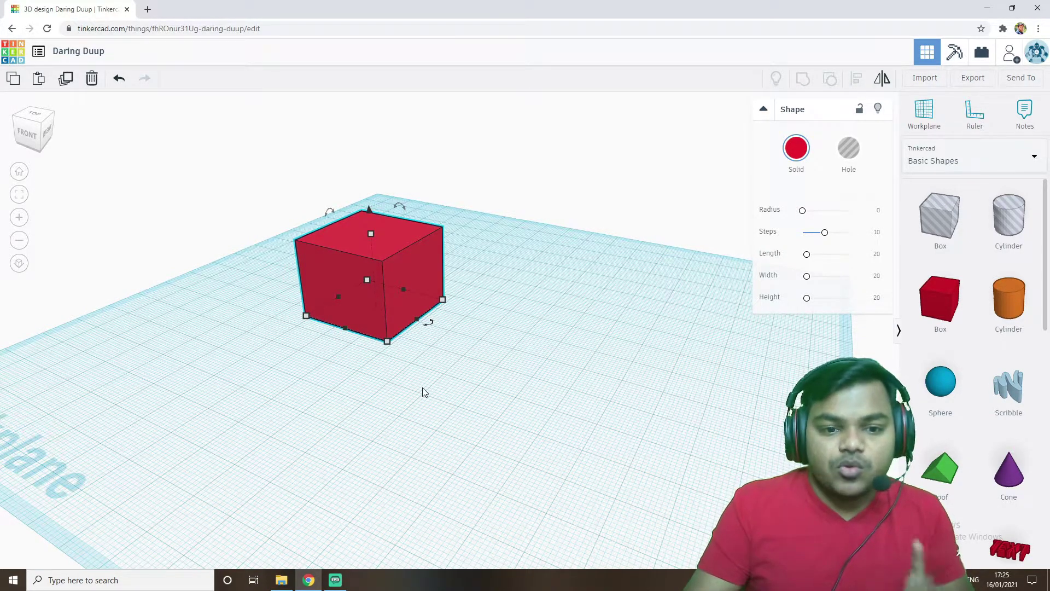
pyautogui.moveTo(381, 398); pyautogui.dragTo(400, 418, button='right')
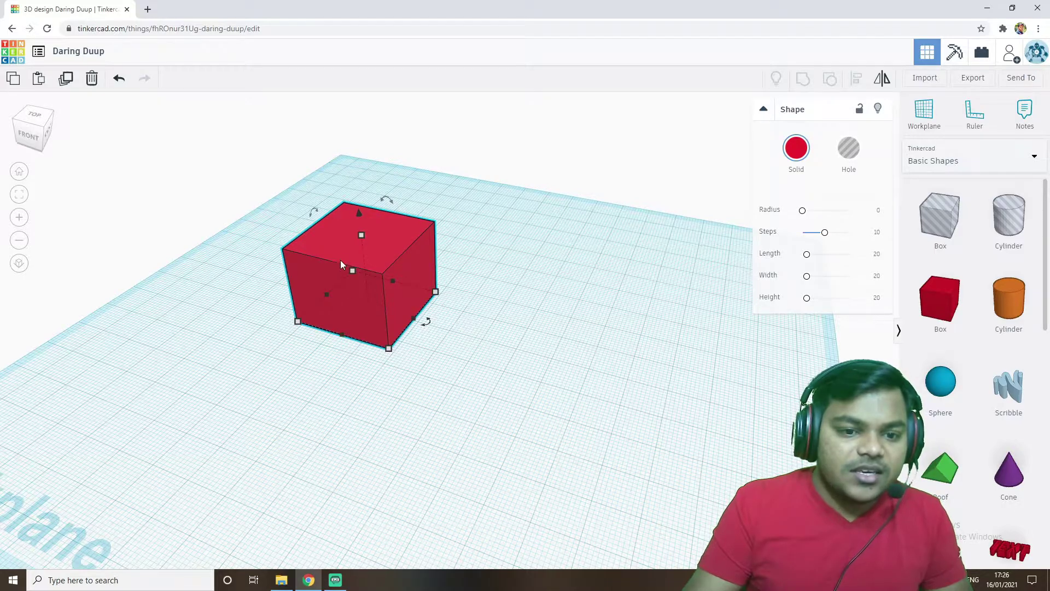
pyautogui.moveTo(315, 213)
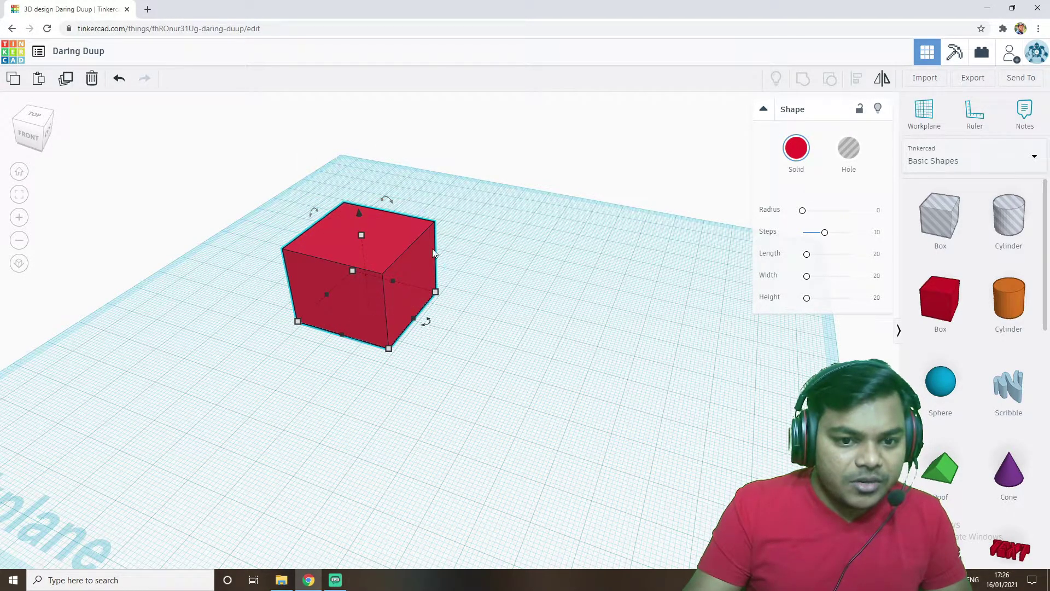
pyautogui.moveTo(540, 339); pyautogui.dragTo(453, 348, button='right')
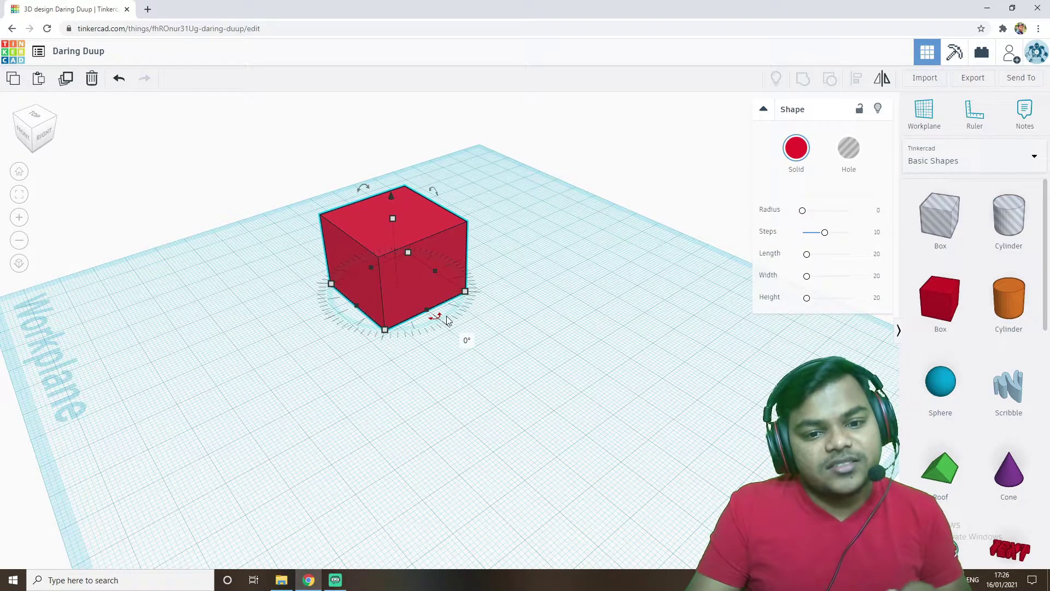
pyautogui.moveTo(528, 333); pyautogui.dragTo(498, 358, button='right')
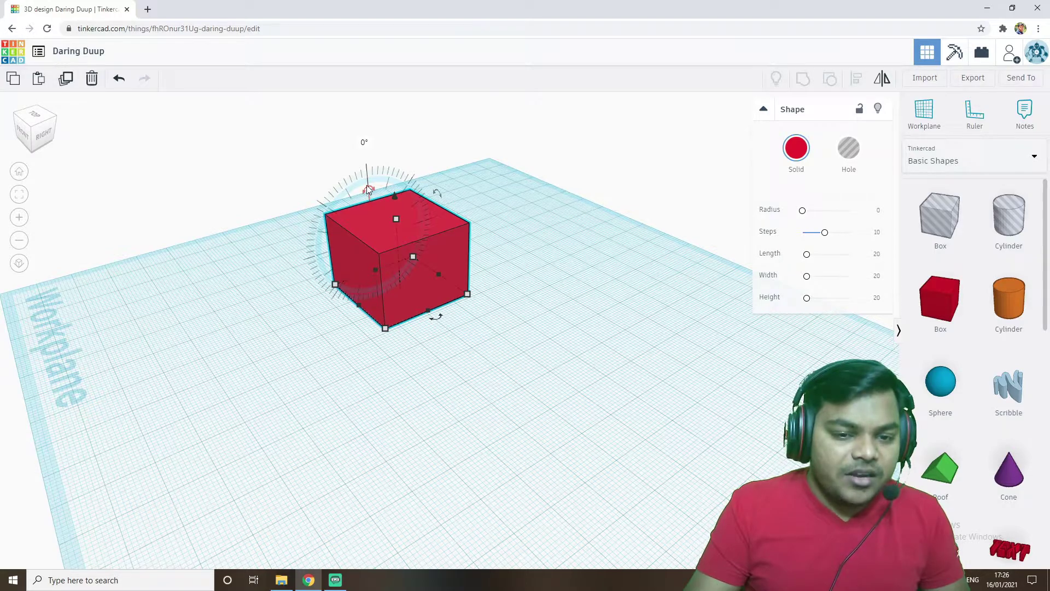
pyautogui.moveTo(367, 190); pyautogui.dragTo(336, 231)
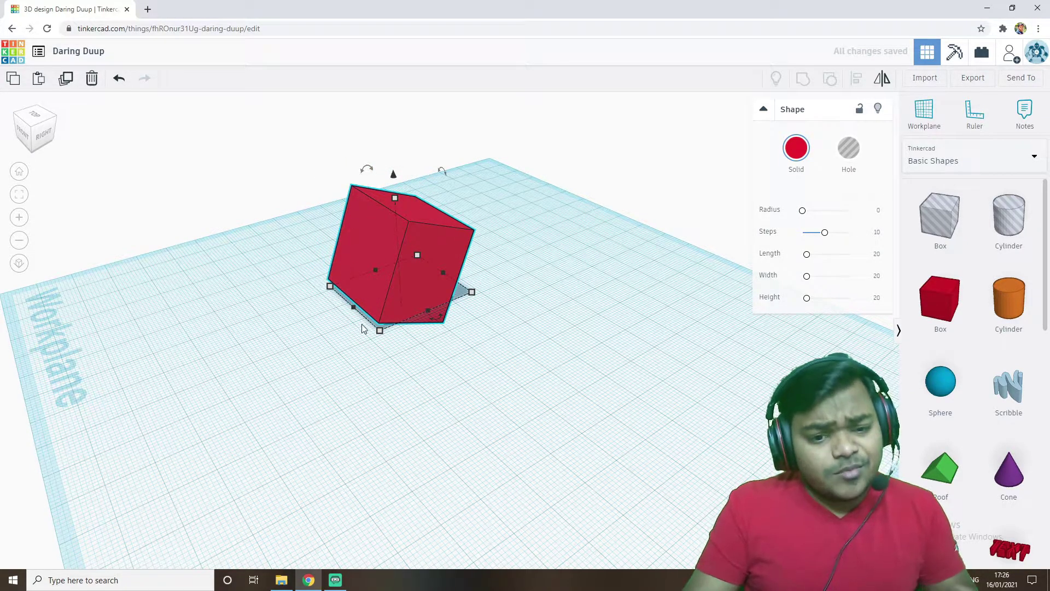
pyautogui.moveTo(422, 392); pyautogui.dragTo(382, 395, button='right')
pyautogui.scroll(3, 419, 311)
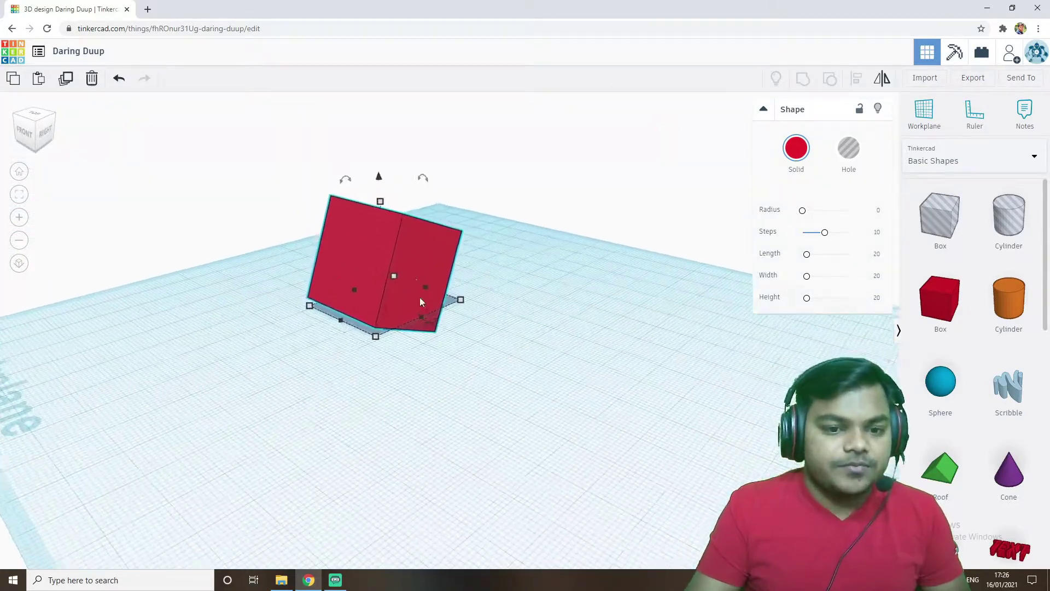
pyautogui.moveTo(345, 173); pyautogui.dragTo(430, 192)
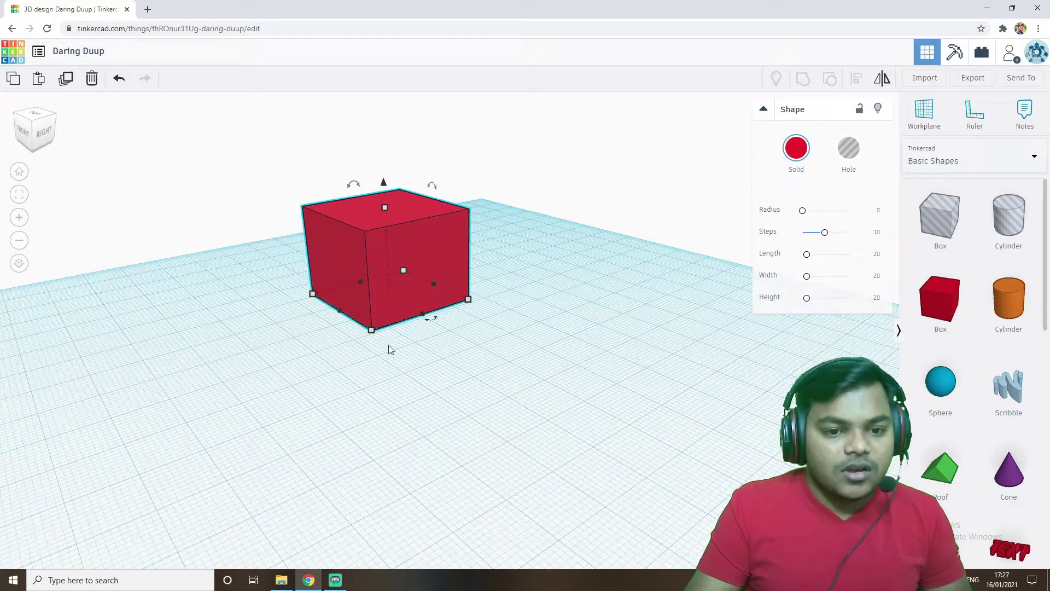
# Rotate the red box about a quarter turn in its front vertical plane so that it stands on its side
pyautogui.moveTo(394, 354); pyautogui.dragTo(493, 376, button='right')
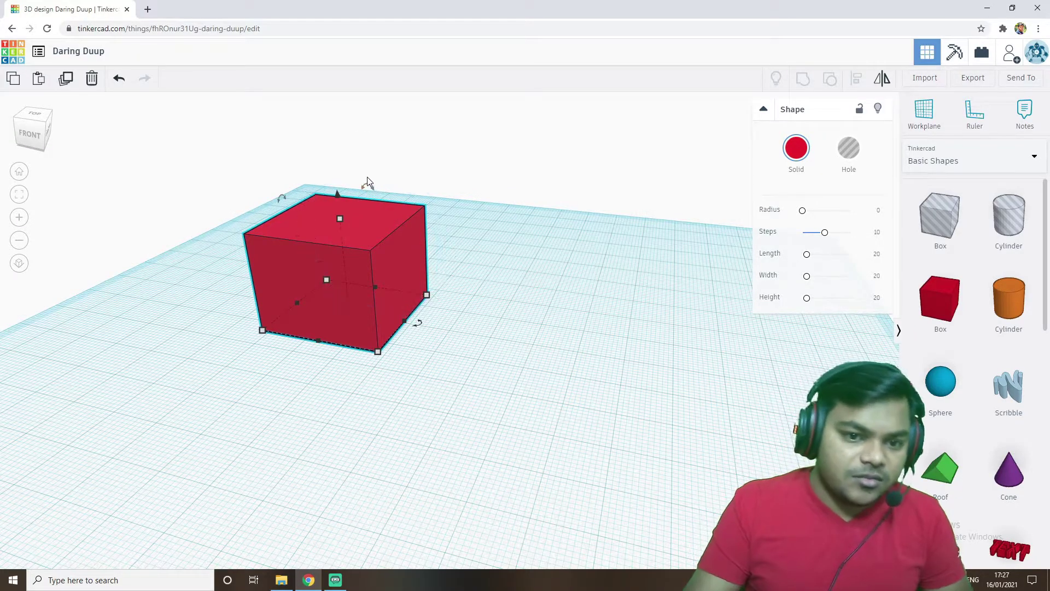
pyautogui.moveTo(366, 186)
pyautogui.moveTo(367, 186); pyautogui.dragTo(429, 324)
pyautogui.moveTo(429, 323); pyautogui.dragTo(359, 386, button='right')
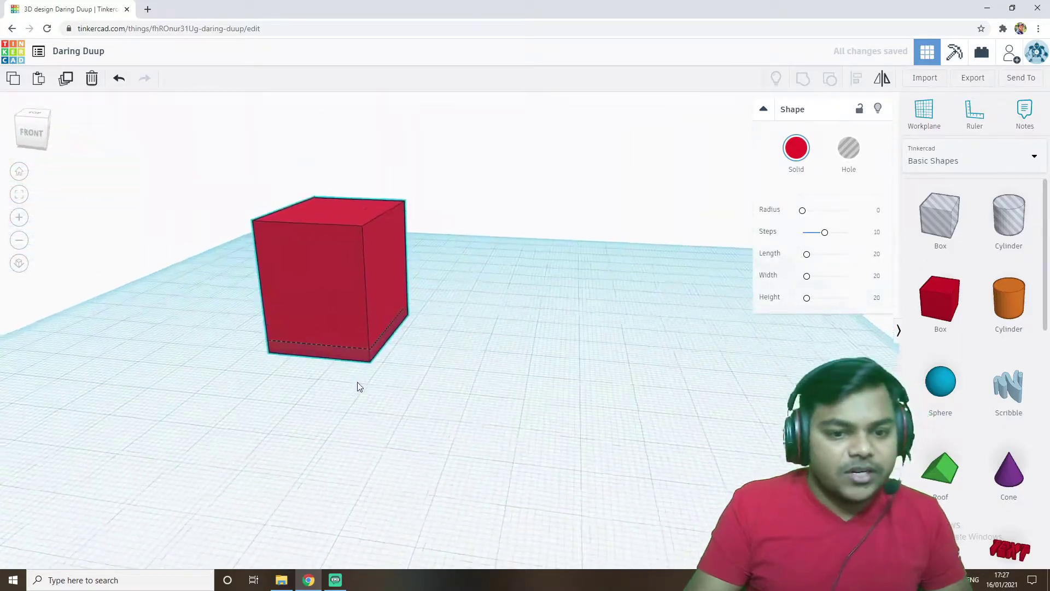
# Rotate the red box back by about 91 degrees in its front vertical plane and fine-tune its angle until it sits level
pyautogui.moveTo(360, 185)
pyautogui.moveTo(360, 185); pyautogui.dragTo(303, 254)
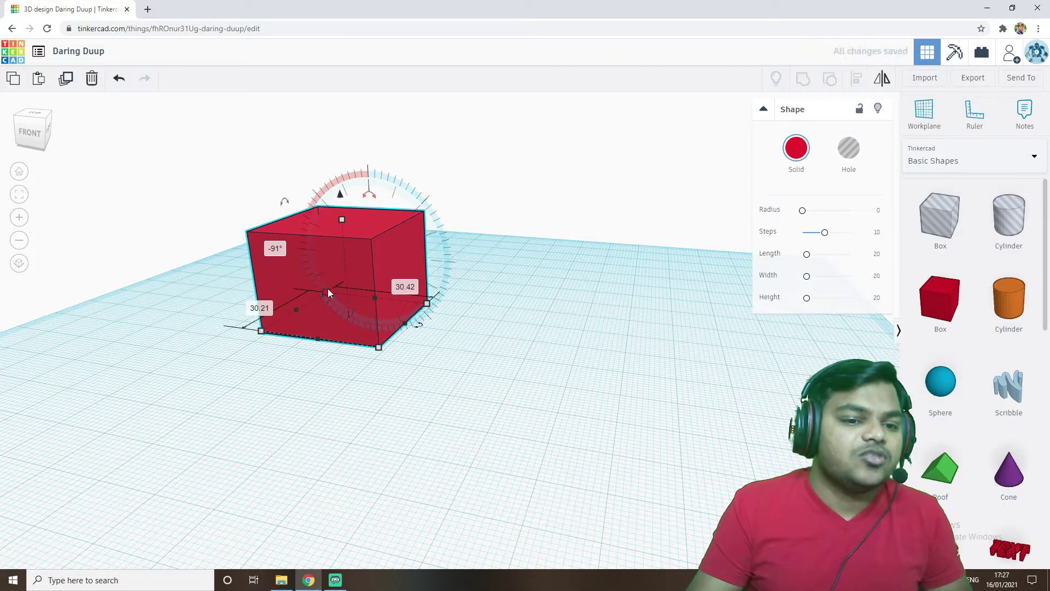
pyautogui.moveTo(369, 196)
pyautogui.mouseDown()
pyautogui.moveTo(379, 201)
pyautogui.moveTo(373, 193)
pyautogui.mouseUp()
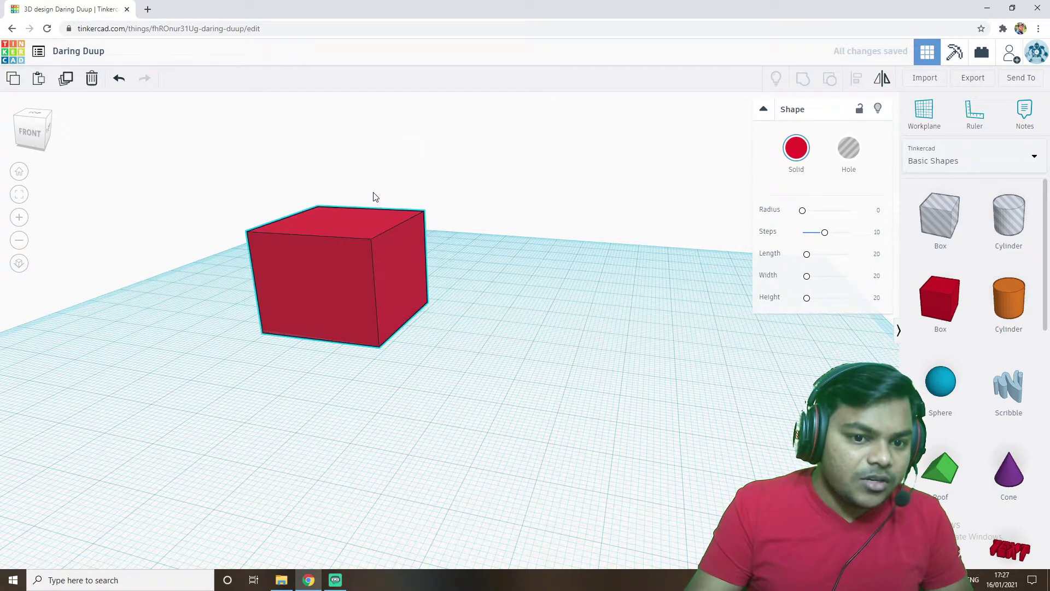
pyautogui.moveTo(438, 374); pyautogui.dragTo(469, 370, button='right')
pyautogui.moveTo(330, 215); pyautogui.dragTo(333, 185)
# Turn the red box around its vertical axis, finishing with a -90° rotation, and deselect it
pyautogui.click(399, 403)
pyautogui.moveTo(396, 436); pyautogui.dragTo(342, 265, button='right')
pyautogui.click(341, 260)
pyautogui.moveTo(425, 325); pyautogui.dragTo(298, 225)
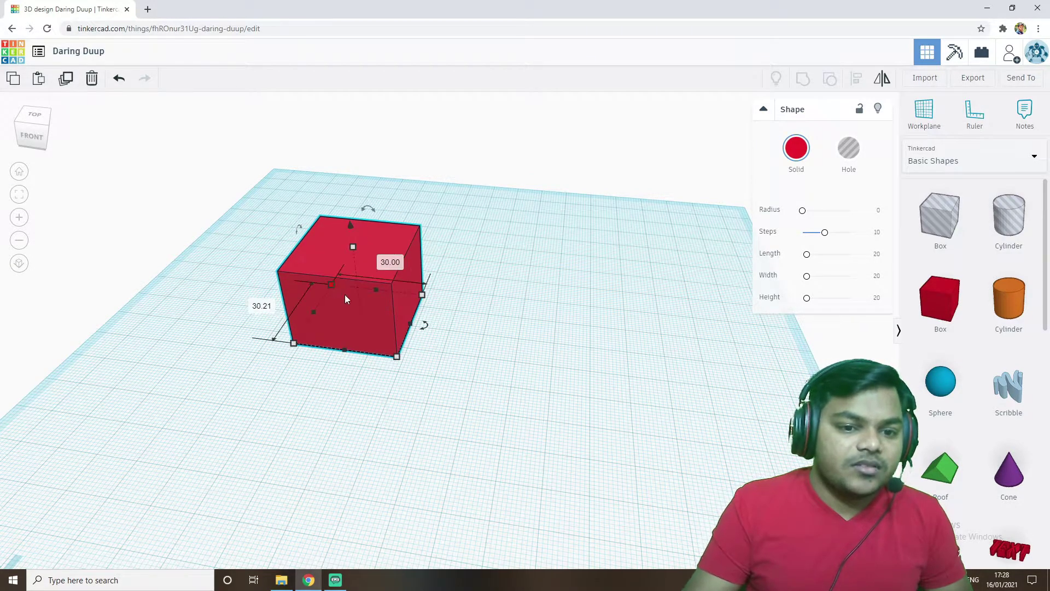
pyautogui.moveTo(421, 323); pyautogui.dragTo(331, 375)
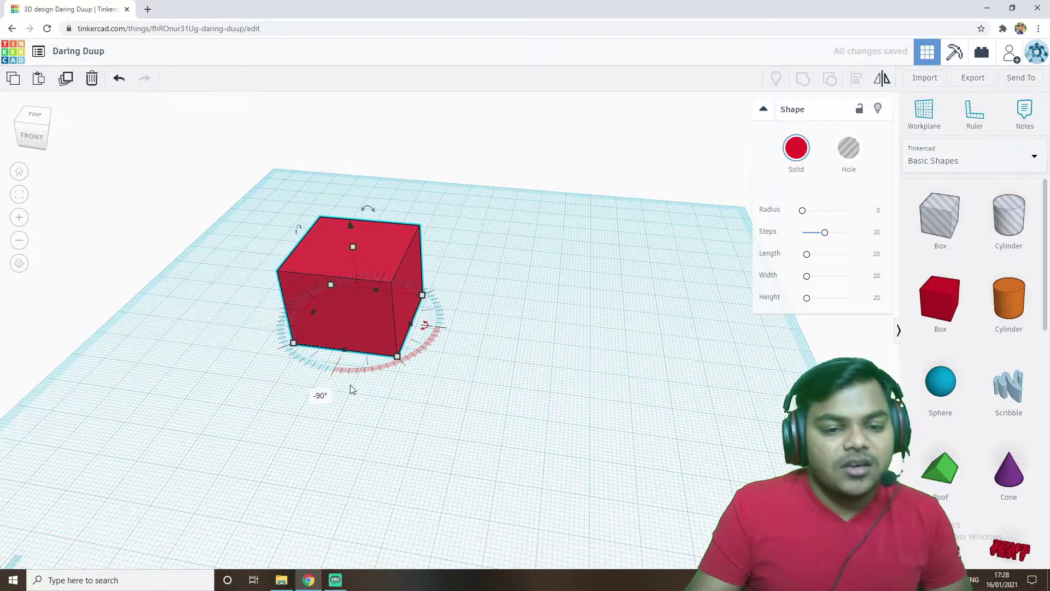
pyautogui.click(376, 467)
pyautogui.moveTo(376, 467); pyautogui.dragTo(512, 483, button='right')
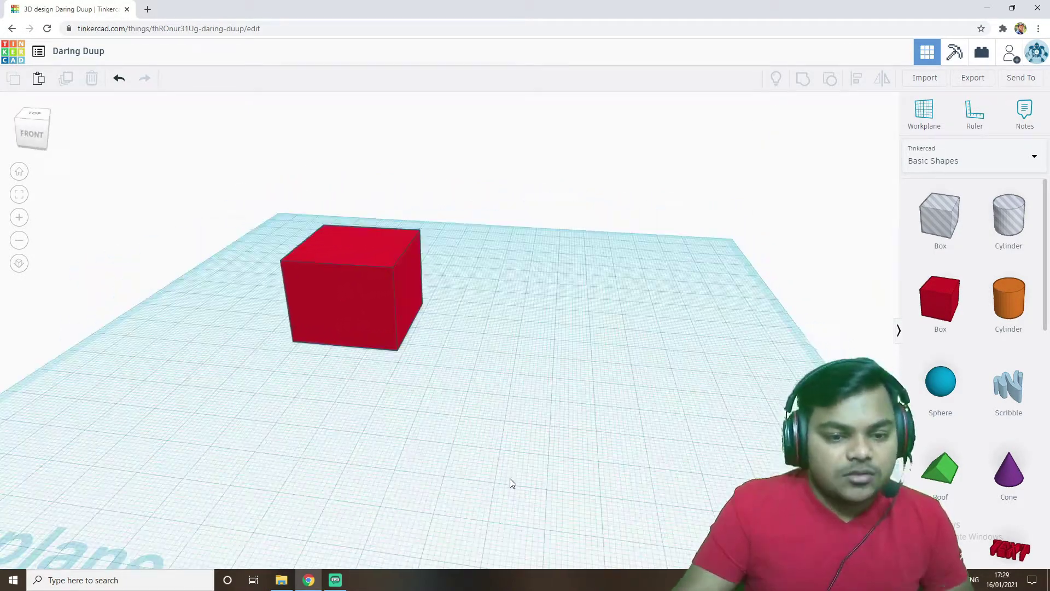
# Select the red box and change its solid colour to the bright green preset
pyautogui.click(381, 305)
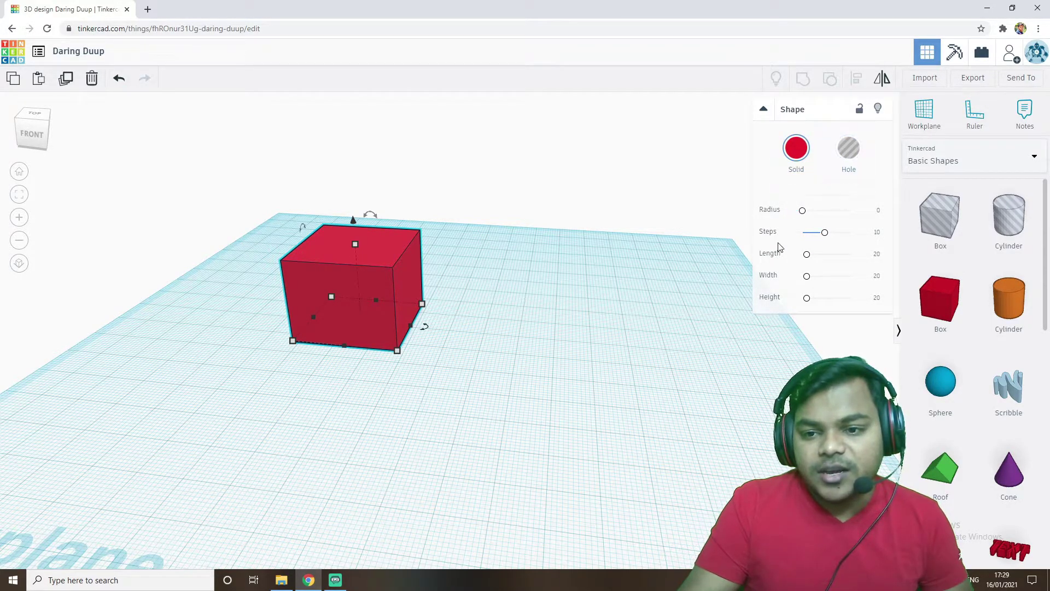
pyautogui.click(797, 154)
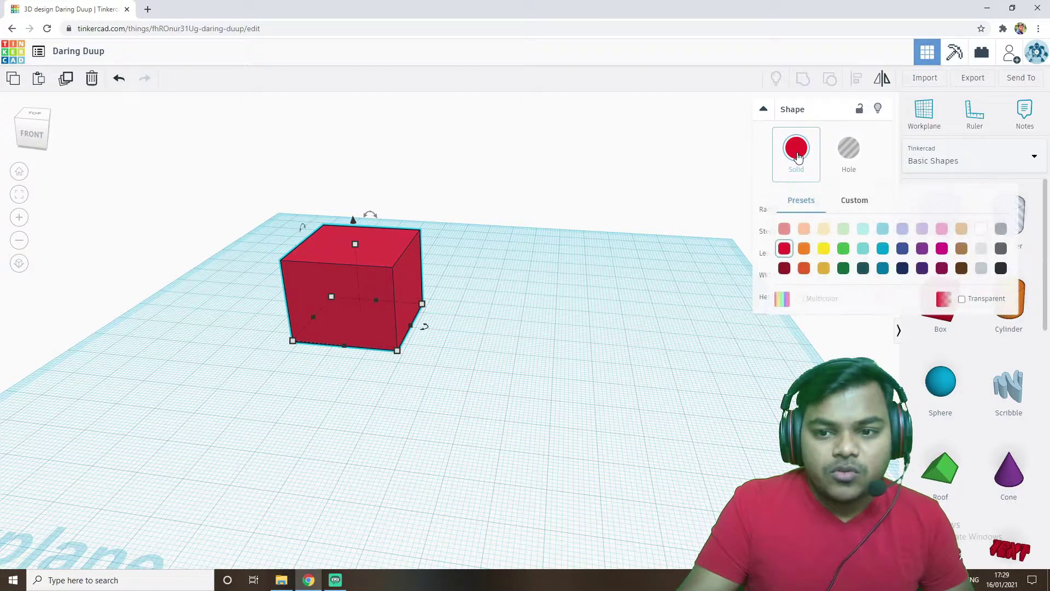
pyautogui.click(804, 148)
pyautogui.click(802, 149)
pyautogui.click(844, 249)
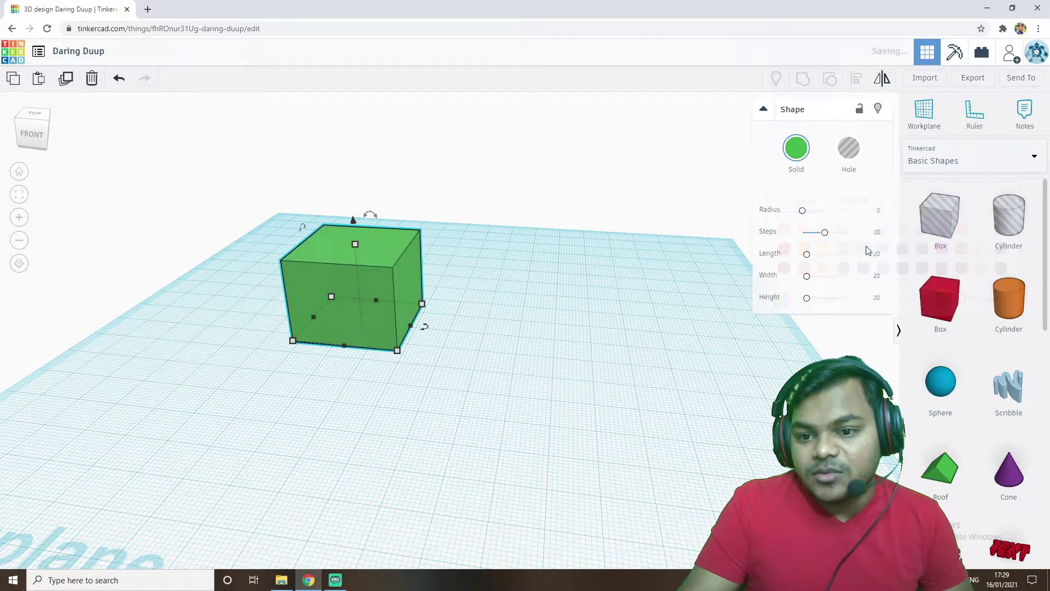
# Change the green box's solid colour to the red preset and deselect the box
pyautogui.click(796, 149)
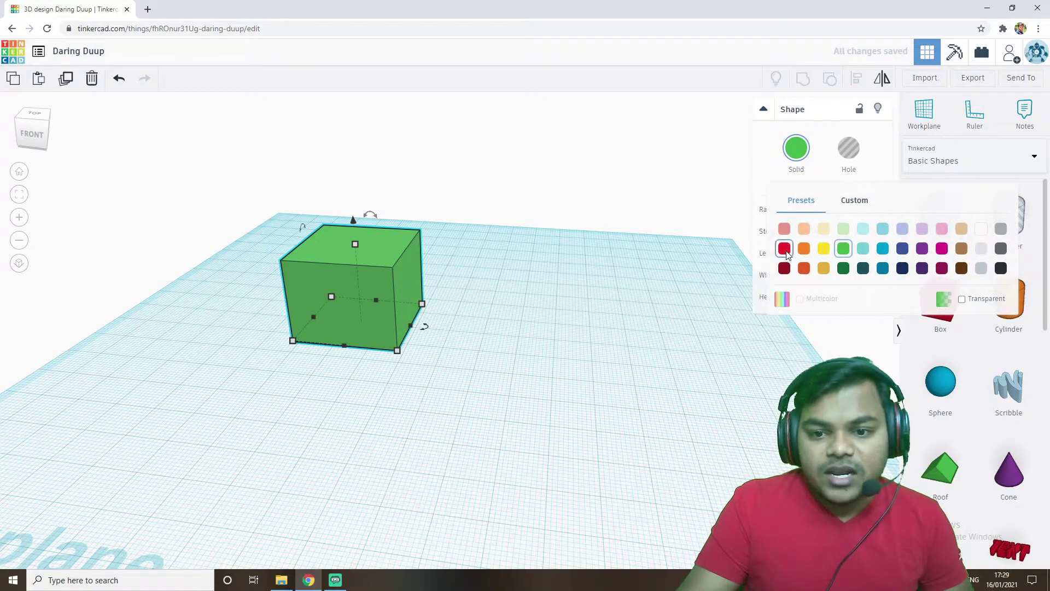
pyautogui.click(785, 250)
pyautogui.click(796, 149)
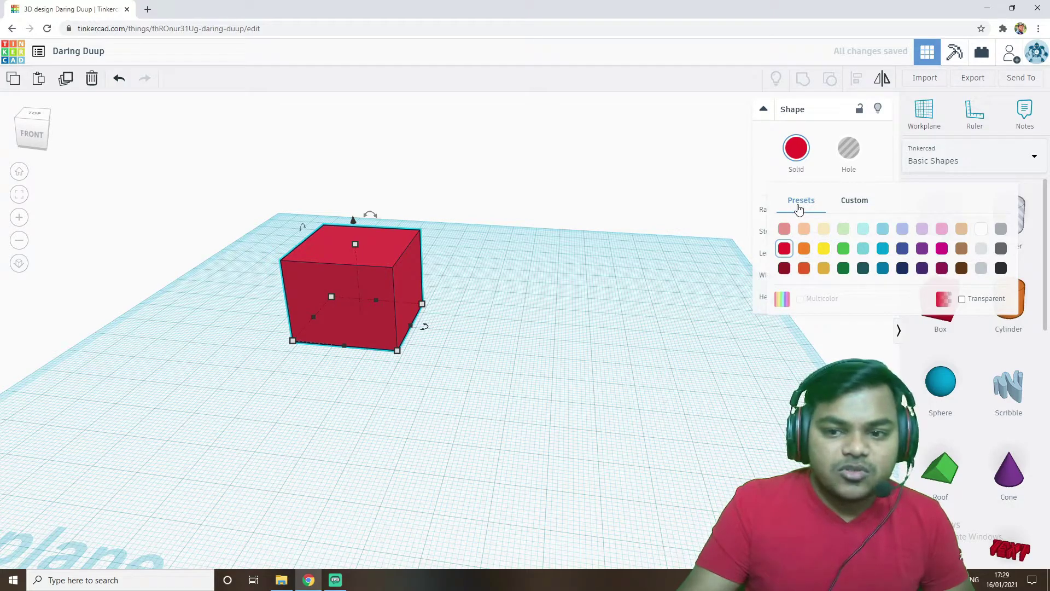
pyautogui.click(746, 175)
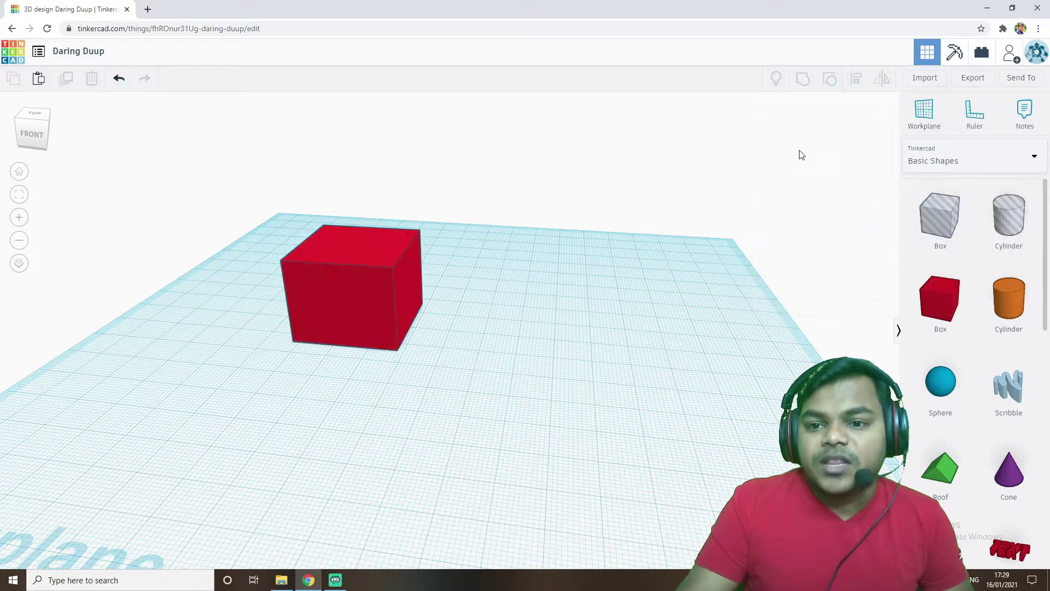
# Convert the red box into a hole, switch it back to solid, and make it a hole again
pyautogui.click(383, 265)
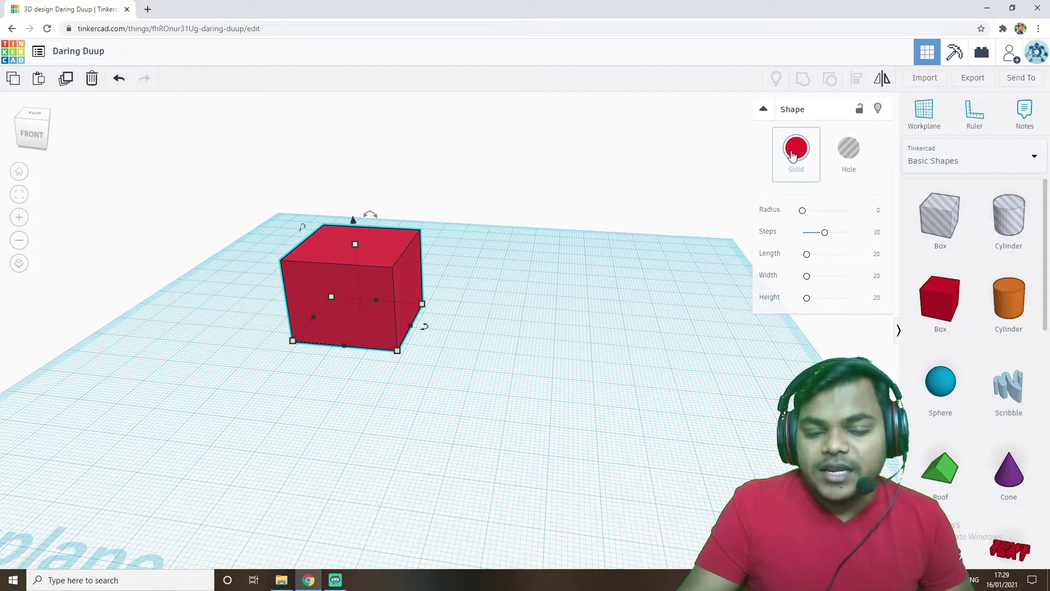
pyautogui.click(854, 152)
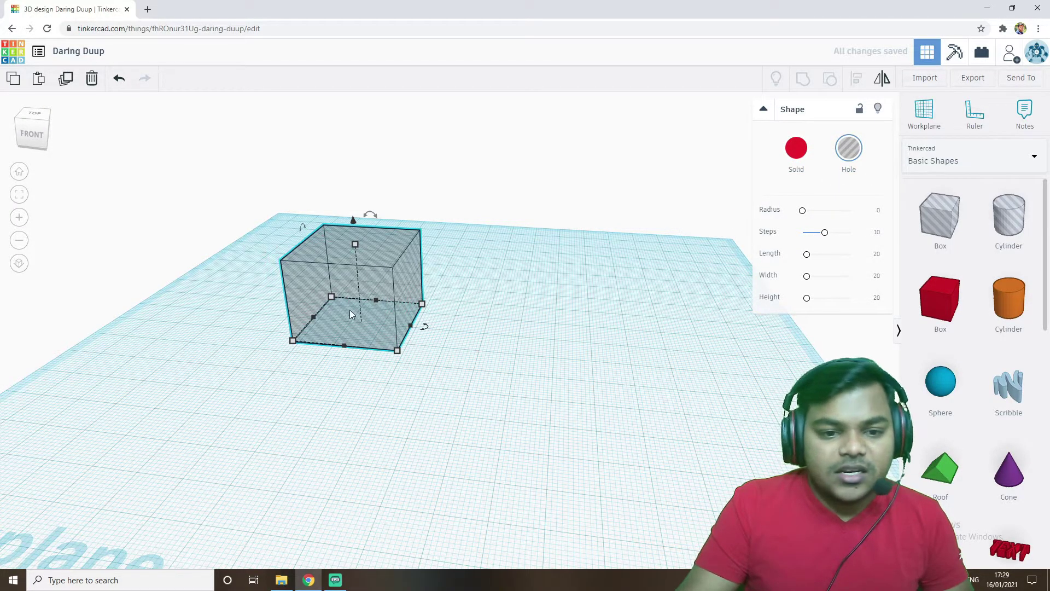
pyautogui.scroll(3, 350, 310)
pyautogui.moveTo(360, 394); pyautogui.dragTo(476, 394, button='right')
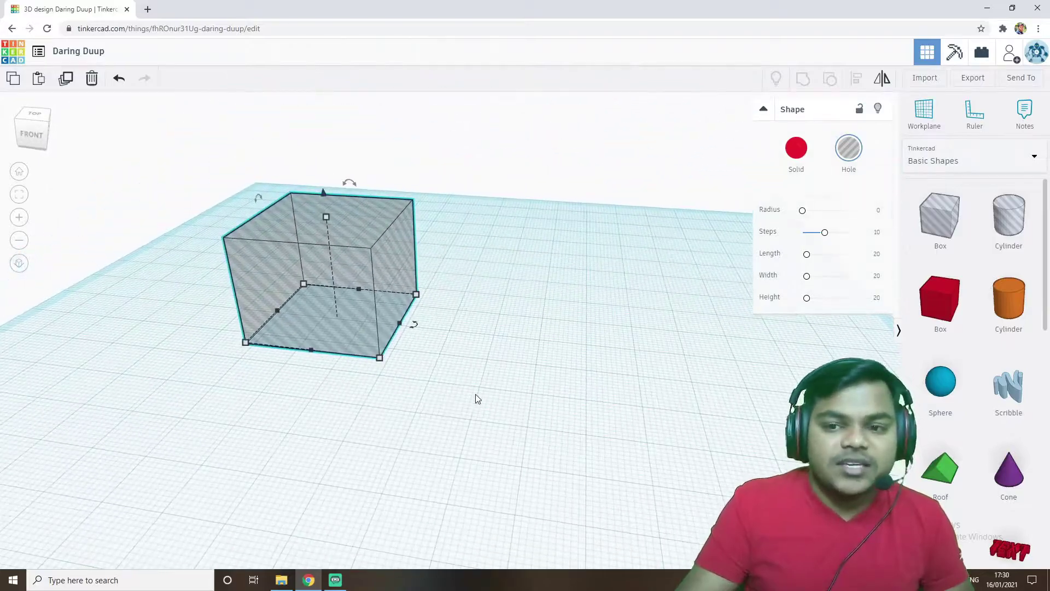
pyautogui.click(797, 146)
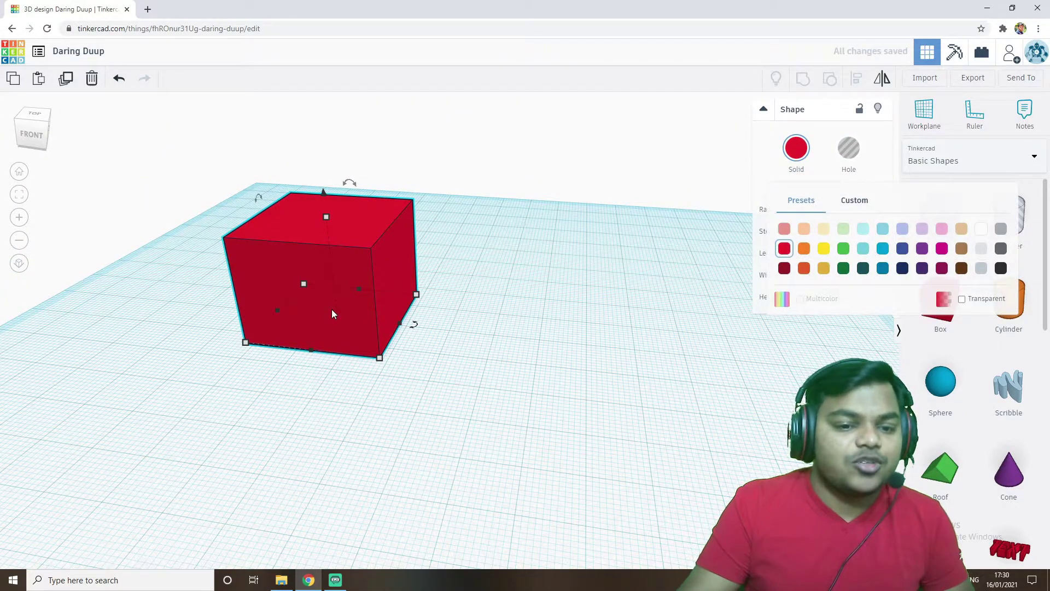
pyautogui.click(849, 148)
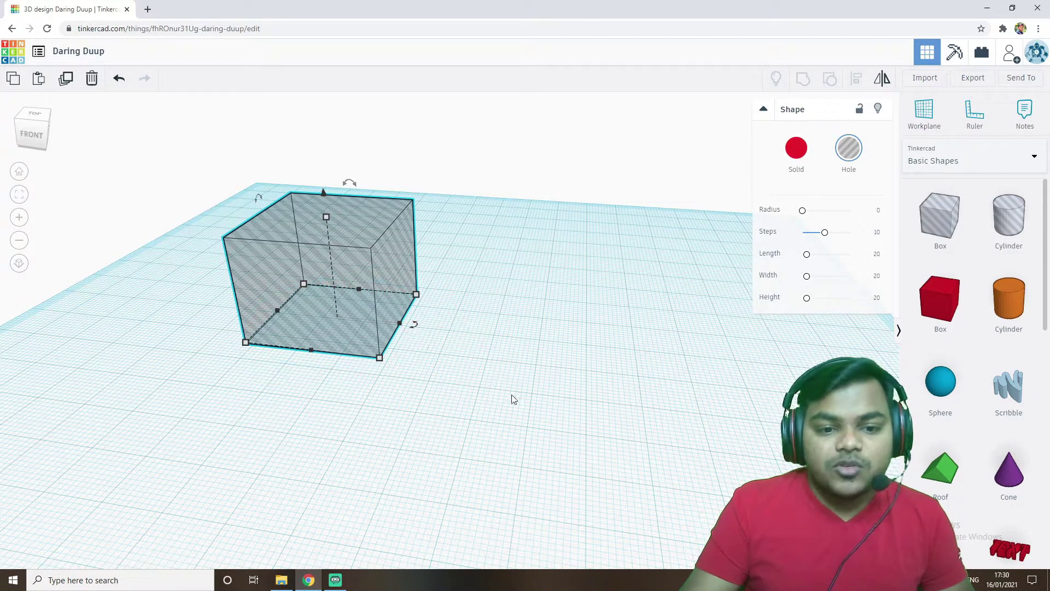
# Delete the hole box from the workplane
pyautogui.moveTo(451, 387)
pyautogui.mouseDown(button='right')
pyautogui.moveTo(481, 381)
pyautogui.moveTo(454, 391)
pyautogui.mouseUp(button='right')
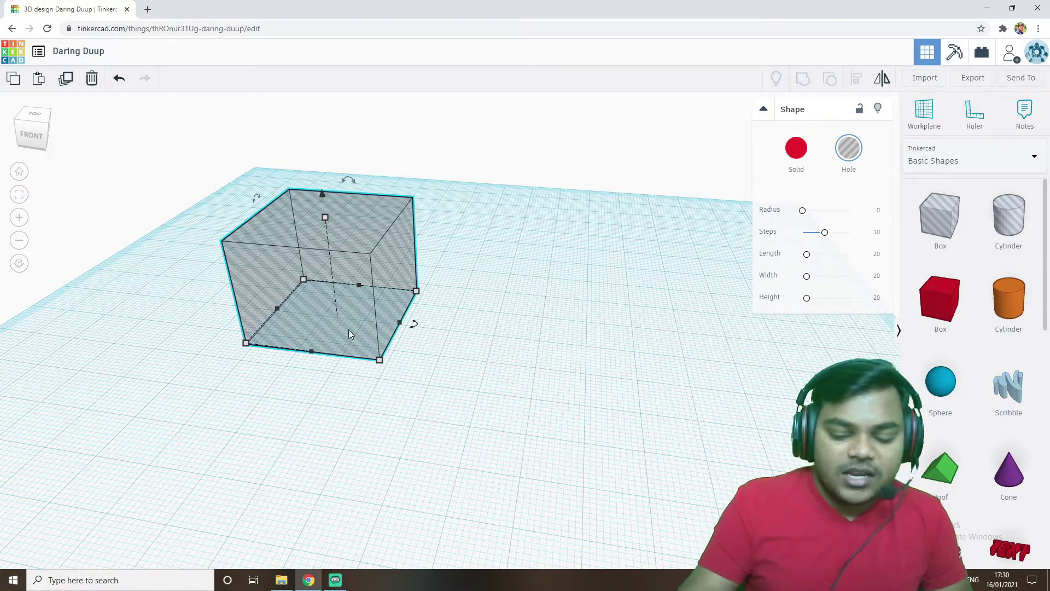
pyautogui.press('Delete')
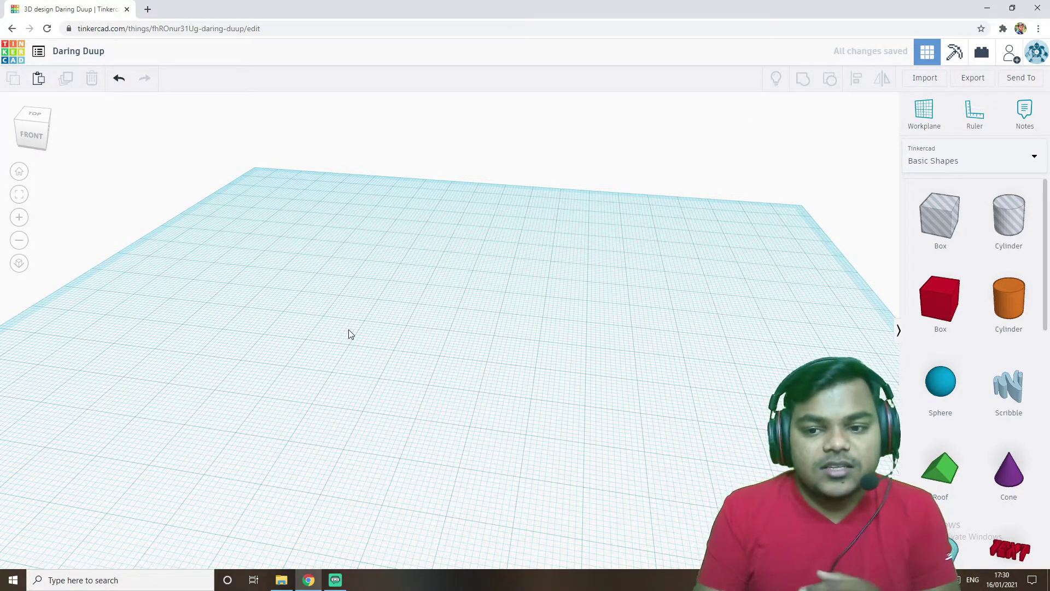
# Place a solid orange cylinder on the workplane, scale it up to a large, wide drum, and deselect it
pyautogui.moveTo(347, 330); pyautogui.dragTo(500, 440, button='right')
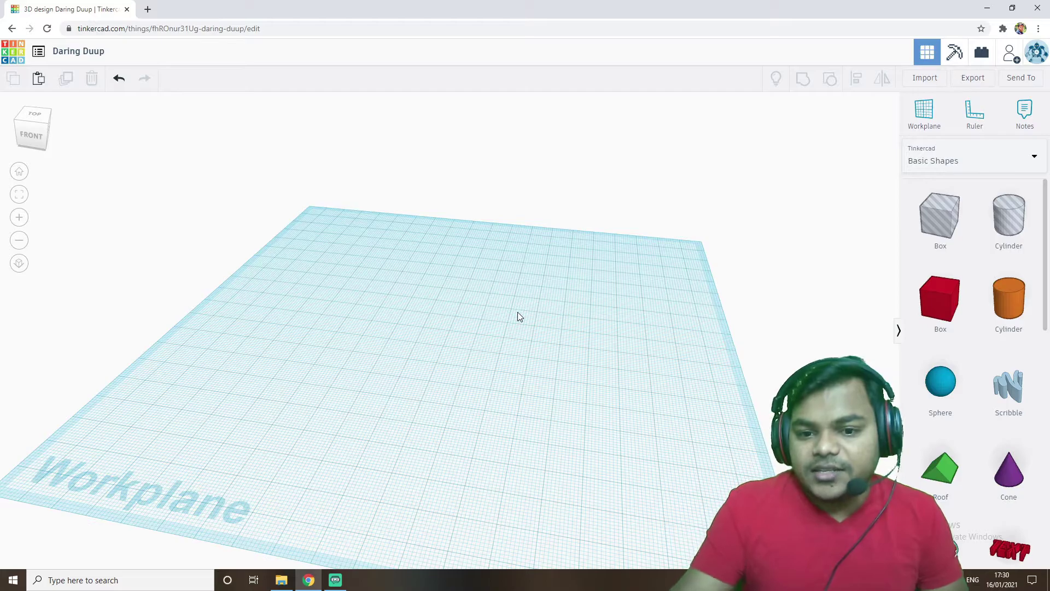
pyautogui.moveTo(527, 445); pyautogui.dragTo(545, 445, button='right')
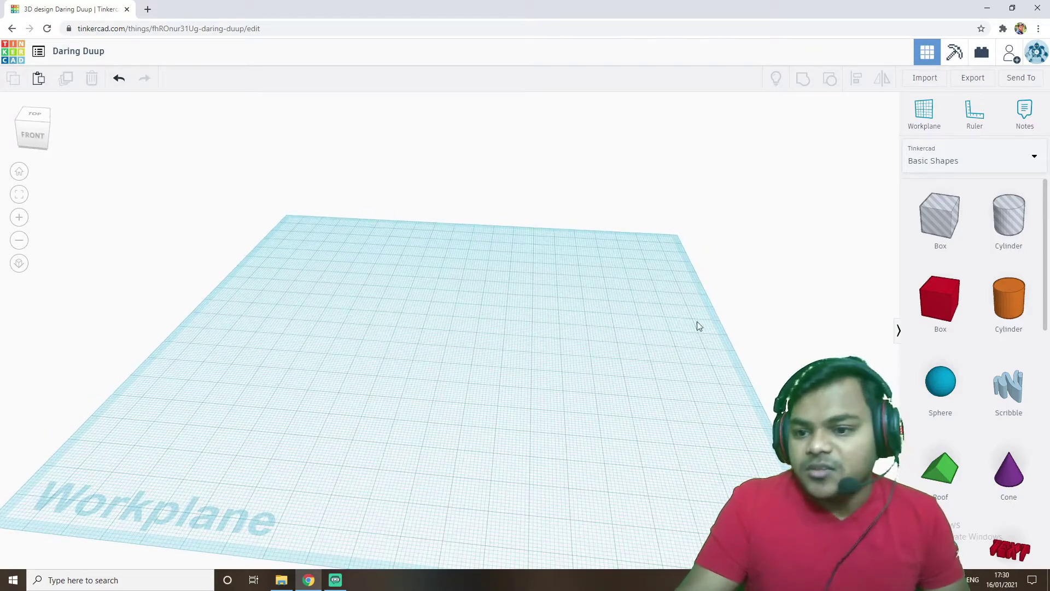
pyautogui.moveTo(924, 305); pyautogui.dragTo(532, 418)
pyautogui.moveTo(430, 161); pyautogui.dragTo(432, 225)
pyautogui.moveTo(484, 406); pyautogui.dragTo(454, 475, button='right')
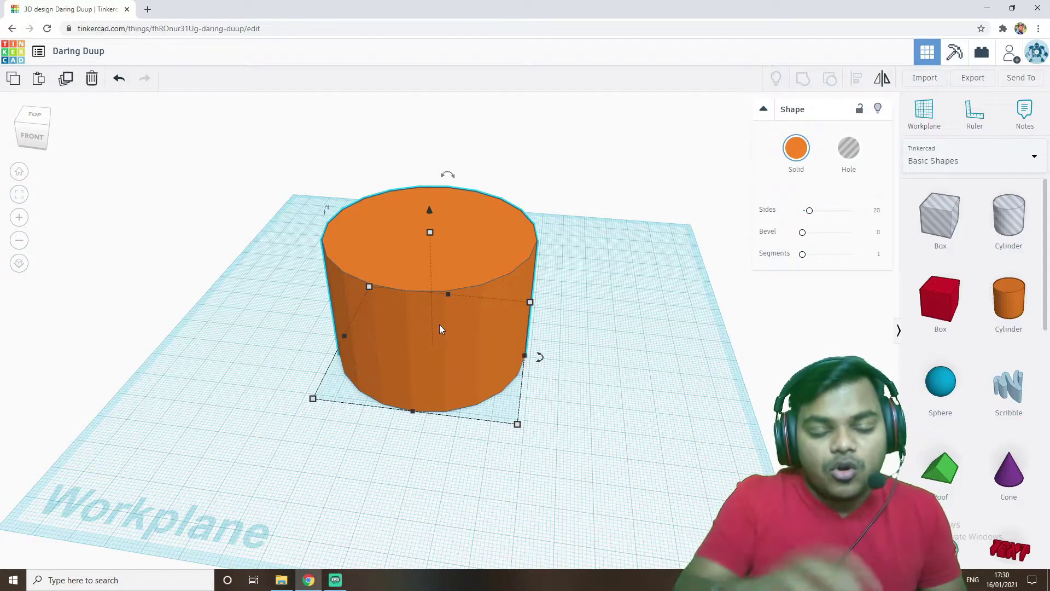
pyautogui.click(633, 390)
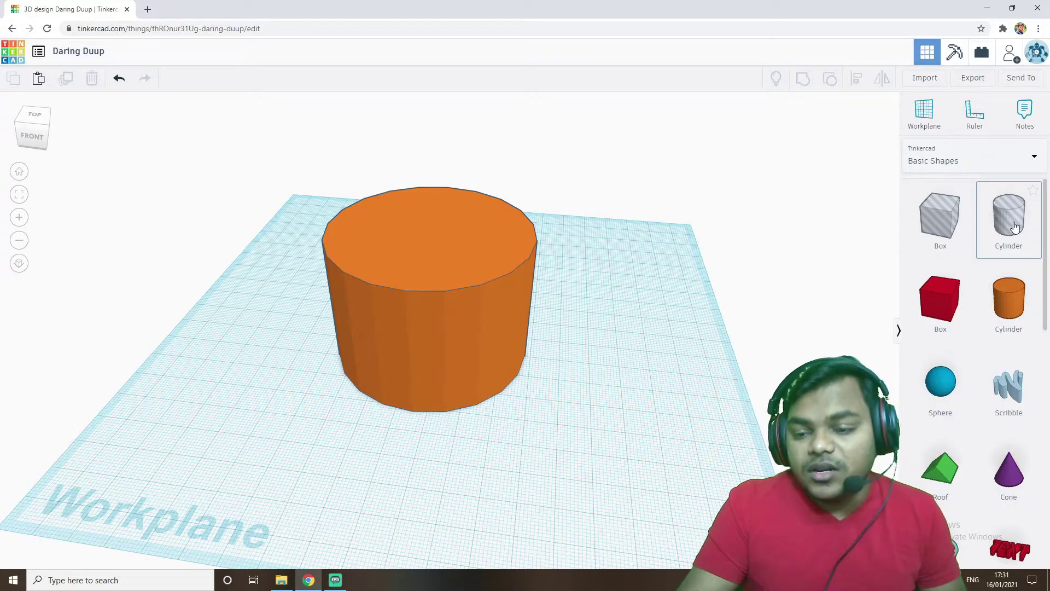
# Add a hole cylinder about 44 mm wide, taller than the orange cylinder, and move it inside the orange one
pyautogui.moveTo(1015, 224); pyautogui.dragTo(695, 490)
pyautogui.moveTo(638, 305); pyautogui.dragTo(666, 213)
pyautogui.moveTo(668, 282); pyautogui.dragTo(412, 197)
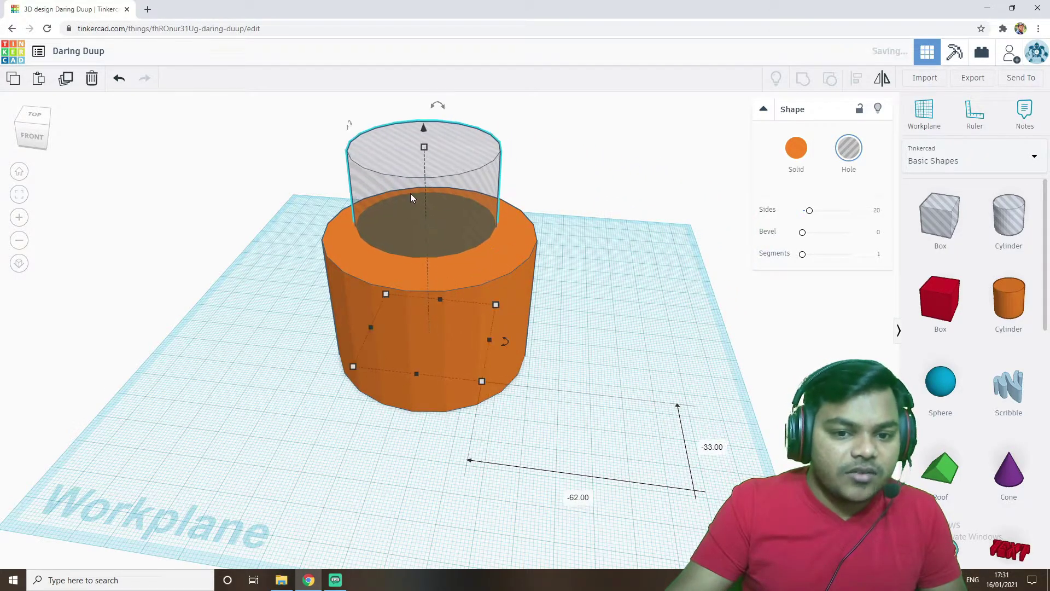
pyautogui.moveTo(587, 298); pyautogui.dragTo(596, 366, button='right')
pyautogui.click(516, 404)
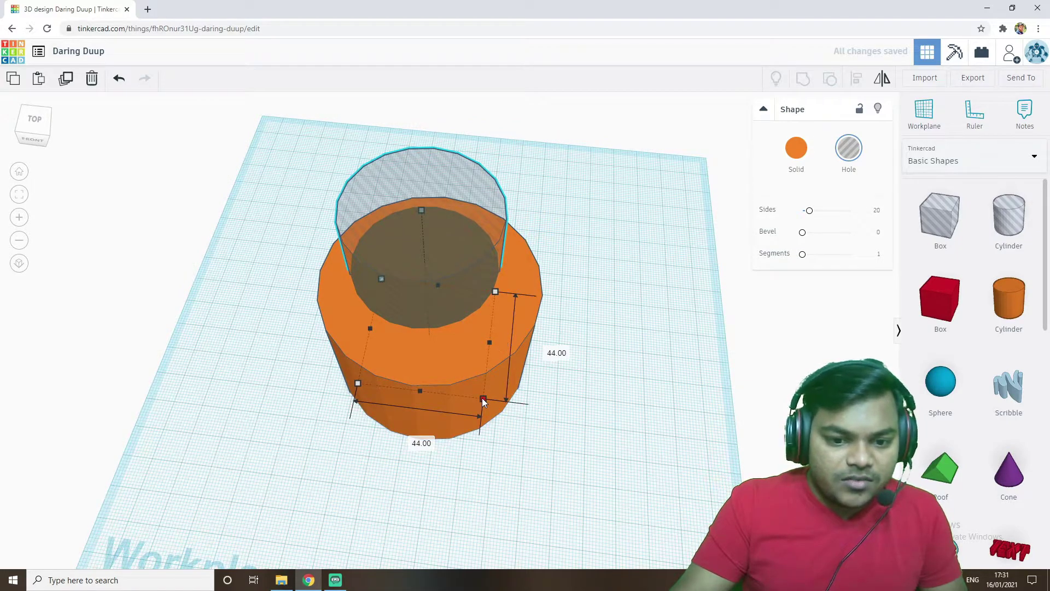
# Widen the hole cylinder to leave a thin orange rim and nudge it until it is centred in the orange cylinder
pyautogui.moveTo(483, 399); pyautogui.dragTo(504, 433)
pyautogui.moveTo(580, 405); pyautogui.dragTo(615, 399, button='right')
pyautogui.moveTo(472, 345); pyautogui.dragTo(462, 350)
pyautogui.press('Left')
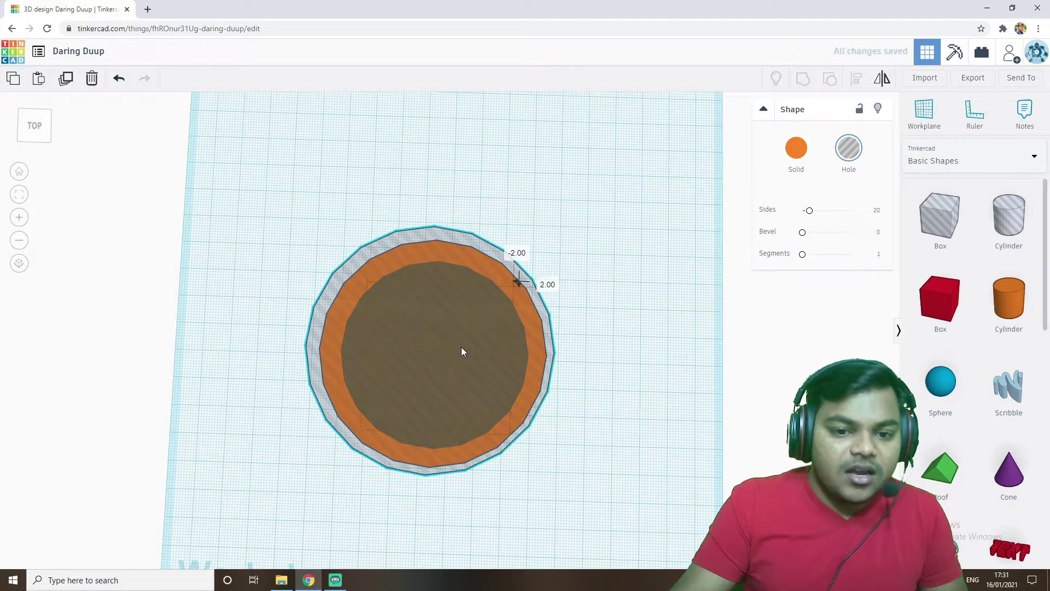
pyautogui.press('Down')
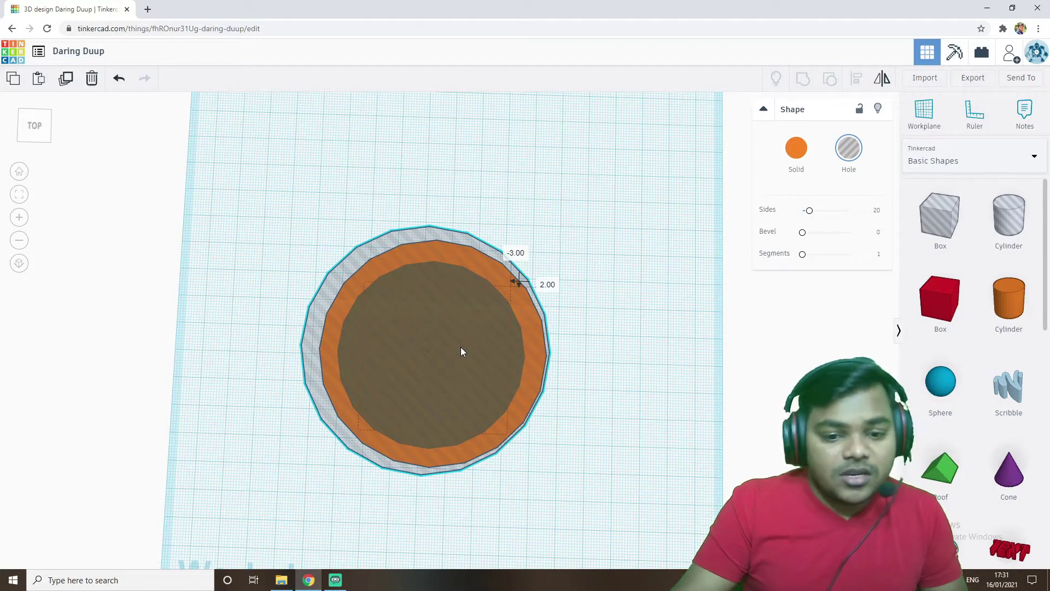
pyautogui.moveTo(652, 395); pyautogui.dragTo(675, 351, button='right')
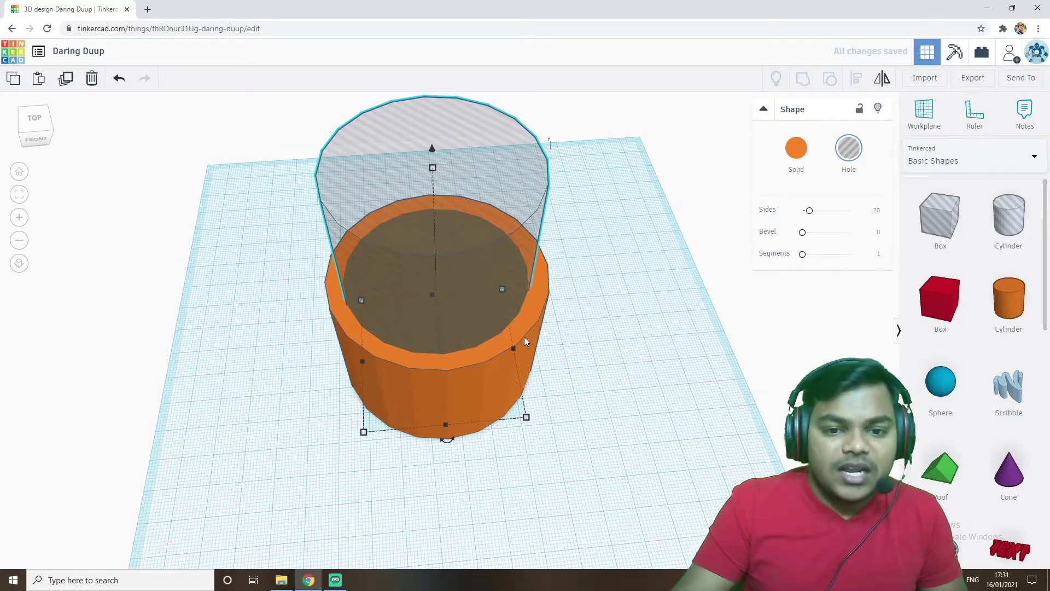
pyautogui.moveTo(428, 318); pyautogui.dragTo(483, 300, button='right')
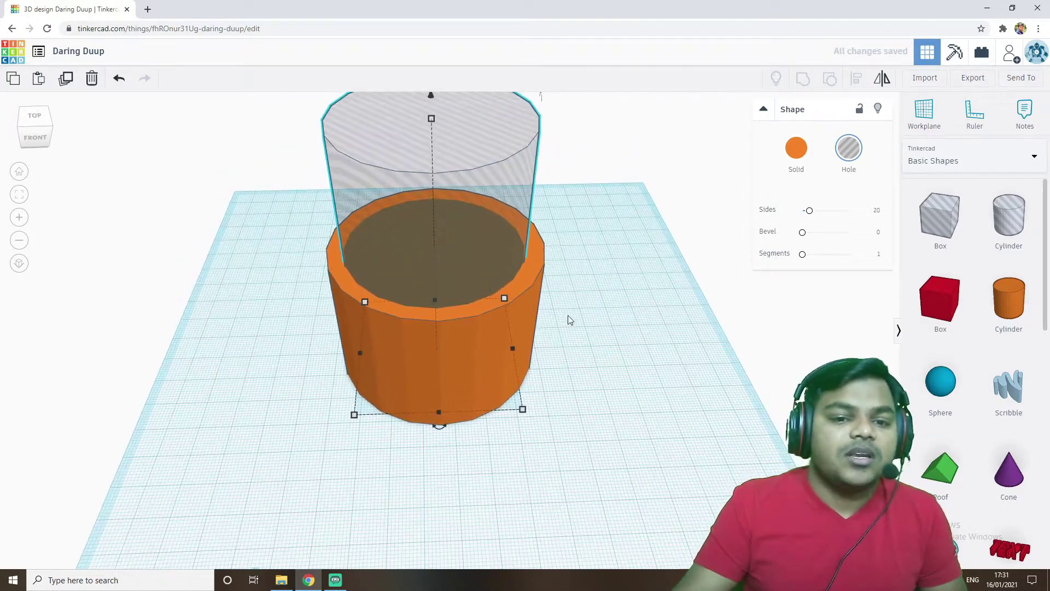
# Reduce the hole cylinder's height so it protrudes only a little above the orange cylinder
pyautogui.scroll(-5, 572, 301)
pyautogui.moveTo(442, 190); pyautogui.dragTo(444, 229)
pyautogui.scroll(2, 465, 326)
pyautogui.moveTo(465, 327); pyautogui.dragTo(552, 385, button='right')
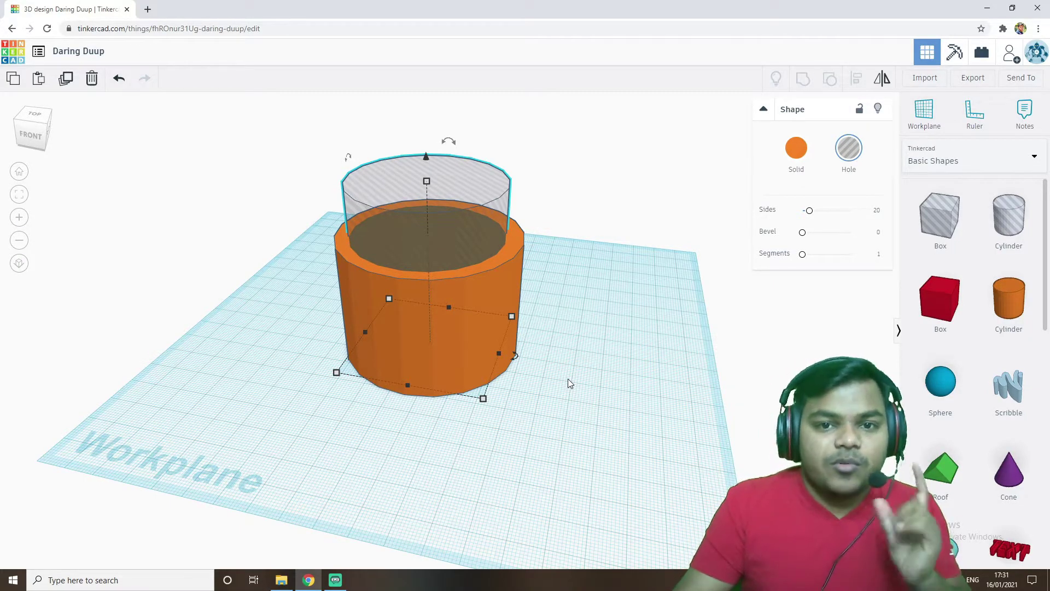
# Try selecting both cylinders by area, one after the other, and with select all, clearing the selection each time
pyautogui.moveTo(610, 479); pyautogui.dragTo(280, 124)
pyautogui.click(616, 268)
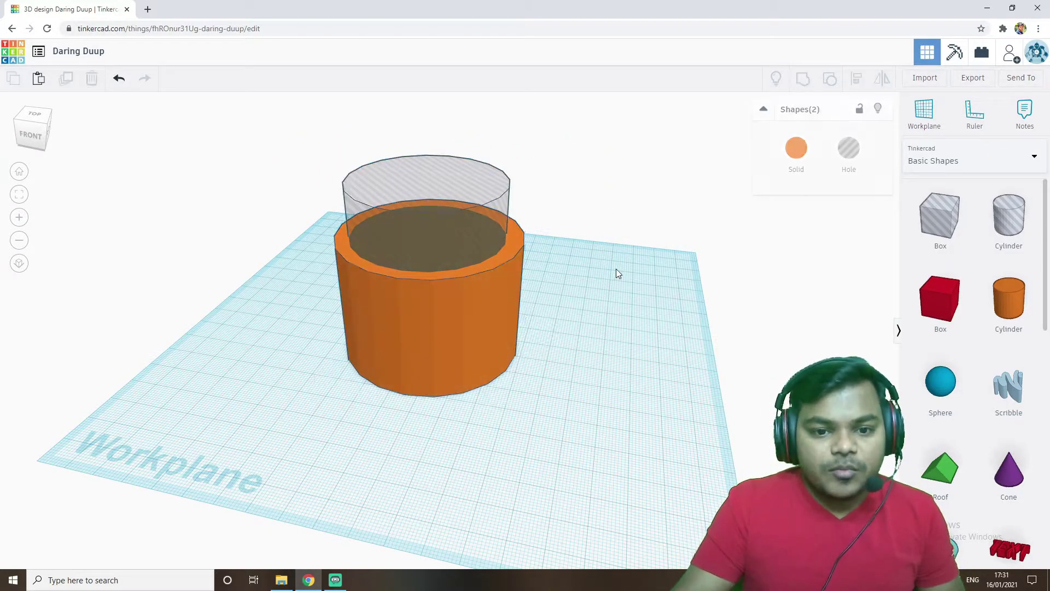
pyautogui.click(429, 342)
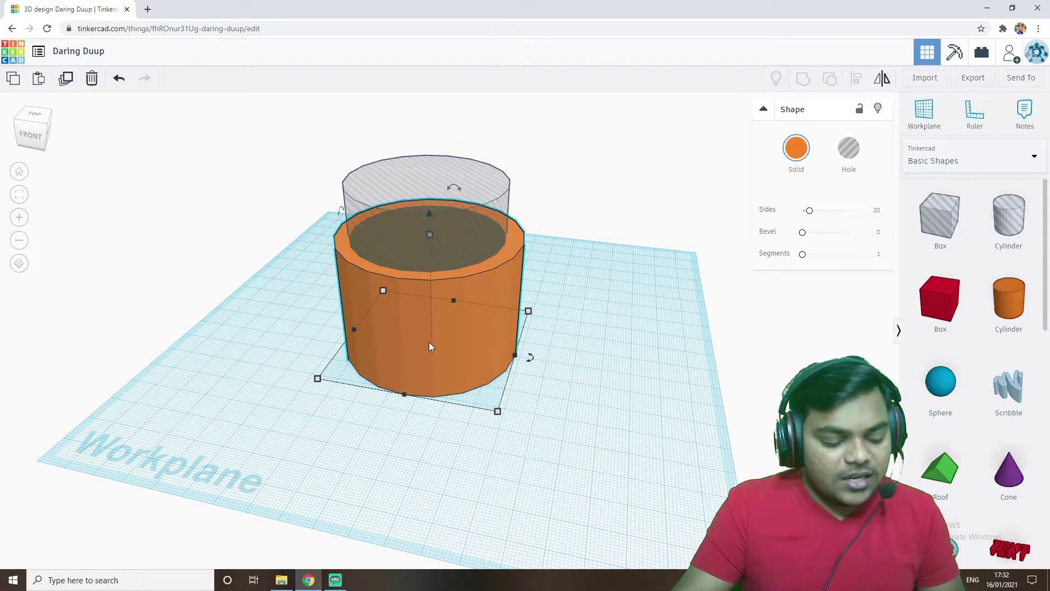
pyautogui.keyDown('shift'); pyautogui.click(428, 178); pyautogui.keyUp('shift')
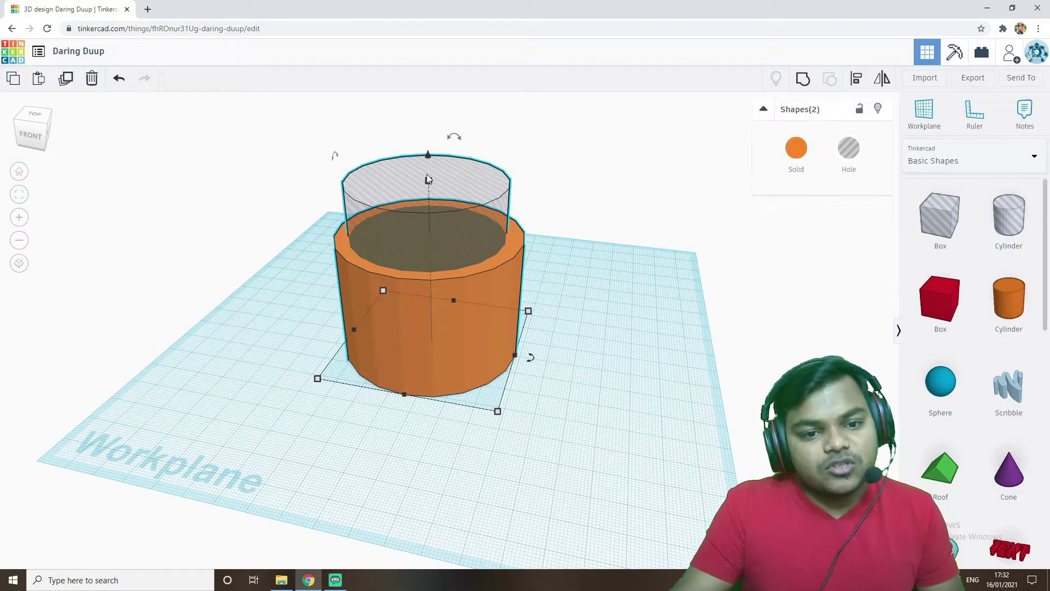
pyautogui.click(621, 318)
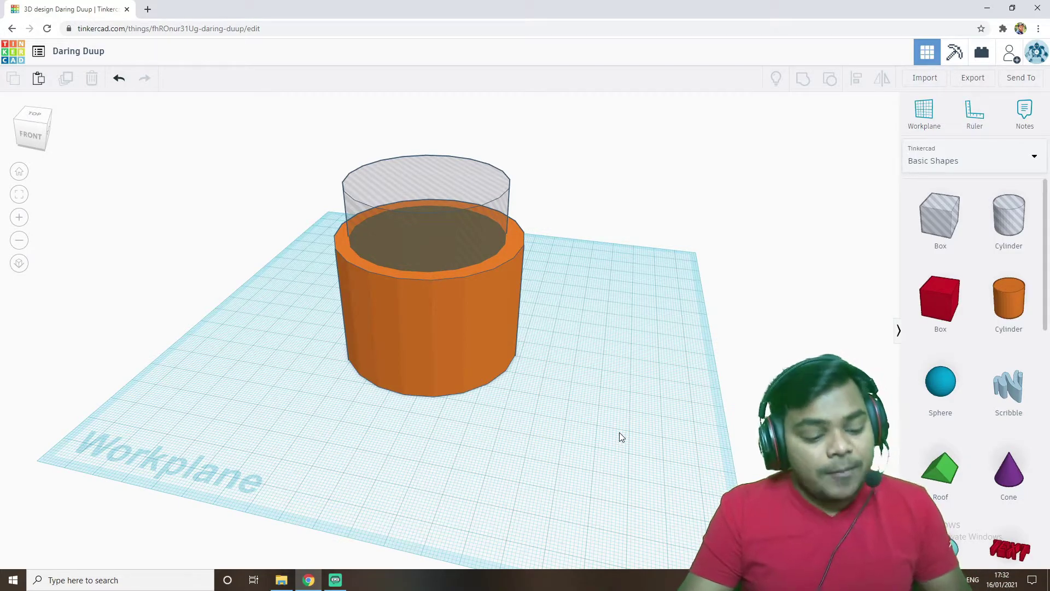
pyautogui.hotkey('ctrl', 'a')
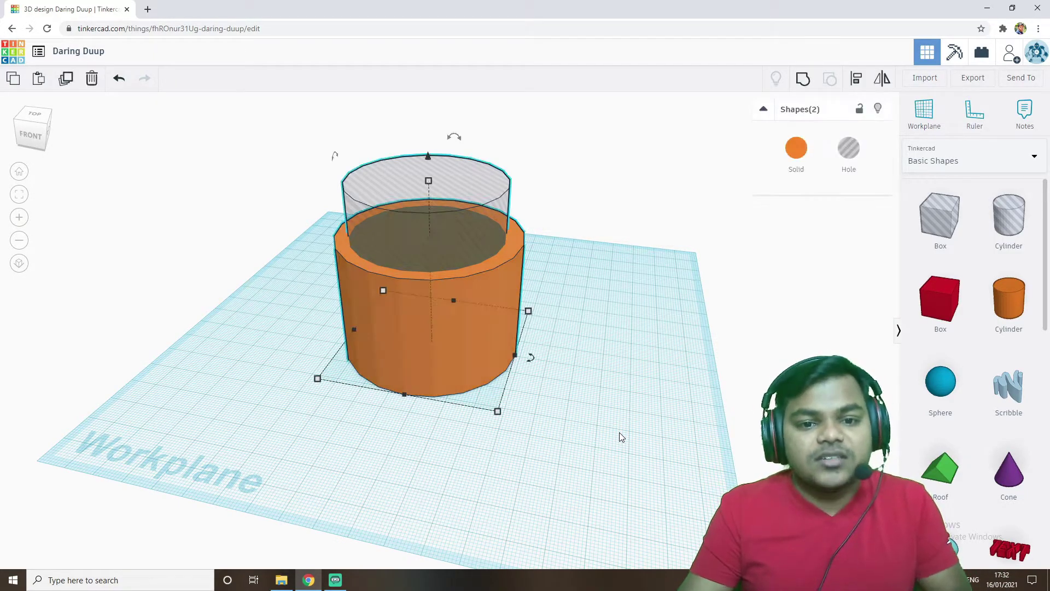
pyautogui.click(616, 432)
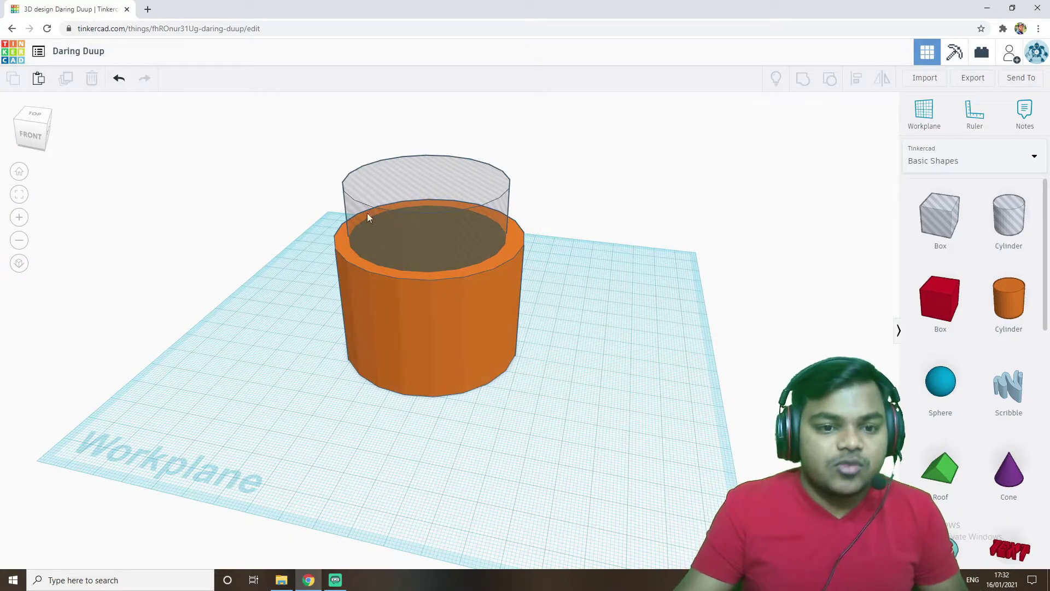
# Select both cylinders and group them to cut the hole through the orange cylinder, and inspect the resulting shape
pyautogui.moveTo(207, 117); pyautogui.dragTo(601, 430)
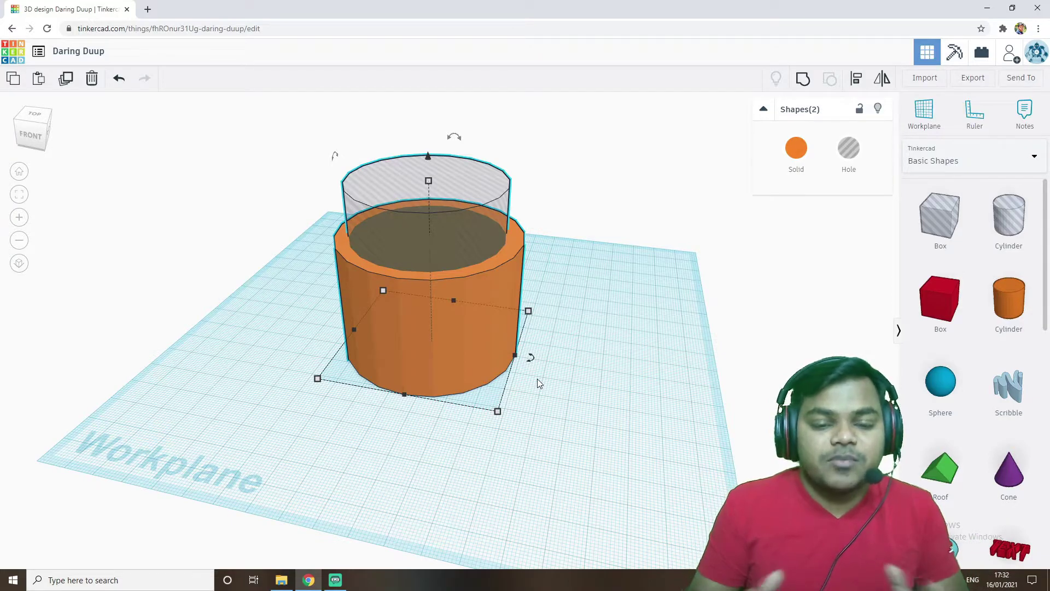
pyautogui.click(803, 80)
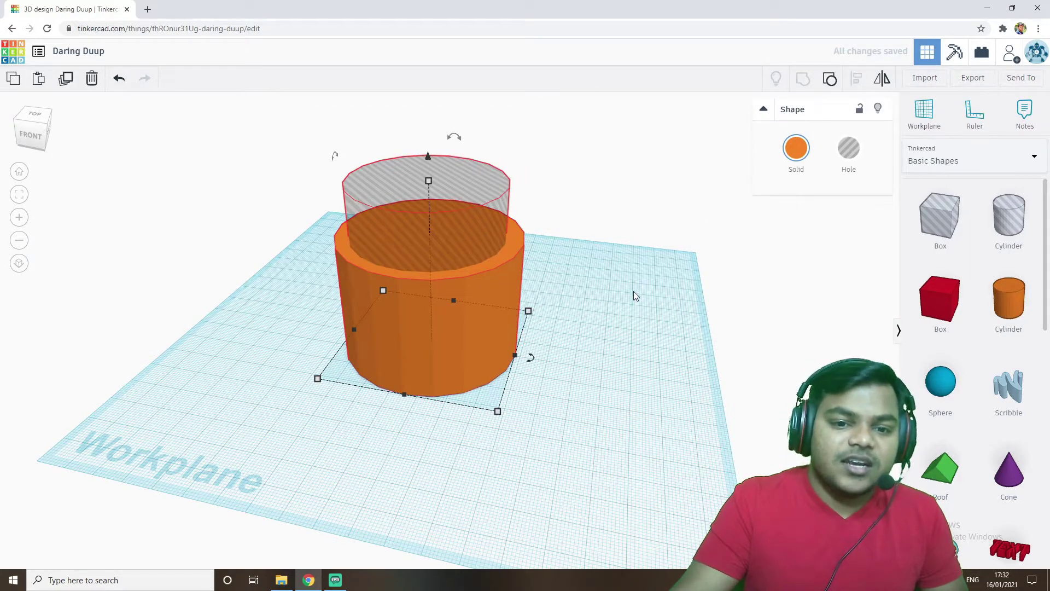
pyautogui.click(624, 318)
pyautogui.moveTo(588, 308); pyautogui.dragTo(594, 384, button='right')
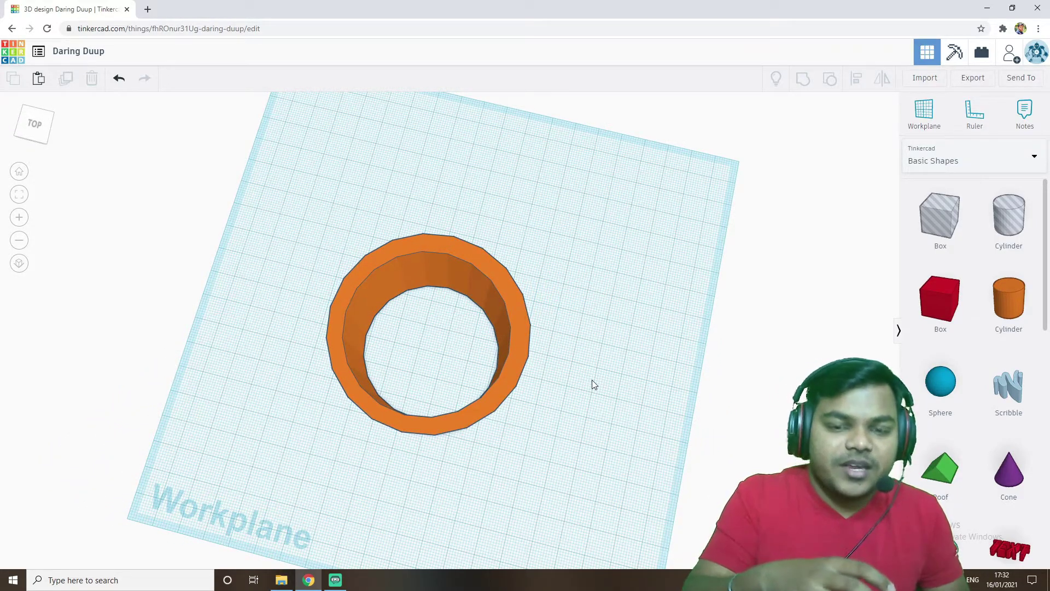
pyautogui.moveTo(586, 381)
pyautogui.mouseDown(button='right')
pyautogui.moveTo(591, 325)
pyautogui.moveTo(563, 301)
pyautogui.moveTo(528, 331)
pyautogui.moveTo(551, 392)
pyautogui.moveTo(570, 377)
pyautogui.mouseUp(button='right')
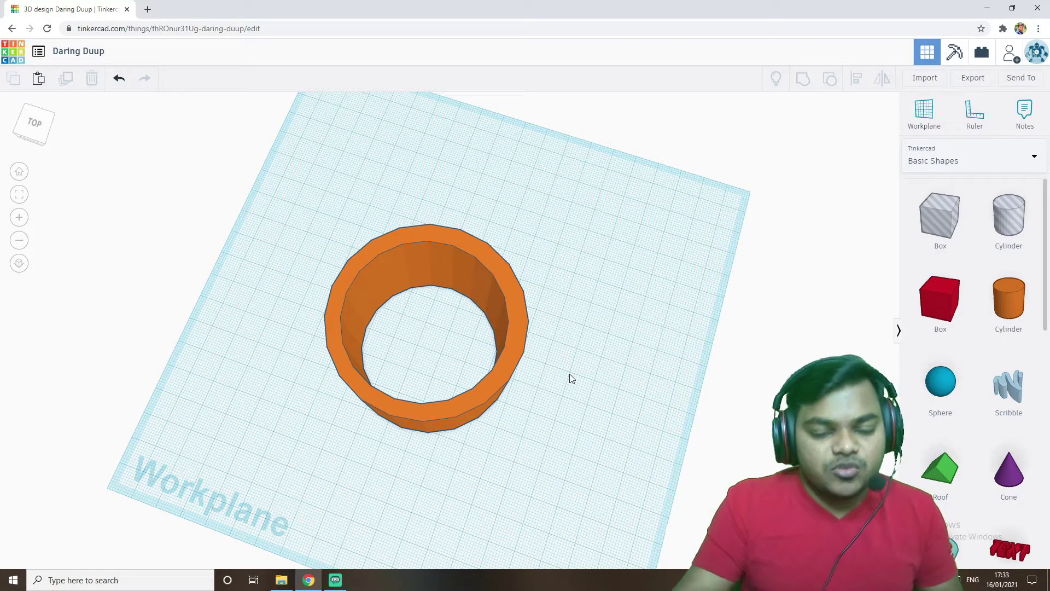
pyautogui.moveTo(563, 401)
pyautogui.mouseDown(button='right')
pyautogui.moveTo(570, 344)
pyautogui.moveTo(543, 381)
pyautogui.moveTo(546, 406)
pyautogui.mouseUp(button='right')
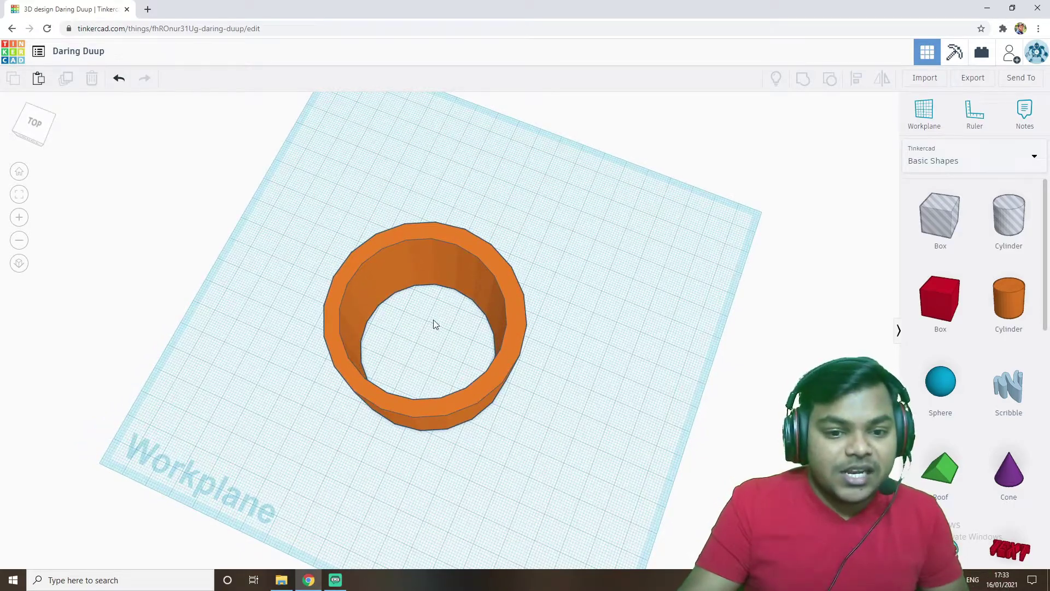
pyautogui.moveTo(436, 401); pyautogui.dragTo(543, 348, button='right')
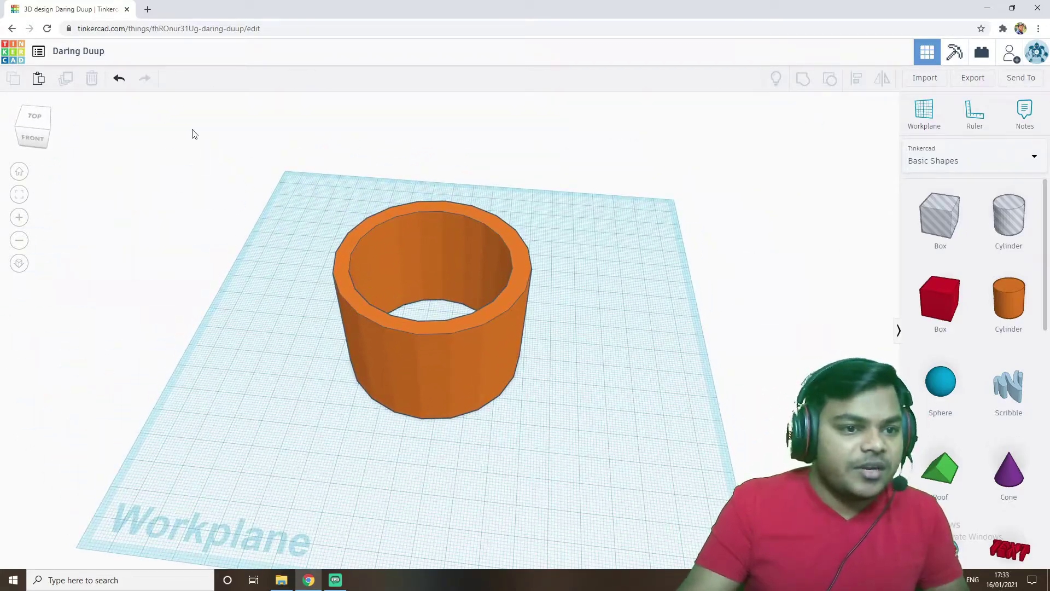
# Undo the grouping of the orange cylinder and the hole cylinder
pyautogui.click(120, 80)
pyautogui.moveTo(491, 362); pyautogui.dragTo(479, 329, button='right')
pyautogui.scroll(-3, 497, 341)
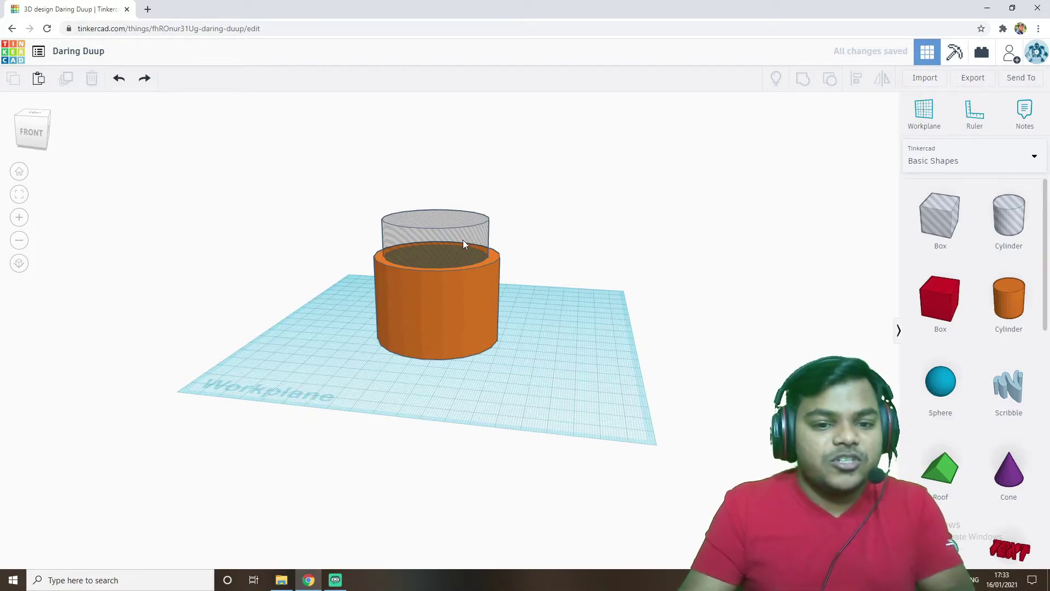
# Lift the hole cylinder slightly off the workplane so it leaves a floor in the orange cylinder, and deselect it
pyautogui.click(436, 247)
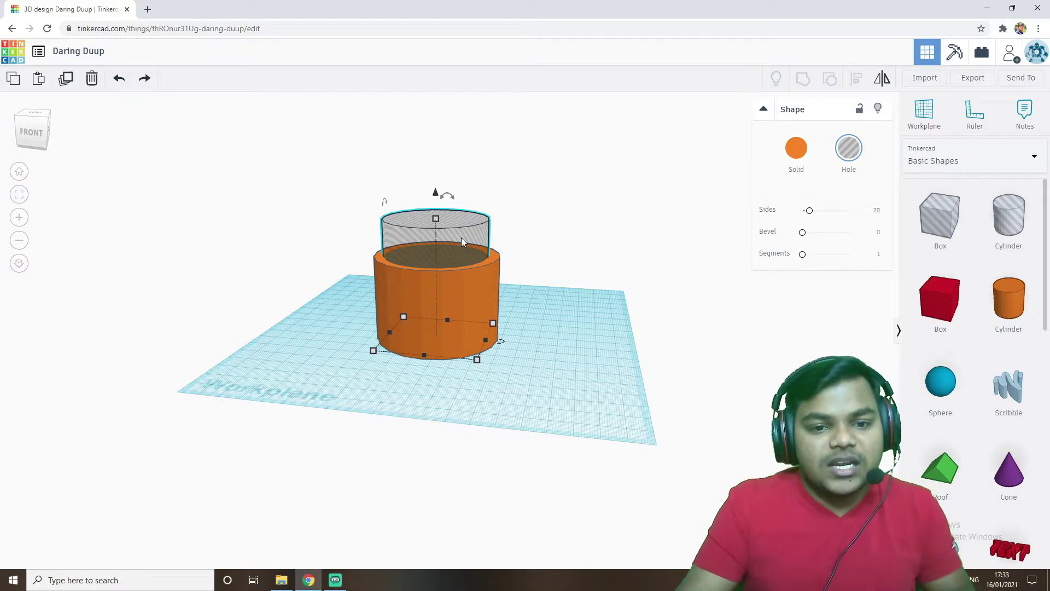
pyautogui.moveTo(549, 263)
pyautogui.mouseDown(button='right')
pyautogui.moveTo(567, 260)
pyautogui.moveTo(560, 255)
pyautogui.mouseUp(button='right')
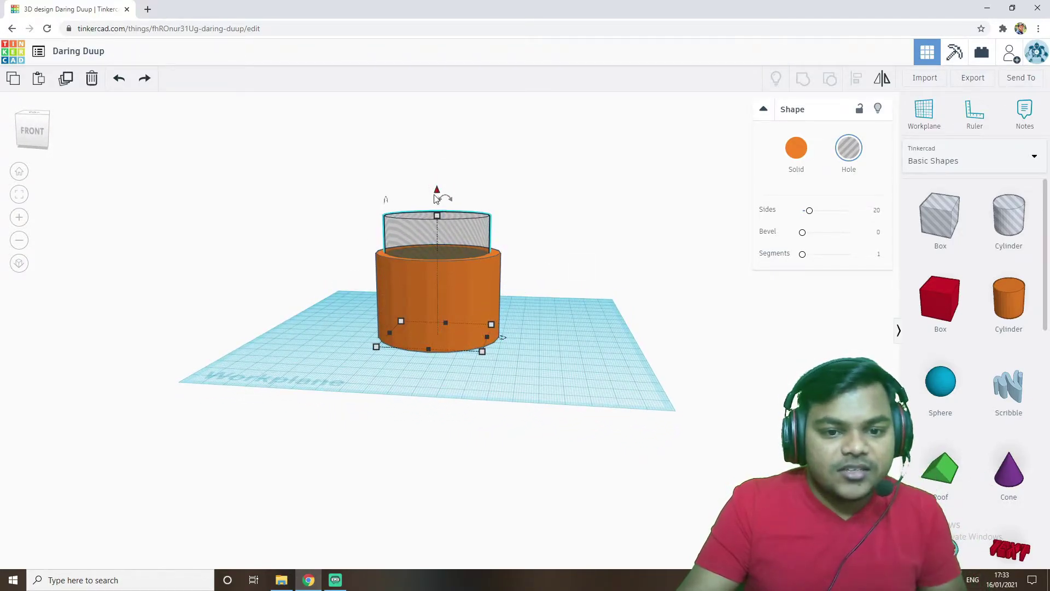
pyautogui.moveTo(439, 195); pyautogui.dragTo(437, 183)
pyautogui.click(527, 259)
pyautogui.moveTo(527, 354); pyautogui.dragTo(313, 205, button='right')
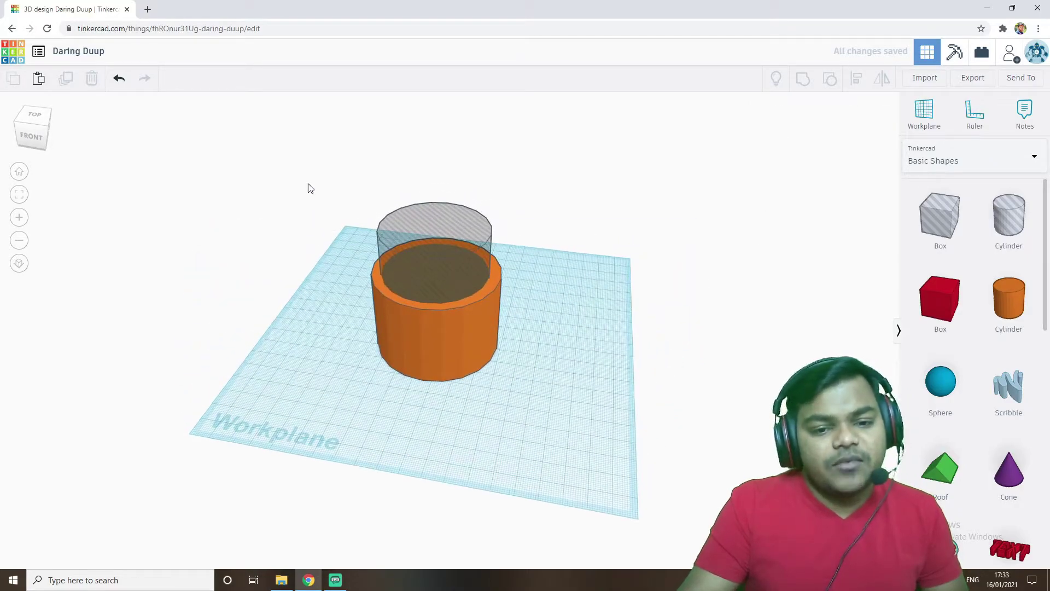
pyautogui.scroll(3, 372, 311)
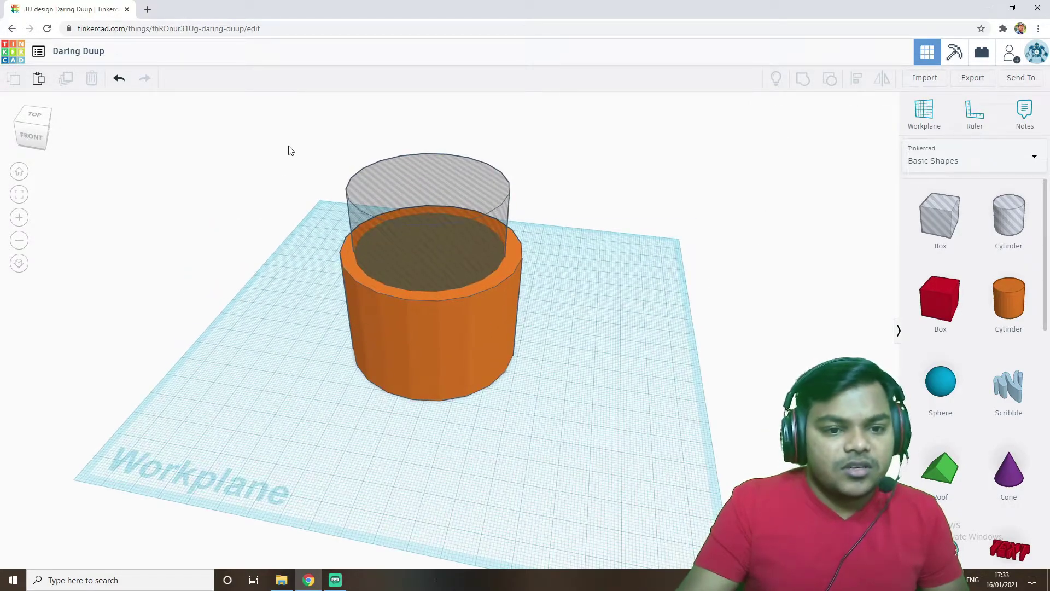
# Select both cylinders and group them to hollow out the orange cylinder above its floor, and inspect the resulting cup
pyautogui.moveTo(281, 149); pyautogui.dragTo(585, 443)
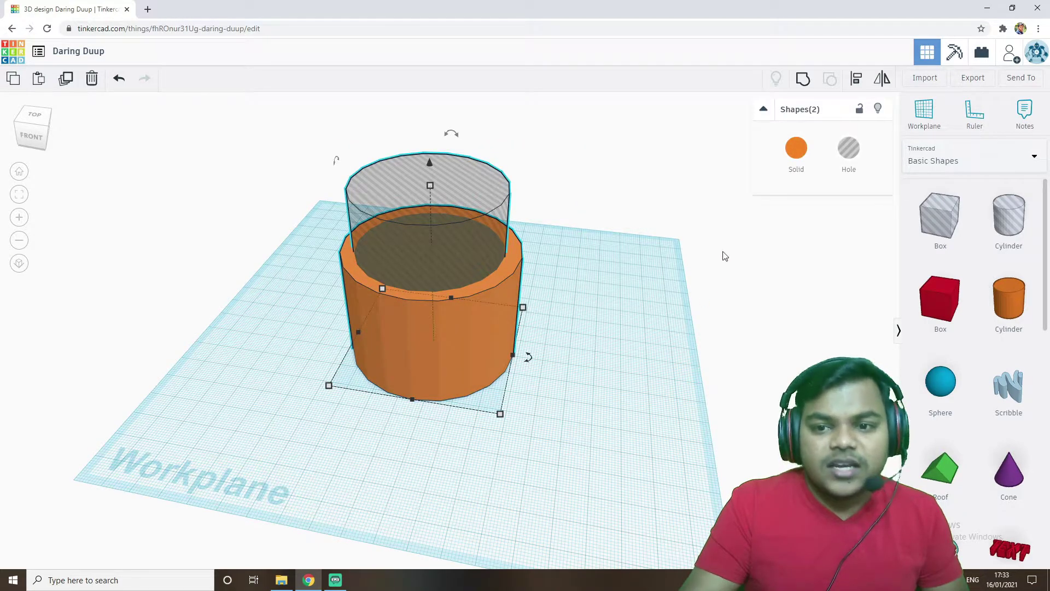
pyautogui.click(805, 86)
pyautogui.click(606, 362)
pyautogui.moveTo(606, 362); pyautogui.dragTo(459, 435, button='right')
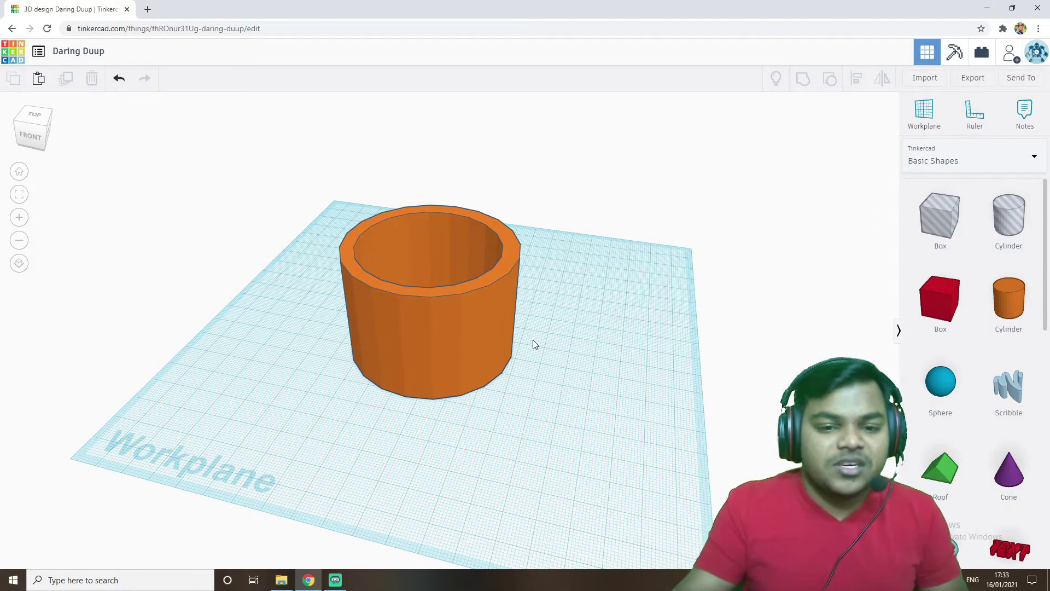
pyautogui.moveTo(534, 343); pyautogui.dragTo(462, 497, button='right')
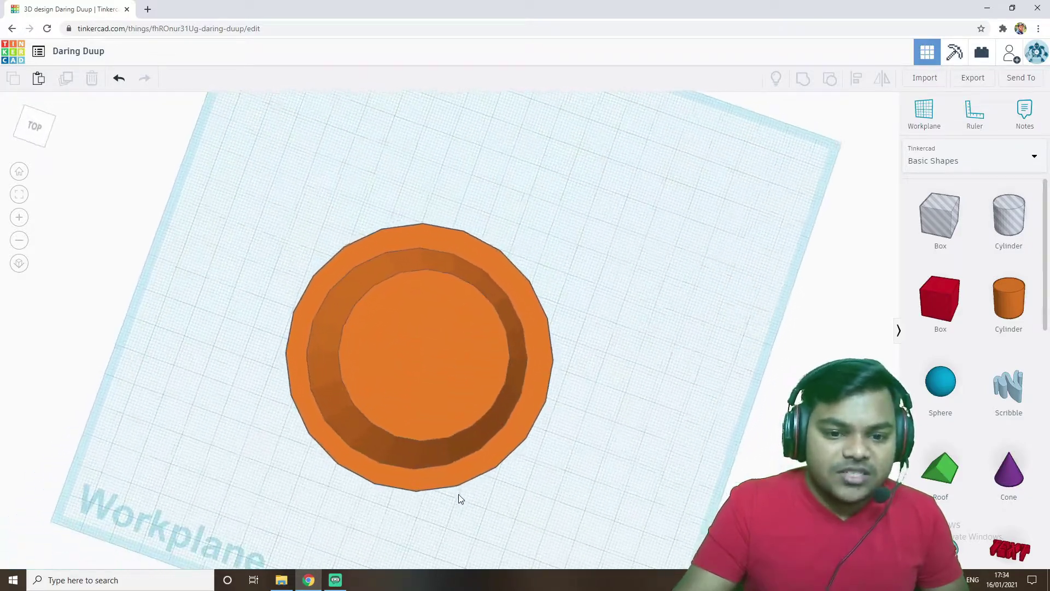
pyautogui.moveTo(542, 356); pyautogui.dragTo(392, 268, button='right')
pyautogui.moveTo(490, 334); pyautogui.dragTo(478, 417, button='right')
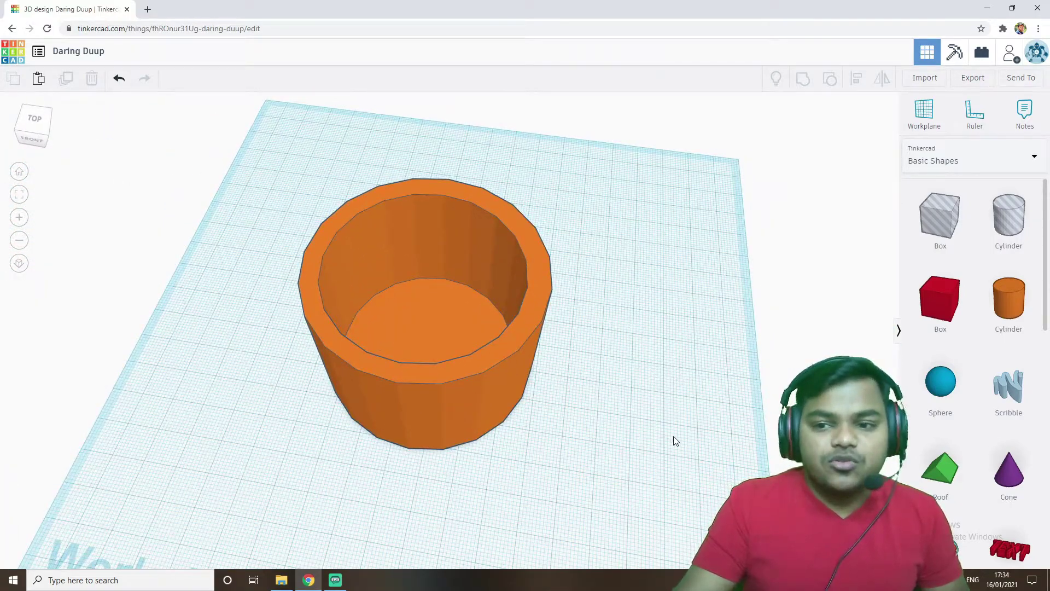
pyautogui.moveTo(621, 443); pyautogui.dragTo(587, 463, button='right')
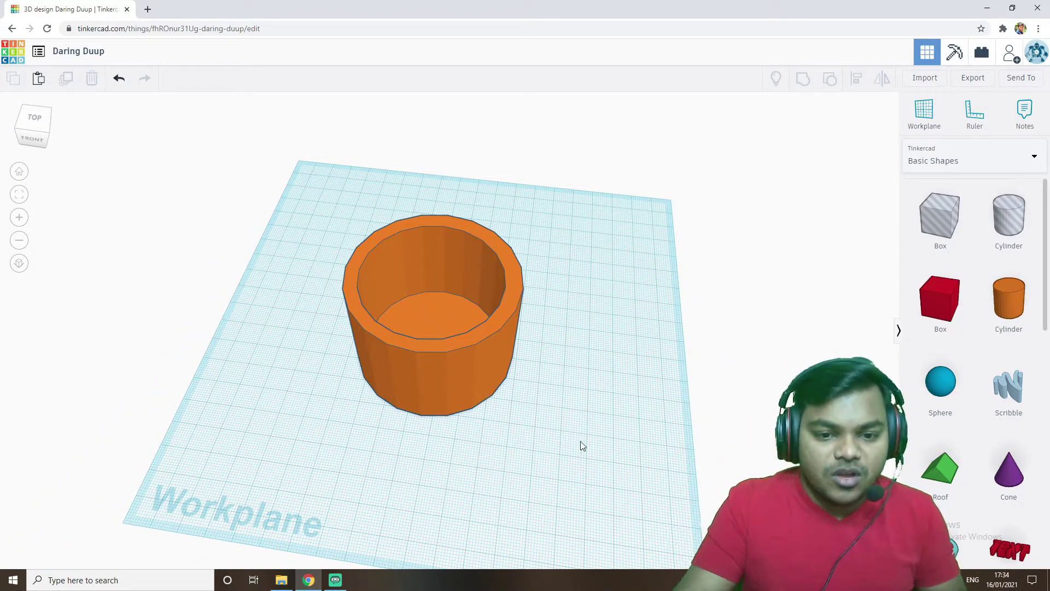
pyautogui.moveTo(457, 343); pyautogui.dragTo(583, 372, button='right')
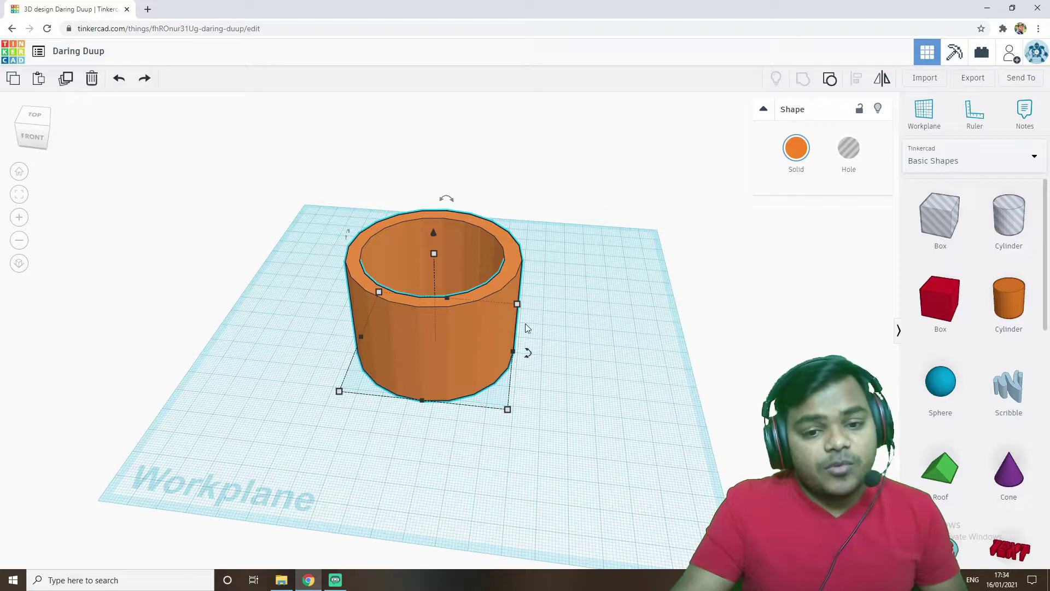
pyautogui.moveTo(522, 332); pyautogui.dragTo(598, 399, button='right')
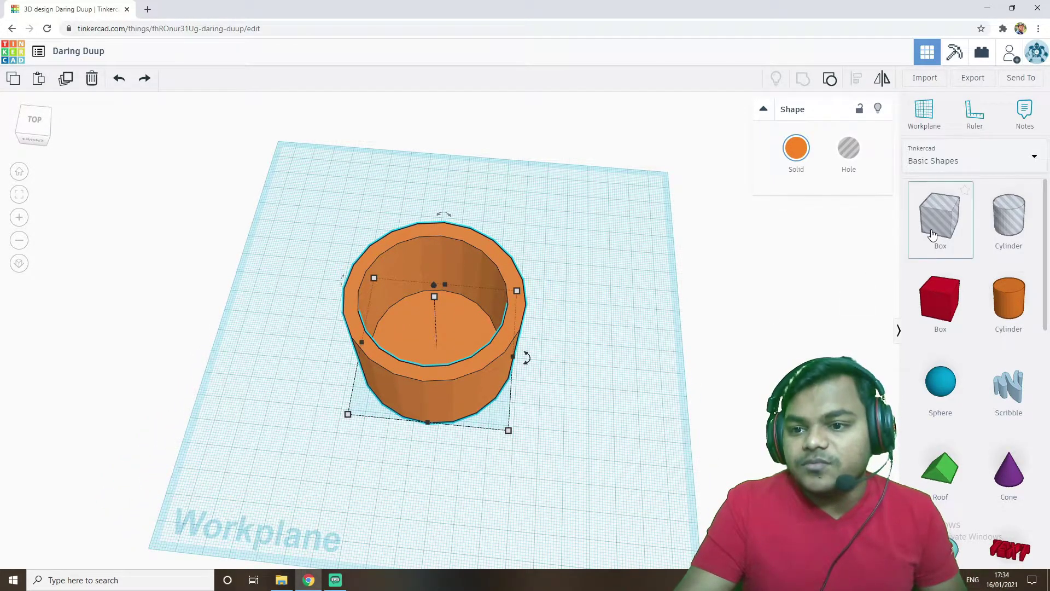
# Place a hole box beside the cup and stretch it until it is deeper and taller than the cup
pyautogui.moveTo(952, 221); pyautogui.dragTo(560, 258)
pyautogui.moveTo(594, 318); pyautogui.dragTo(601, 426)
pyautogui.moveTo(599, 385); pyautogui.dragTo(587, 304, button='right')
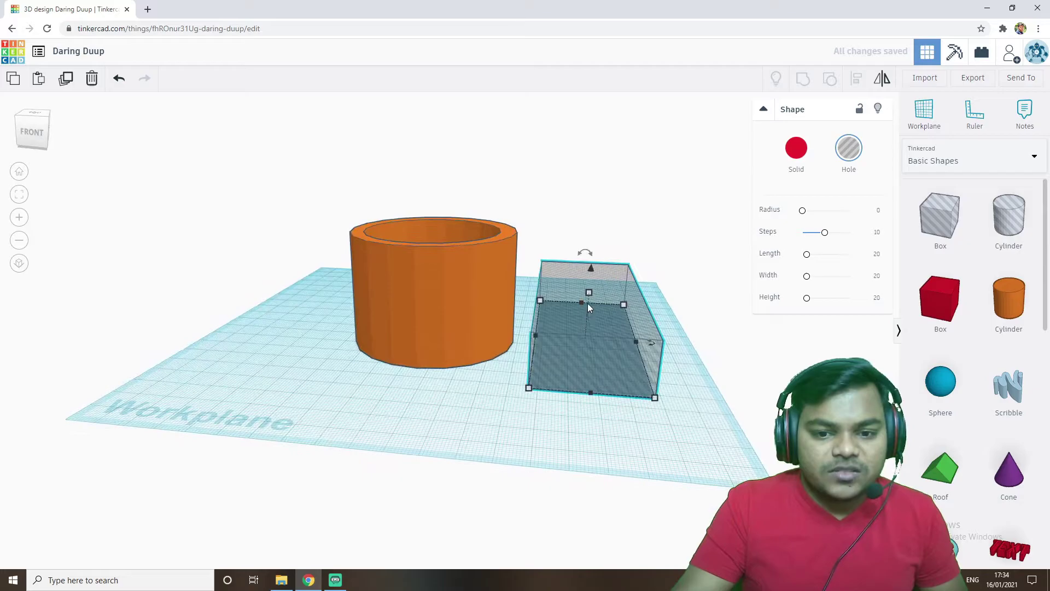
pyautogui.moveTo(586, 251); pyautogui.dragTo(593, 189)
pyautogui.moveTo(691, 346); pyautogui.dragTo(658, 346, button='right')
pyautogui.moveTo(718, 390); pyautogui.dragTo(695, 398, button='right')
# Move the hole box over one half of the cup and group both shapes to cut the cup in half
pyautogui.moveTo(641, 368); pyautogui.dragTo(517, 373)
pyautogui.moveTo(517, 373); pyautogui.dragTo(529, 318, button='right')
pyautogui.moveTo(272, 206); pyautogui.dragTo(625, 422)
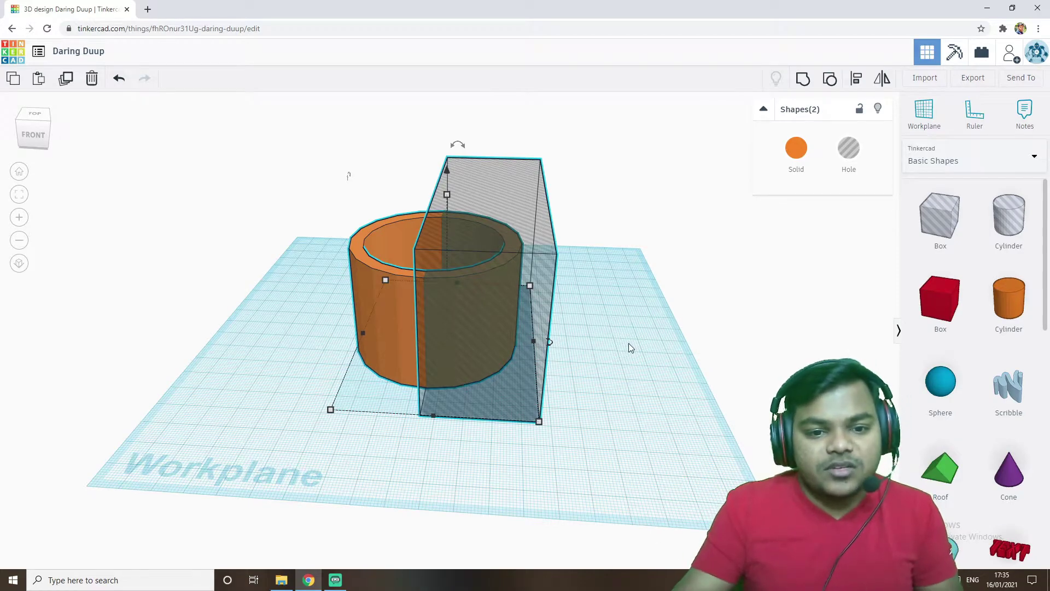
pyautogui.moveTo(629, 343); pyautogui.dragTo(655, 370, button='right')
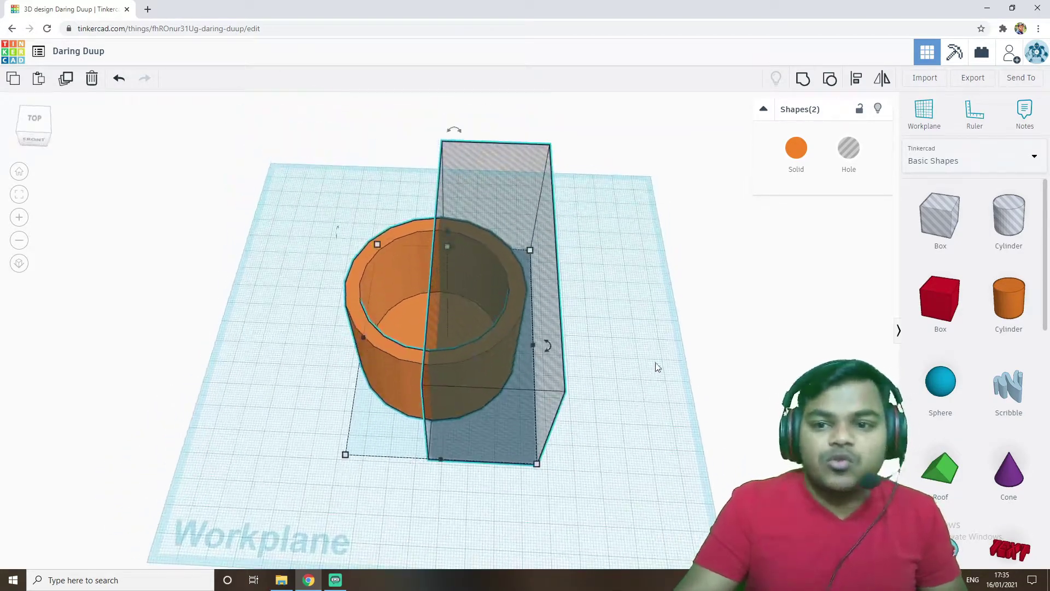
pyautogui.click(801, 81)
pyautogui.click(589, 406)
# Rotate the halved cup so its cut face points down, and lower it onto the workplane
pyautogui.moveTo(589, 405); pyautogui.dragTo(565, 333, button='right')
pyautogui.click(388, 289)
pyautogui.moveTo(411, 204); pyautogui.dragTo(467, 268)
pyautogui.moveTo(563, 364); pyautogui.dragTo(365, 349, button='right')
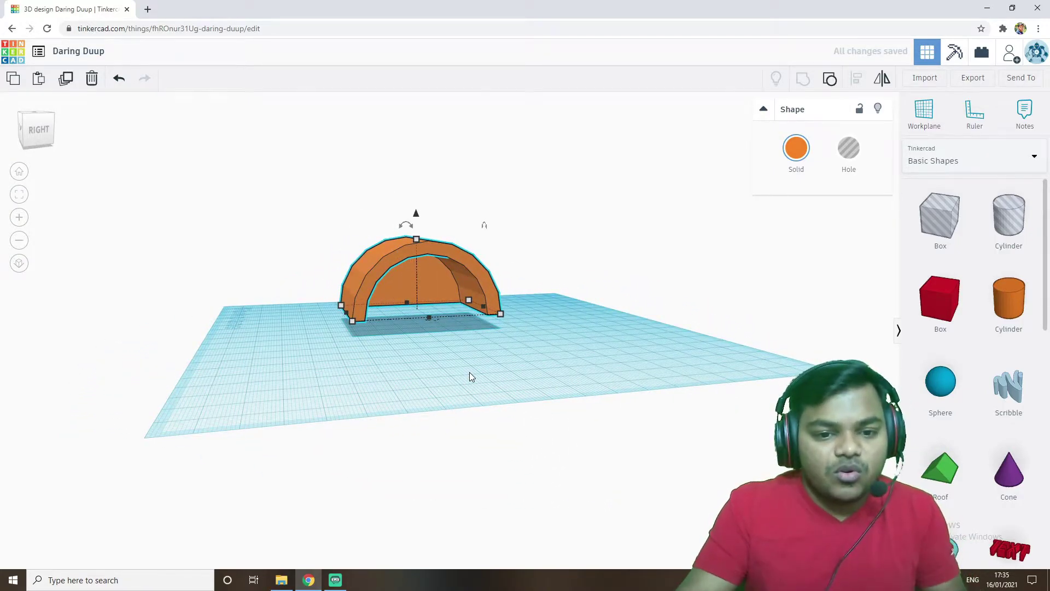
pyautogui.moveTo(415, 215); pyautogui.dragTo(417, 233)
pyautogui.moveTo(394, 402); pyautogui.dragTo(383, 354, button='right')
pyautogui.scroll(5, 383, 355)
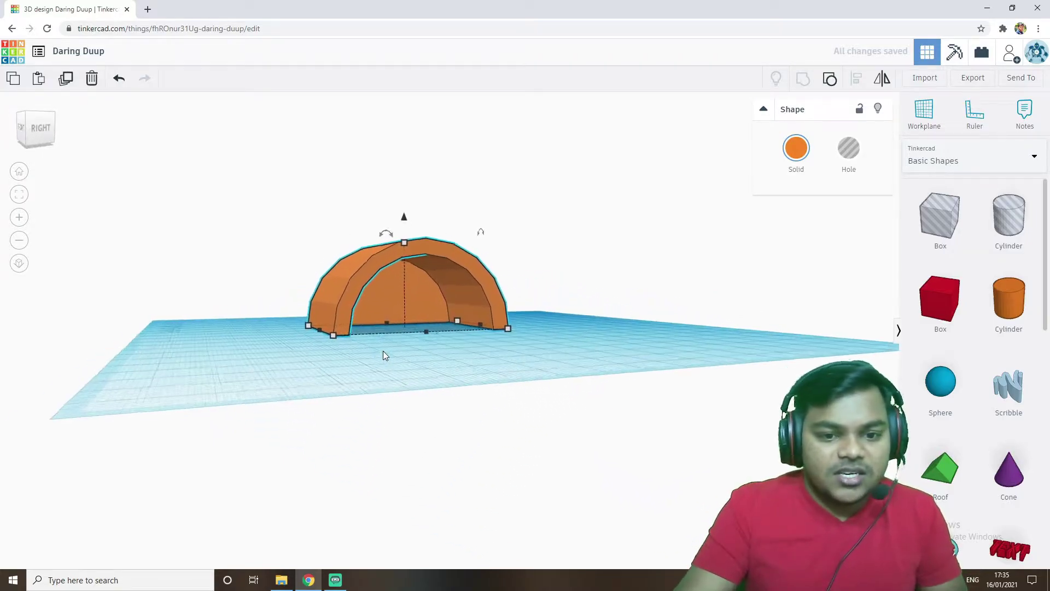
# Delete the halved cup from the workplane
pyautogui.moveTo(514, 387); pyautogui.dragTo(412, 309, button='right')
pyautogui.scroll(-3, 432, 455)
pyautogui.press('Delete')
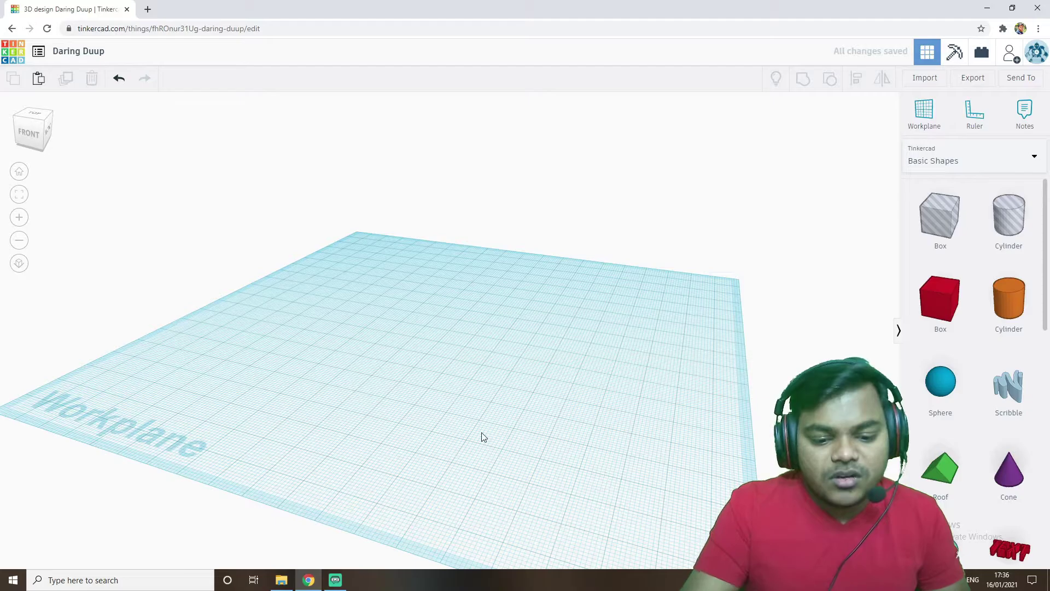
# Place a solid red box on the empty workplane and enlarge it into a long, tall block
pyautogui.moveTo(532, 425); pyautogui.dragTo(592, 427, button='right')
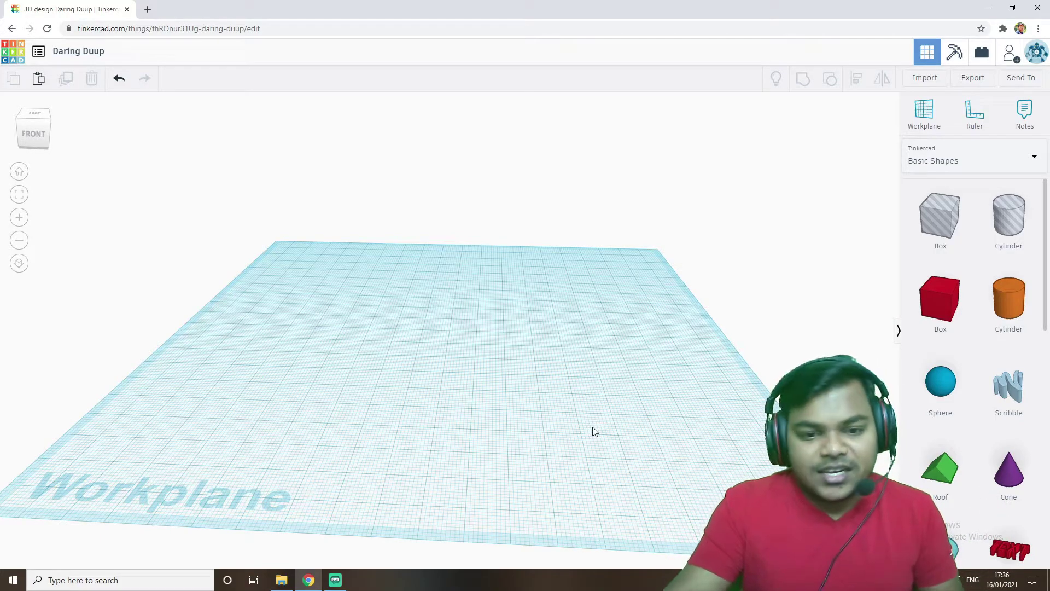
pyautogui.scroll(-2, 544, 396)
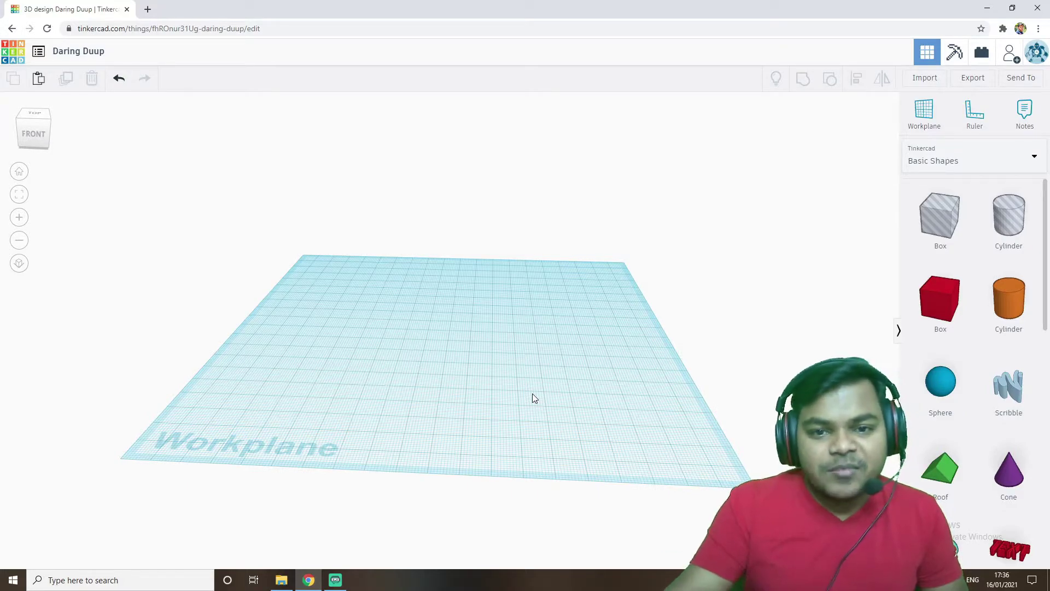
pyautogui.scroll(4, 558, 384)
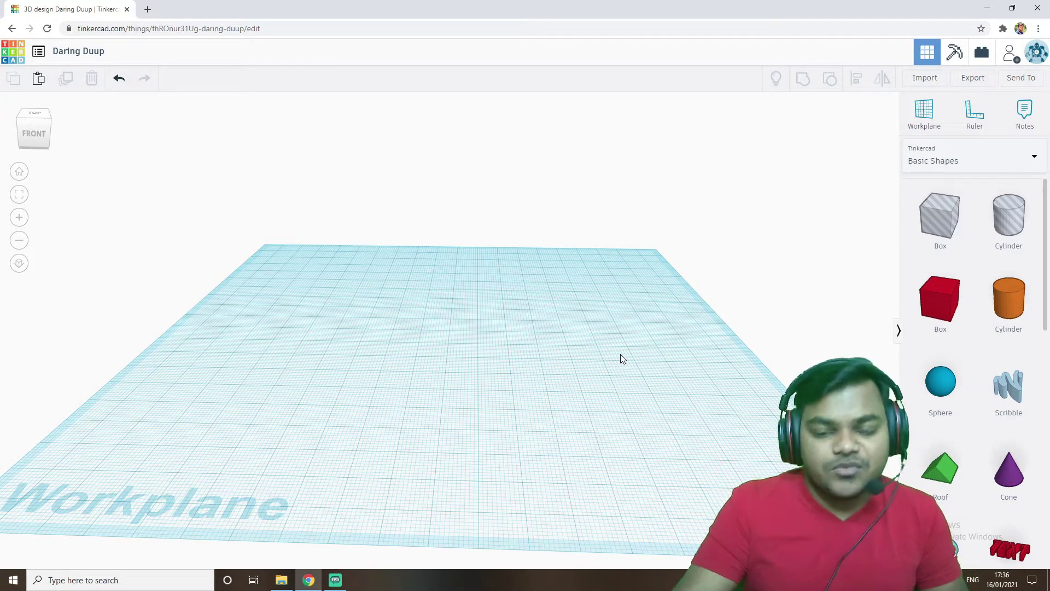
pyautogui.moveTo(680, 394)
pyautogui.mouseDown(button='right')
pyautogui.moveTo(642, 407)
pyautogui.moveTo(680, 378)
pyautogui.mouseUp(button='right')
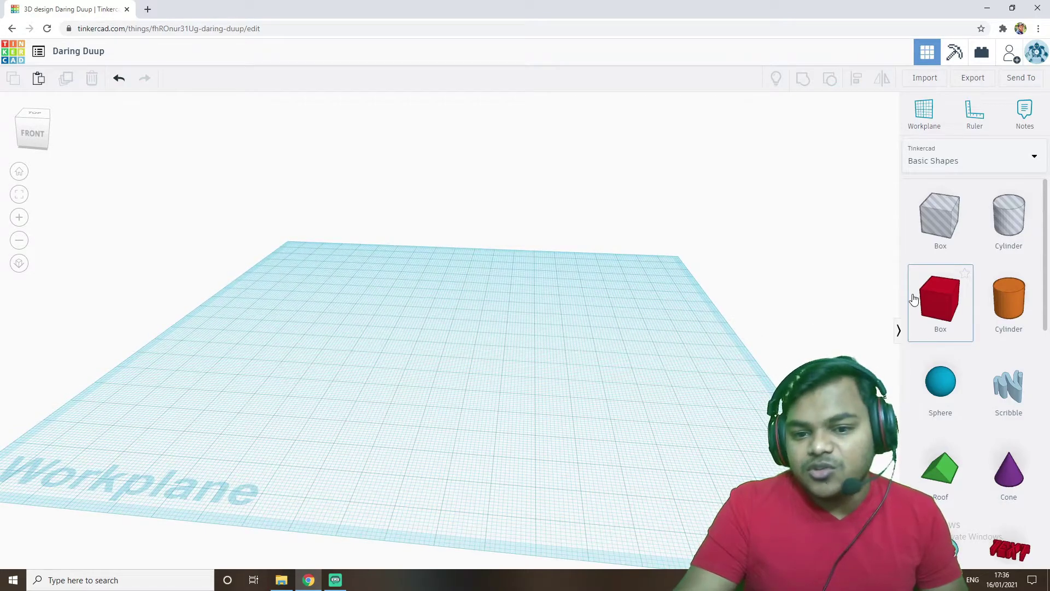
pyautogui.moveTo(941, 302); pyautogui.dragTo(495, 344)
pyautogui.moveTo(495, 350); pyautogui.dragTo(431, 312, button='right')
pyautogui.moveTo(462, 265); pyautogui.dragTo(469, 228)
pyautogui.moveTo(439, 378); pyautogui.dragTo(411, 395, button='right')
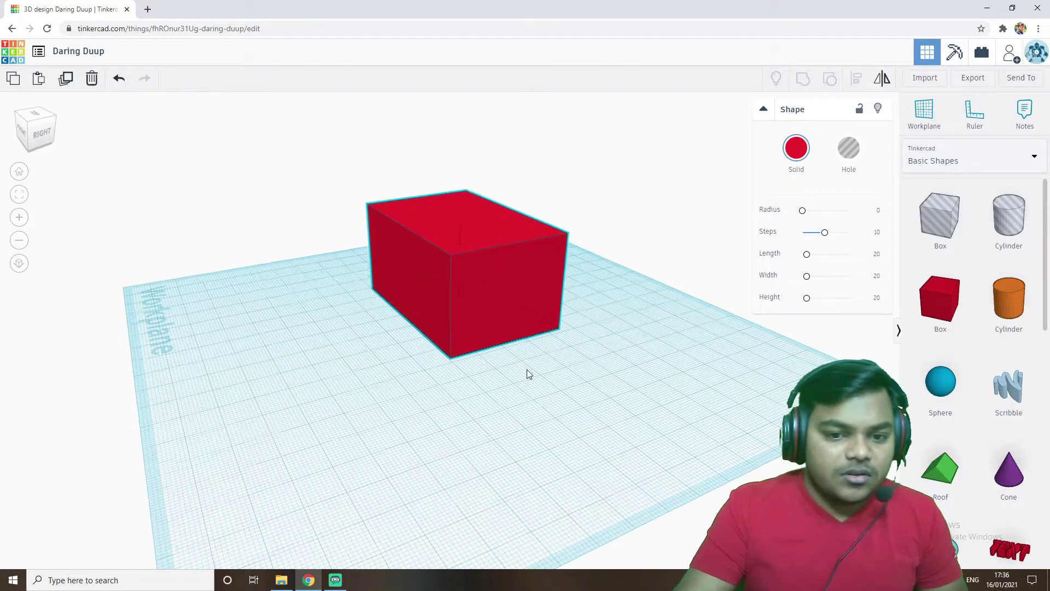
pyautogui.moveTo(527, 370); pyautogui.dragTo(560, 371, button='right')
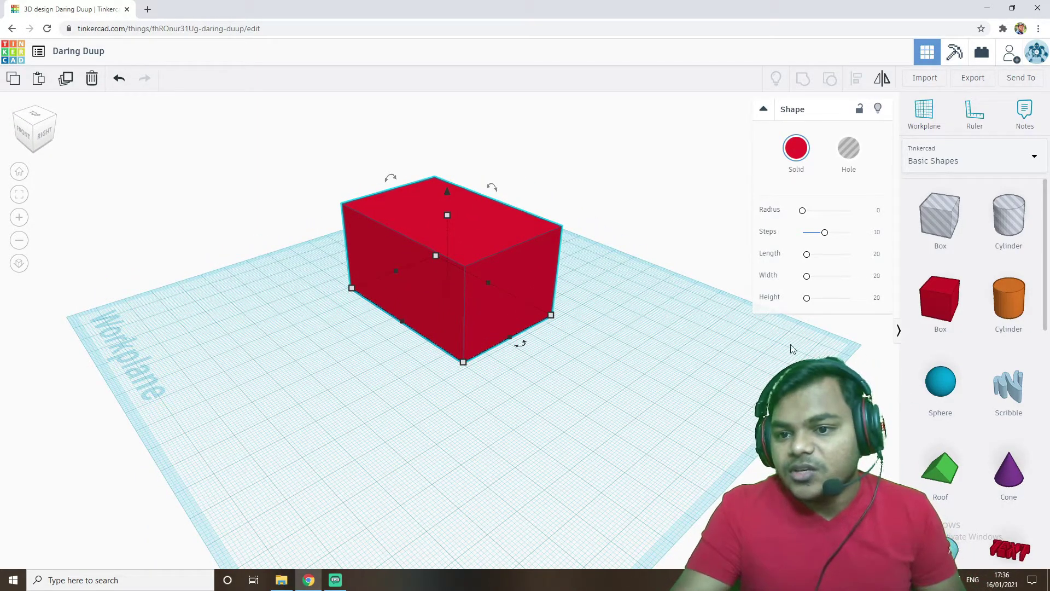
# Place a green roof shape on the workplane beside the red box and enlarge its base
pyautogui.scroll(-5, 978, 320)
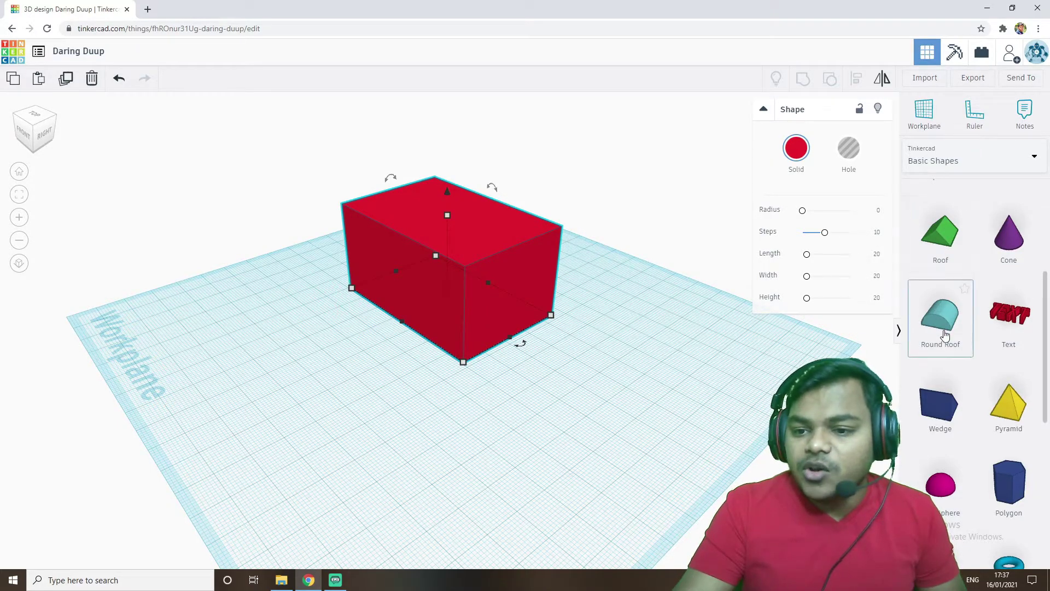
pyautogui.moveTo(947, 241); pyautogui.dragTo(351, 382)
pyautogui.moveTo(353, 389); pyautogui.dragTo(365, 482, button='right')
pyautogui.moveTo(337, 428); pyautogui.dragTo(357, 374)
pyautogui.moveTo(399, 412); pyautogui.dragTo(402, 419)
pyautogui.moveTo(402, 419); pyautogui.dragTo(404, 441, button='right')
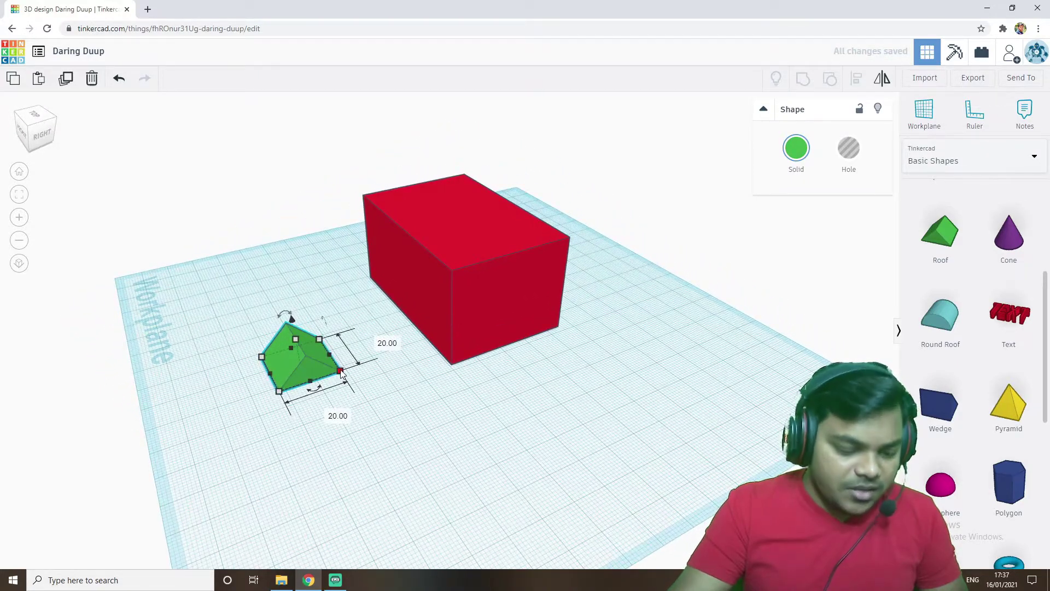
pyautogui.moveTo(341, 372); pyautogui.dragTo(421, 387)
pyautogui.moveTo(446, 423); pyautogui.dragTo(534, 417, button='right')
# Raise the green roof to 38 mm above the workplane and move it over the red box
pyautogui.moveTo(388, 306); pyautogui.dragTo(407, 158)
pyautogui.moveTo(573, 358); pyautogui.dragTo(389, 336, button='right')
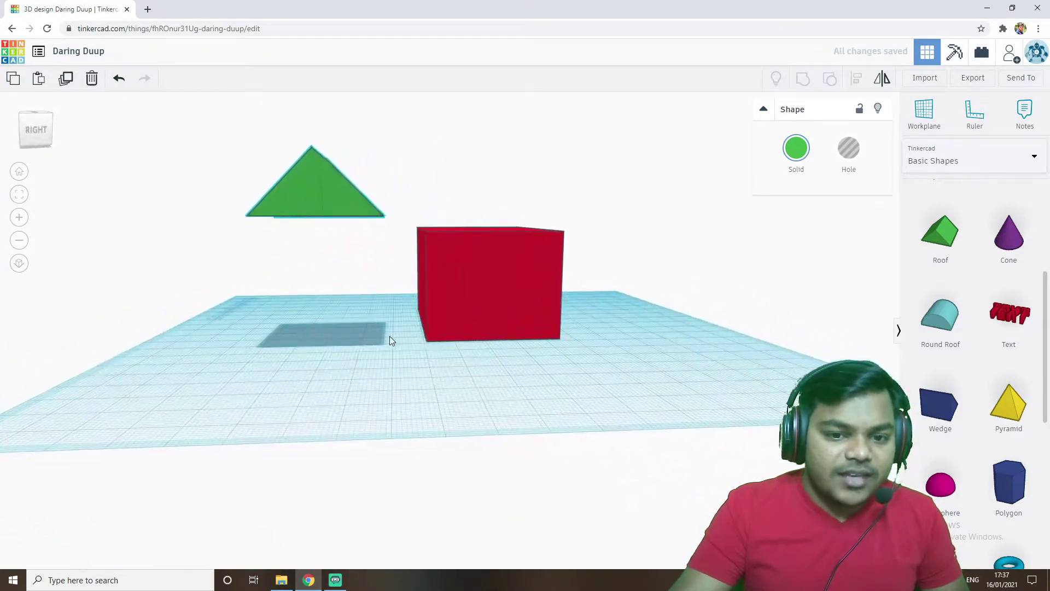
pyautogui.moveTo(320, 130)
pyautogui.mouseDown()
pyautogui.moveTo(319, 157)
pyautogui.moveTo(320, 137)
pyautogui.moveTo(323, 147)
pyautogui.mouseUp()
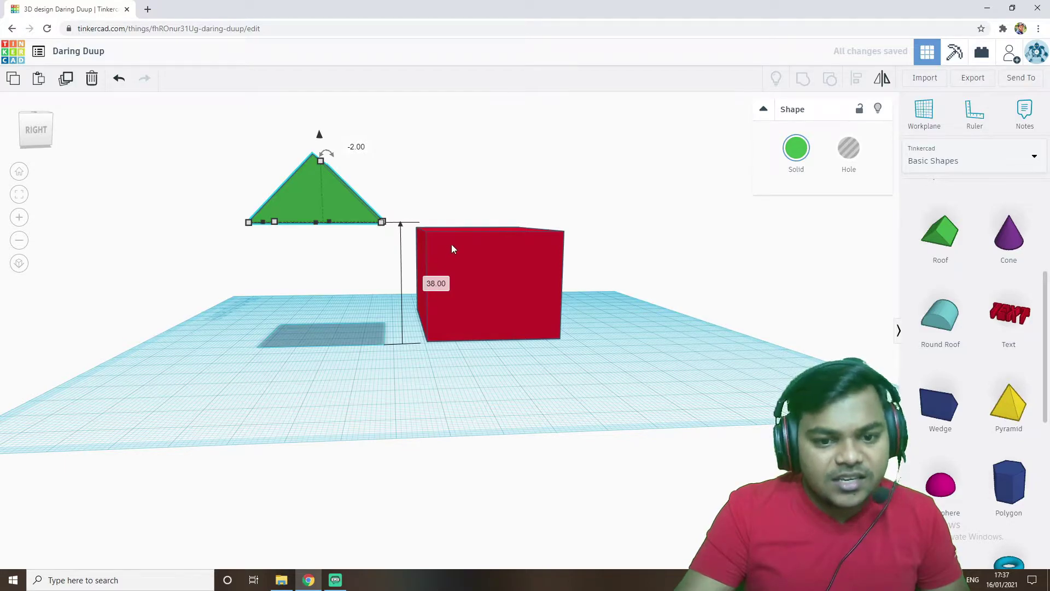
pyautogui.moveTo(441, 403); pyautogui.dragTo(441, 478, button='right')
pyautogui.moveTo(343, 349); pyautogui.dragTo(527, 271)
# Lower the green roof to 35 mm above the workplane so that it rests on top of the red box
pyautogui.moveTo(300, 387); pyautogui.dragTo(455, 348, button='right')
pyautogui.scroll(2, 390, 280)
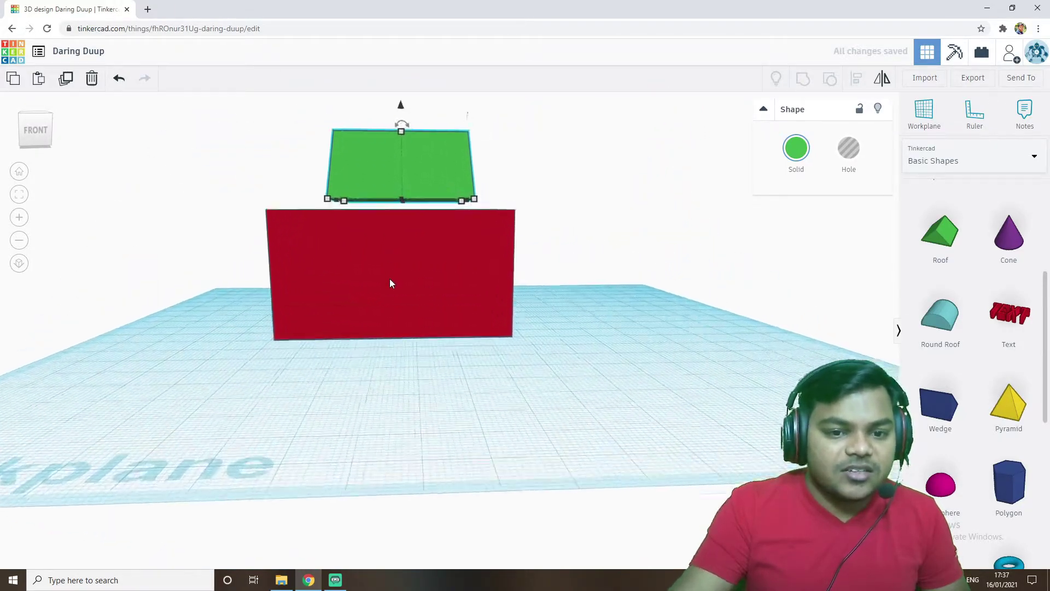
pyautogui.scroll(3, 391, 283)
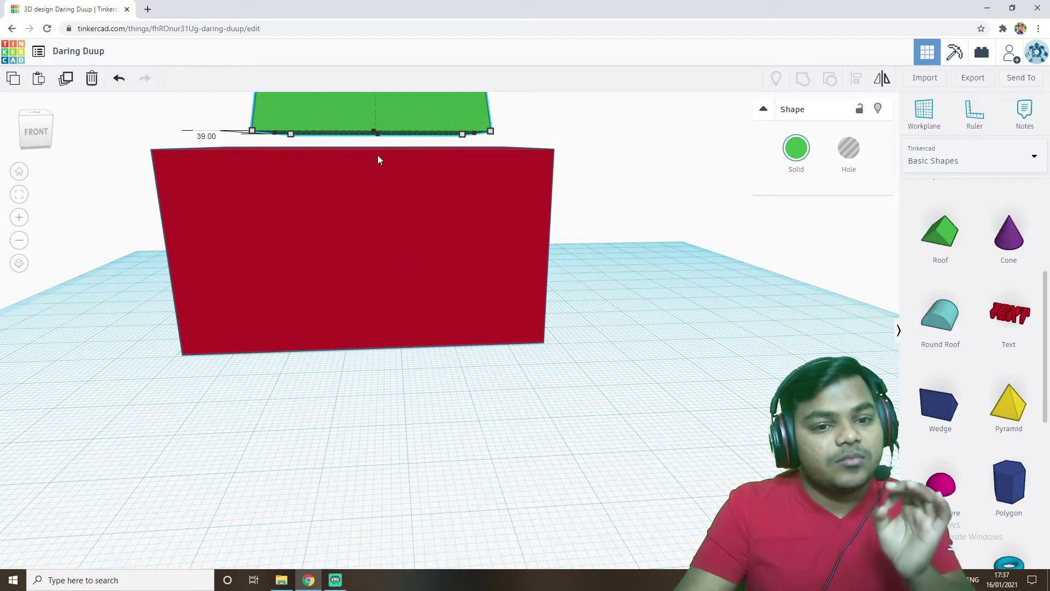
pyautogui.moveTo(347, 235)
pyautogui.mouseDown(button='right')
pyautogui.moveTo(367, 246)
pyautogui.moveTo(356, 236)
pyautogui.mouseUp(button='right')
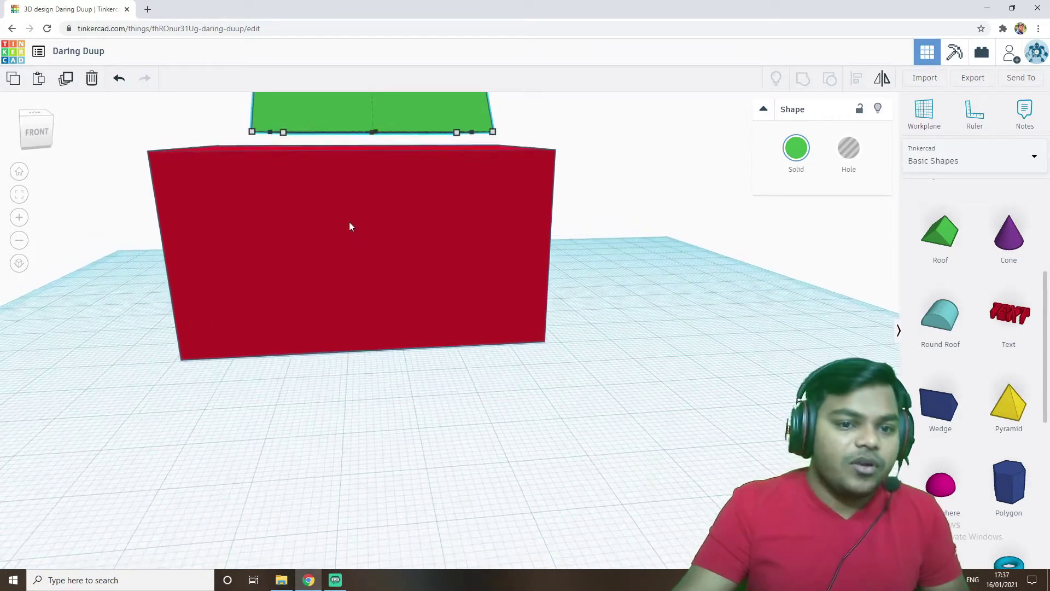
pyautogui.scroll(-5, 391, 202)
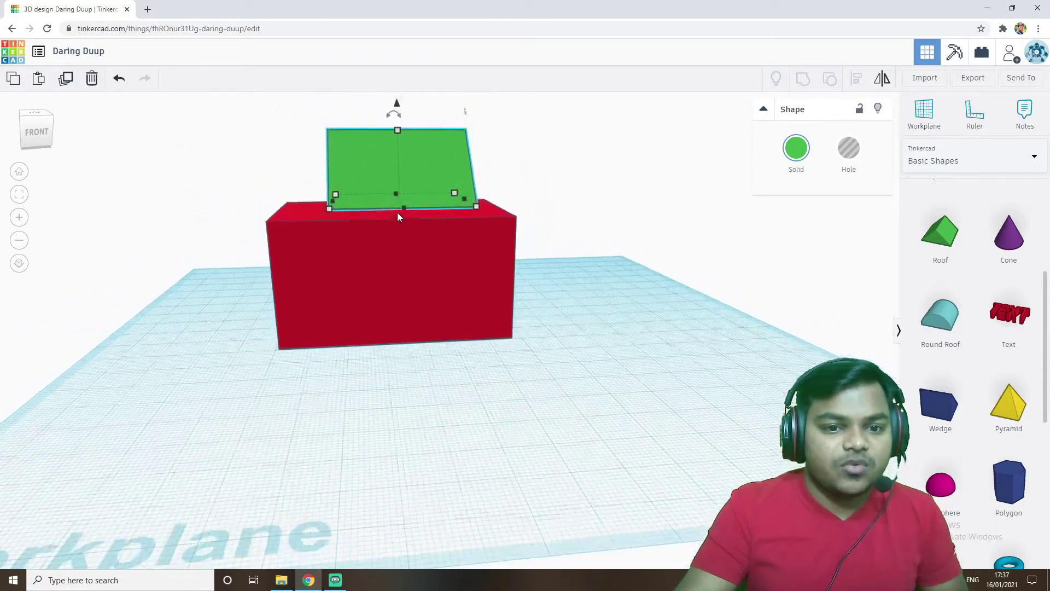
pyautogui.click(402, 280)
pyautogui.moveTo(376, 394); pyautogui.dragTo(411, 293, button='right')
pyautogui.click(405, 202)
pyautogui.moveTo(403, 124); pyautogui.dragTo(405, 138)
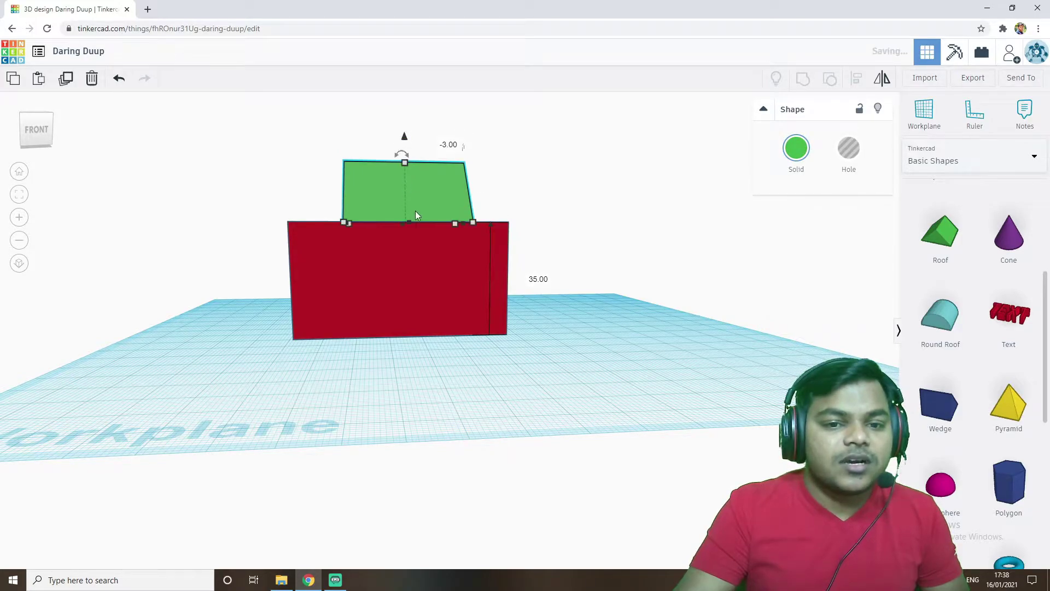
# Align the green roof with one corner of the red box and stretch it to the opposite corner, then deselect it
pyautogui.scroll(3, 418, 267)
pyautogui.moveTo(417, 279); pyautogui.dragTo(383, 367, button='right')
pyautogui.scroll(-3, 384, 367)
pyautogui.moveTo(522, 377); pyautogui.dragTo(513, 410, button='right')
pyautogui.scroll(-2, 514, 411)
pyautogui.moveTo(481, 278); pyautogui.dragTo(451, 221)
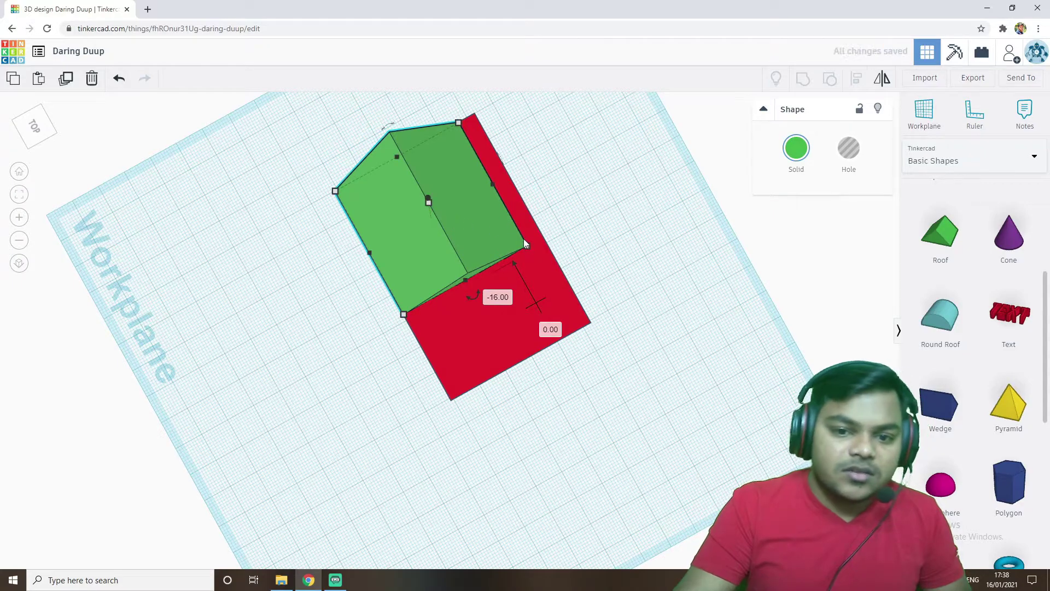
pyautogui.moveTo(528, 246); pyautogui.dragTo(590, 322)
pyautogui.click(551, 471)
# Examine from several sides how the green roof fits the top edges of the red box
pyautogui.moveTo(551, 471); pyautogui.dragTo(537, 222, button='right')
pyautogui.scroll(10, 517, 227)
pyautogui.scroll(-5, 536, 222)
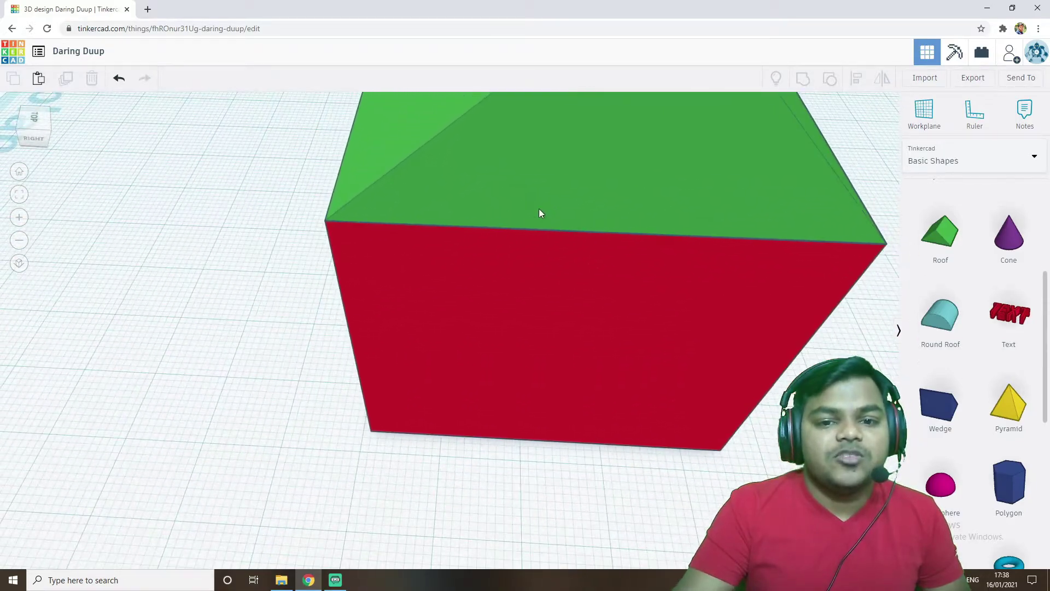
pyautogui.moveTo(537, 171); pyautogui.dragTo(541, 154, button='right')
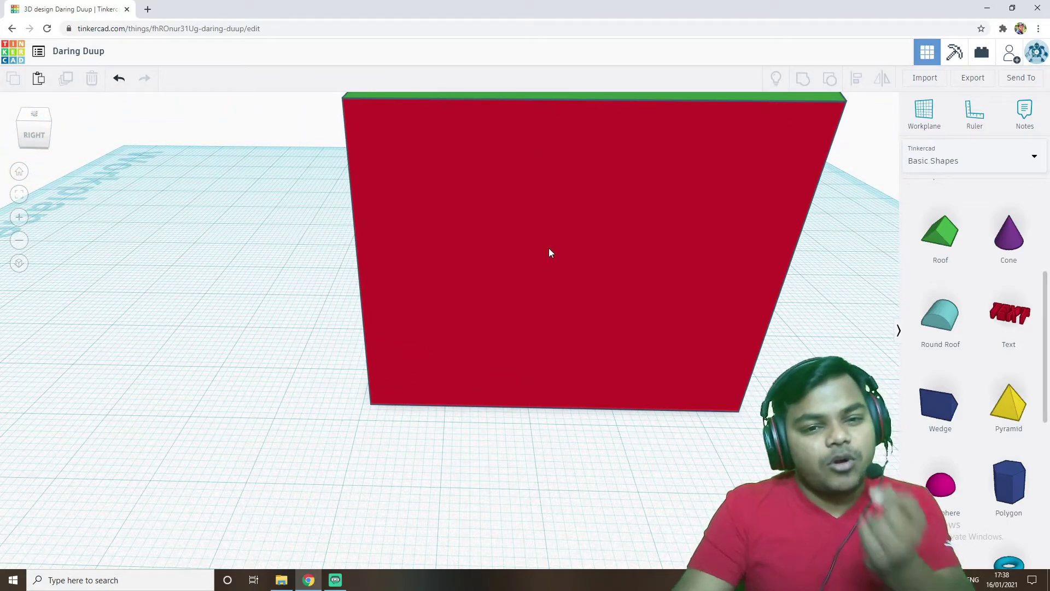
pyautogui.scroll(-5, 494, 293)
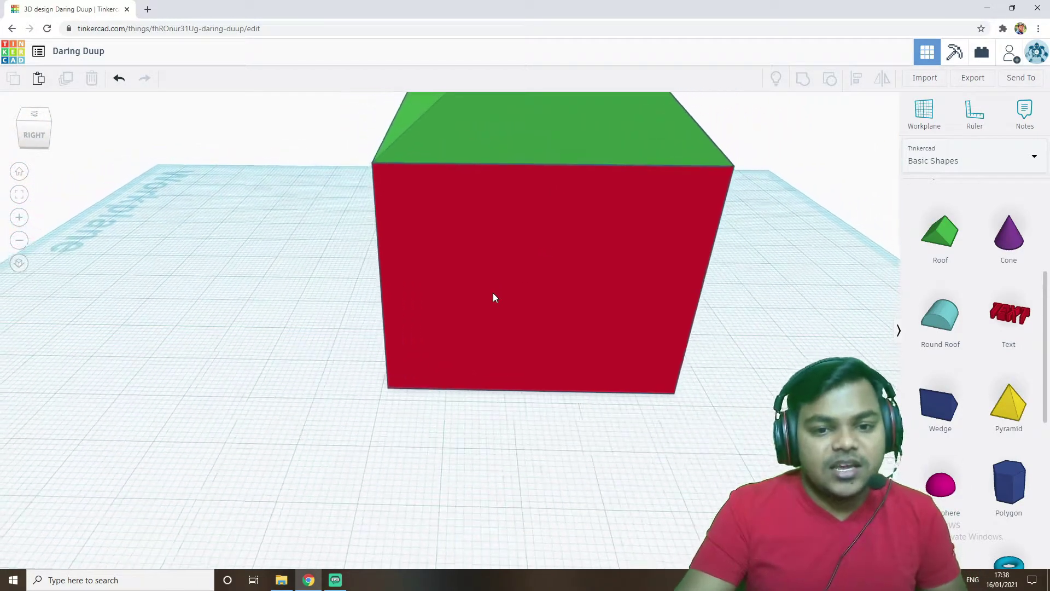
pyautogui.moveTo(484, 421); pyautogui.dragTo(447, 340, button='right')
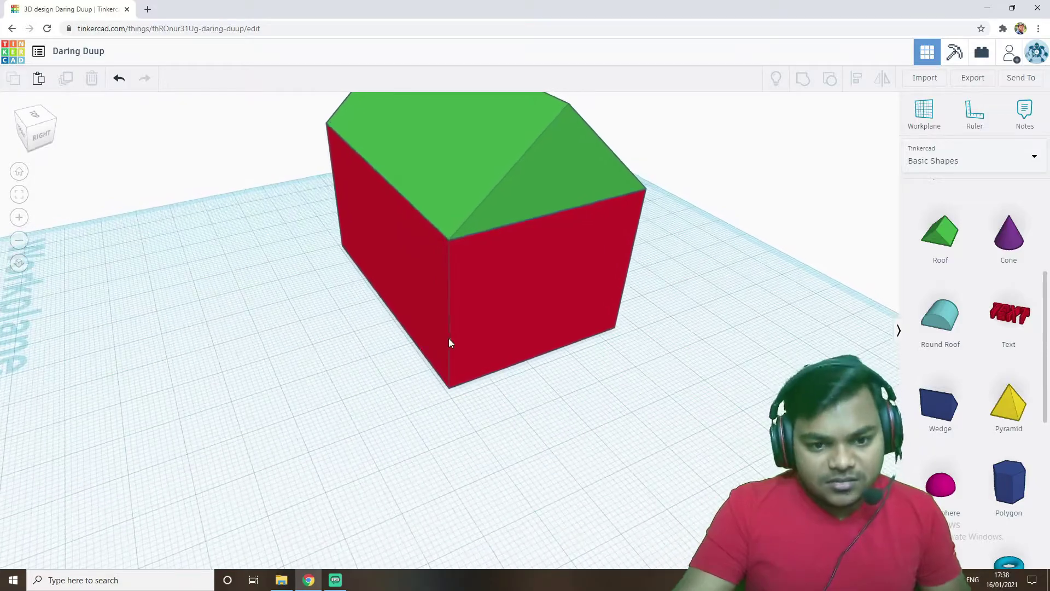
pyautogui.scroll(-5, 404, 410)
pyautogui.moveTo(413, 395); pyautogui.dragTo(444, 389, button='right')
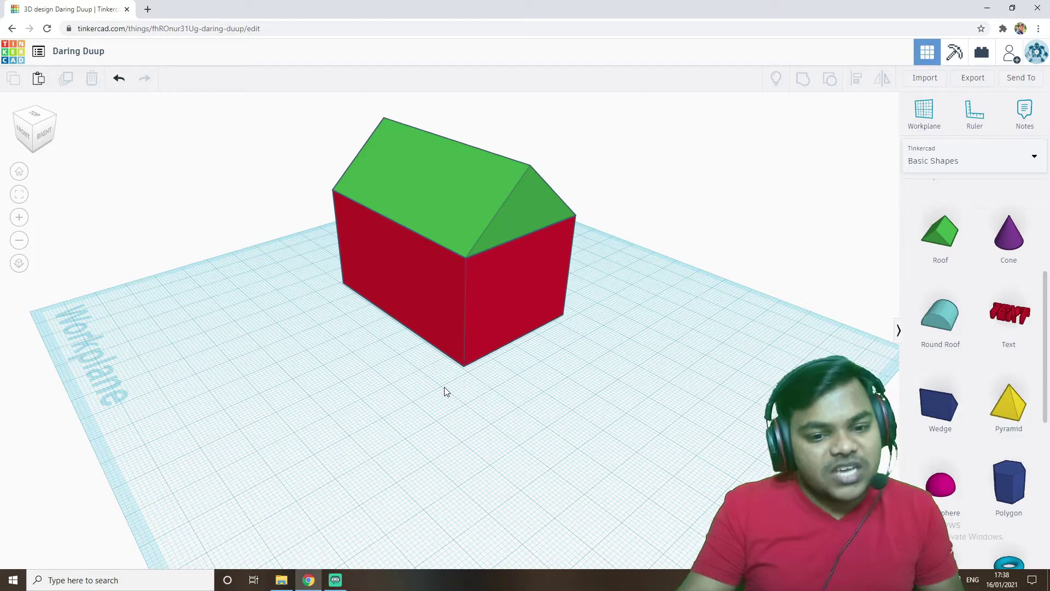
pyautogui.moveTo(478, 443); pyautogui.dragTo(510, 452, button='right')
pyautogui.scroll(-2, 467, 476)
pyautogui.moveTo(442, 428); pyautogui.dragTo(459, 359, button='right')
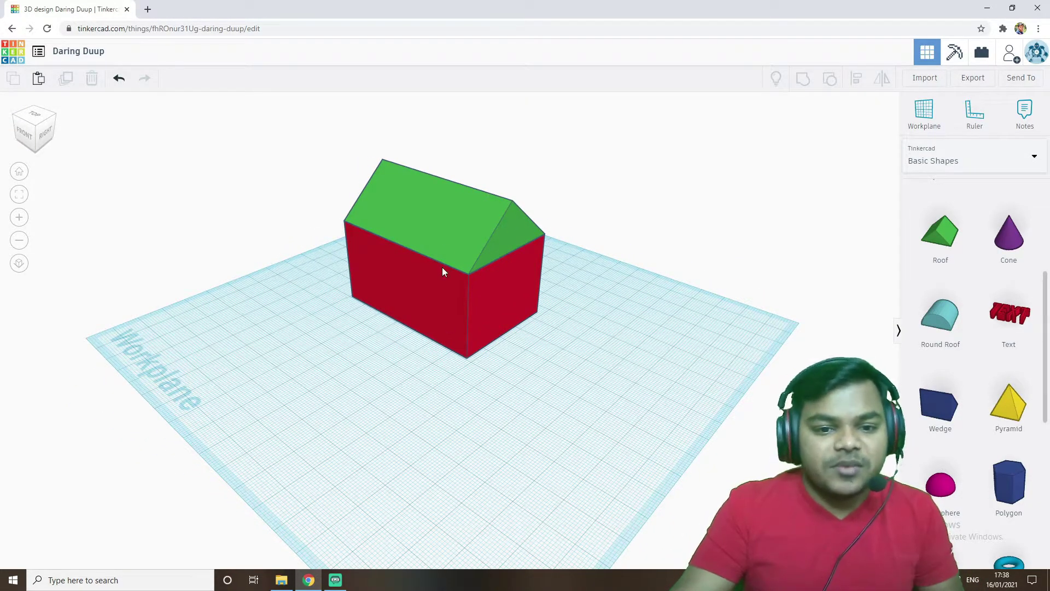
# Delete the green roof from the top of the red box
pyautogui.click(445, 220)
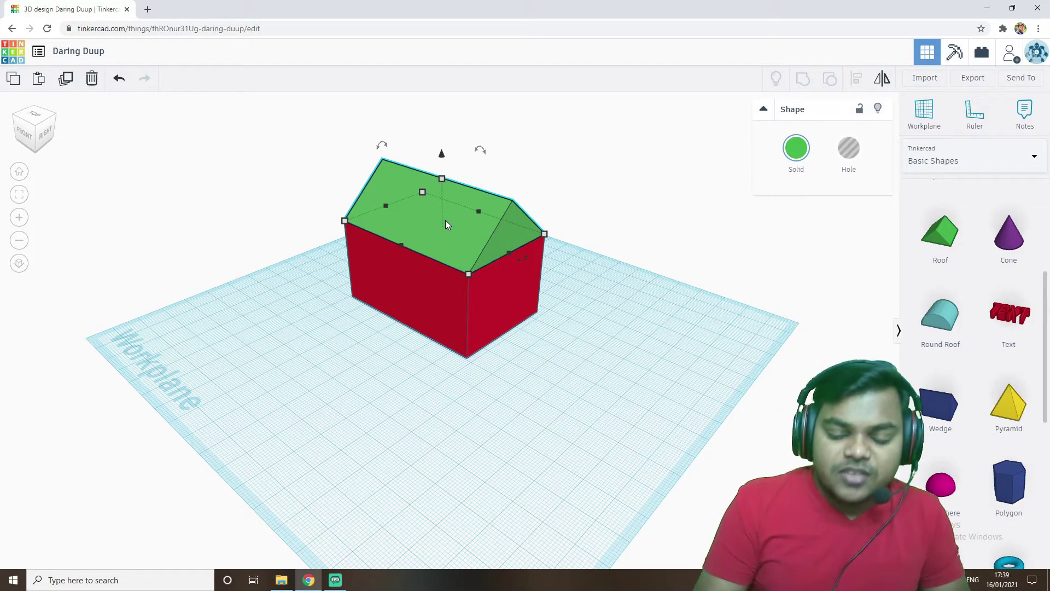
pyautogui.press('Delete')
pyautogui.moveTo(504, 379); pyautogui.dragTo(529, 386, button='right')
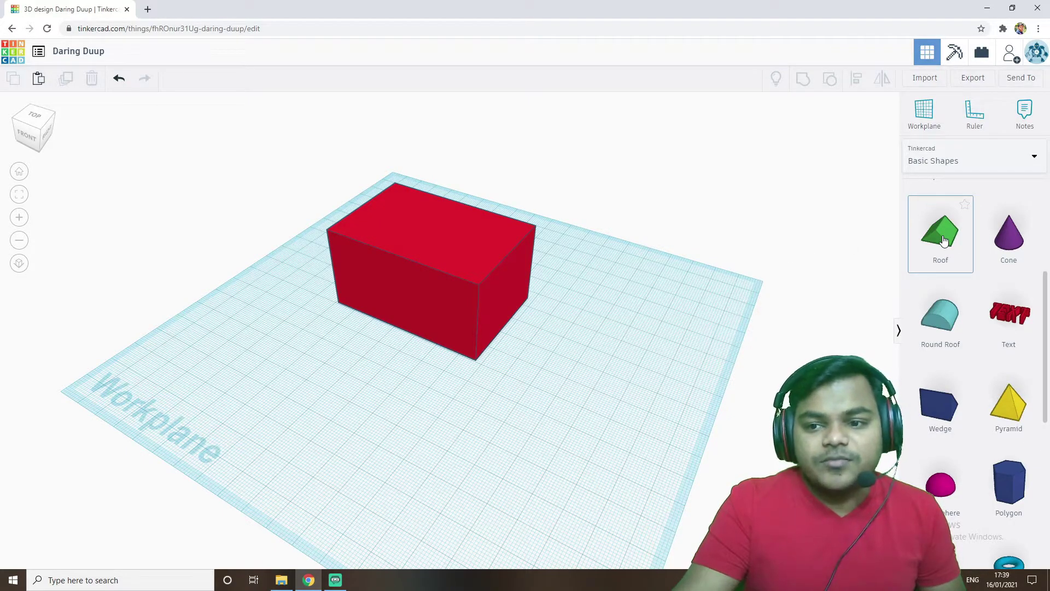
# Place a new workplane on the top face of the red box
pyautogui.moveTo(602, 375)
pyautogui.mouseDown(button='right')
pyautogui.moveTo(537, 380)
pyautogui.moveTo(586, 376)
pyautogui.mouseUp(button='right')
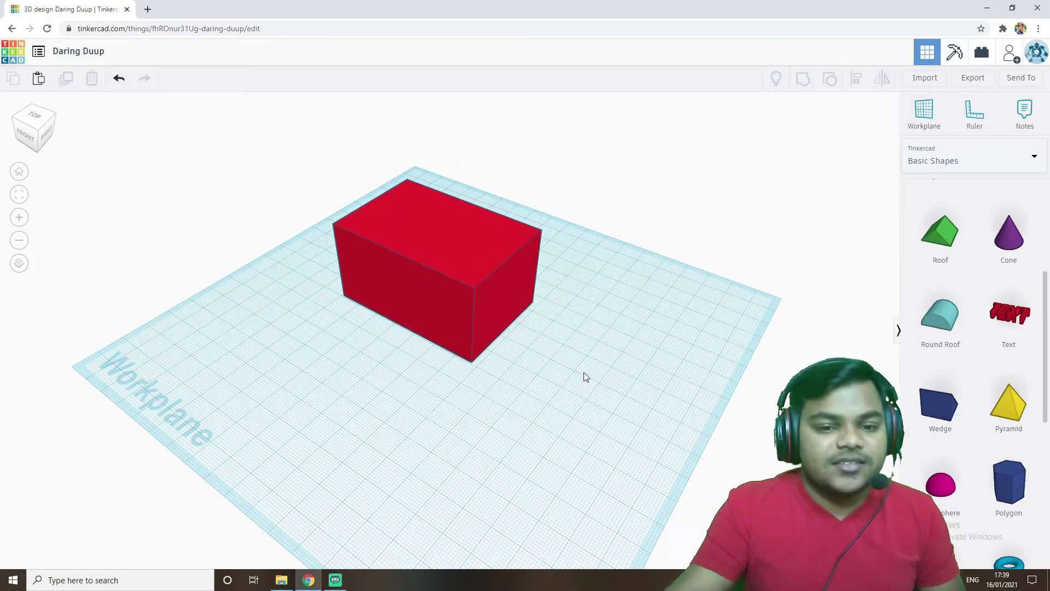
pyautogui.moveTo(345, 447); pyautogui.dragTo(190, 366, button='right')
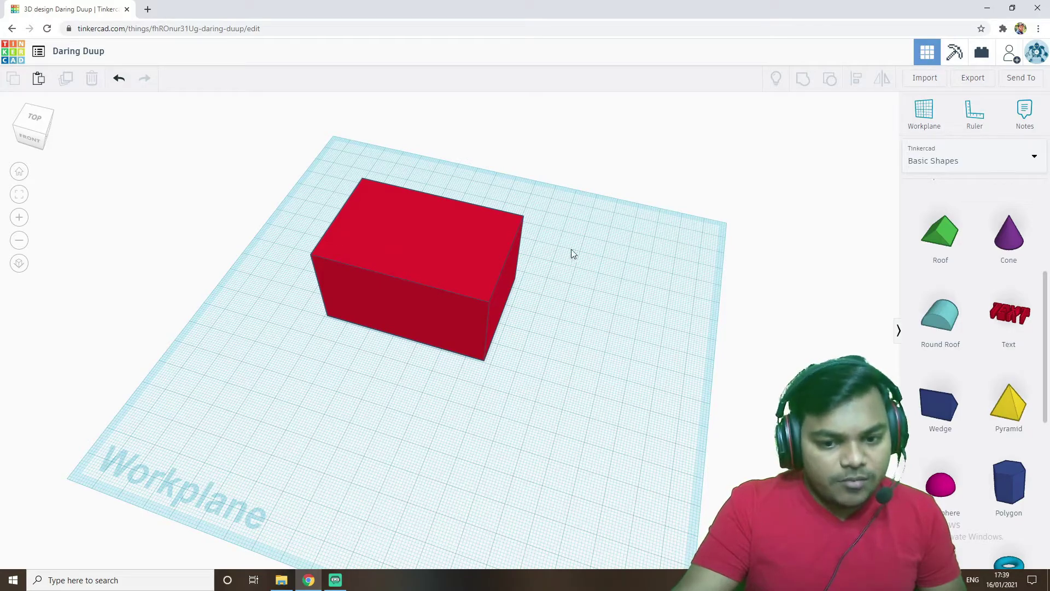
pyautogui.moveTo(566, 484); pyautogui.dragTo(558, 469, button='right')
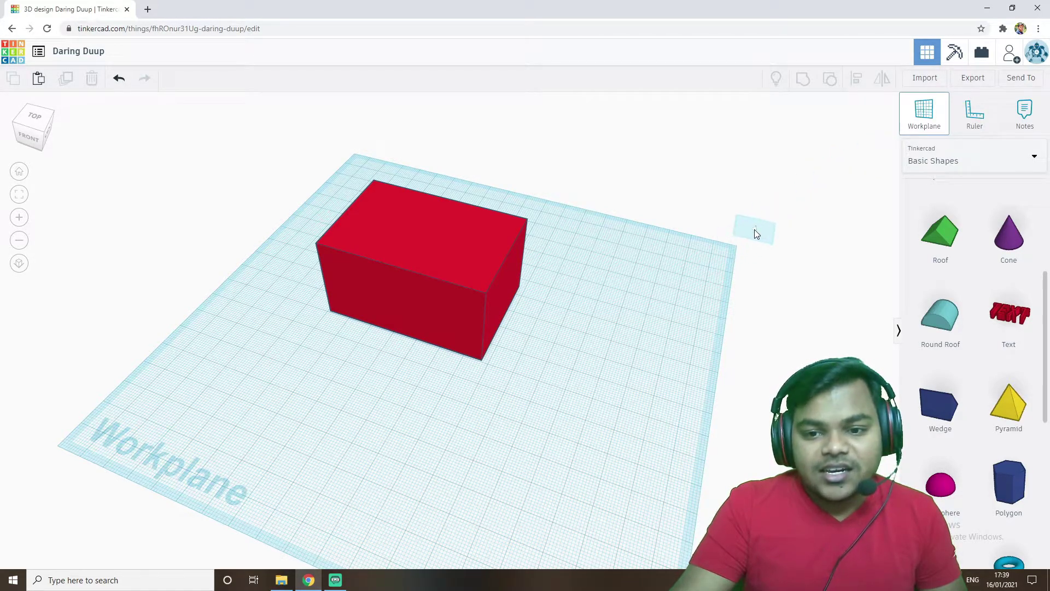
pyautogui.click(923, 124)
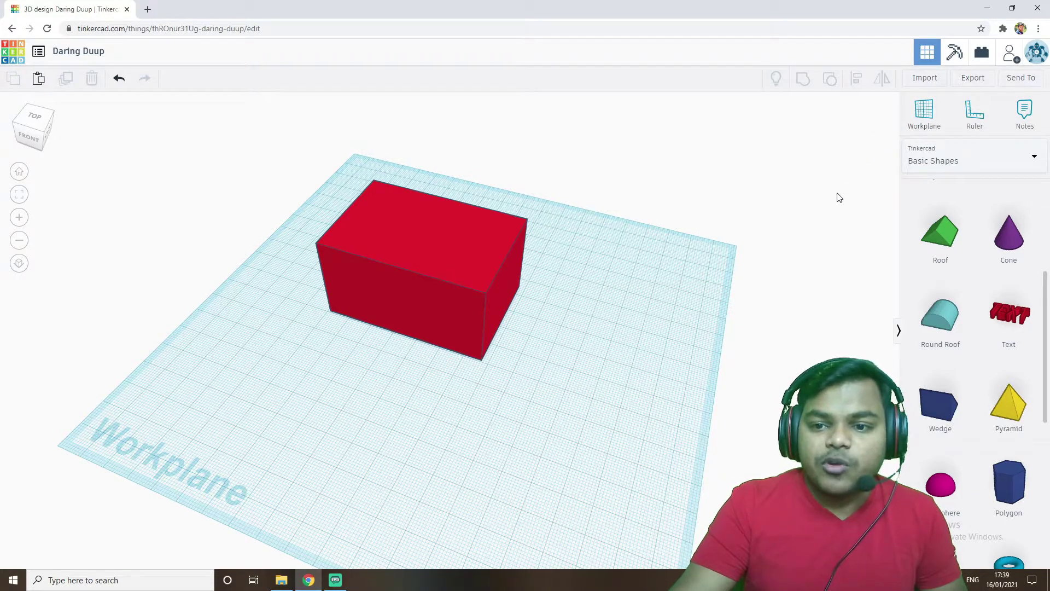
pyautogui.click(910, 116)
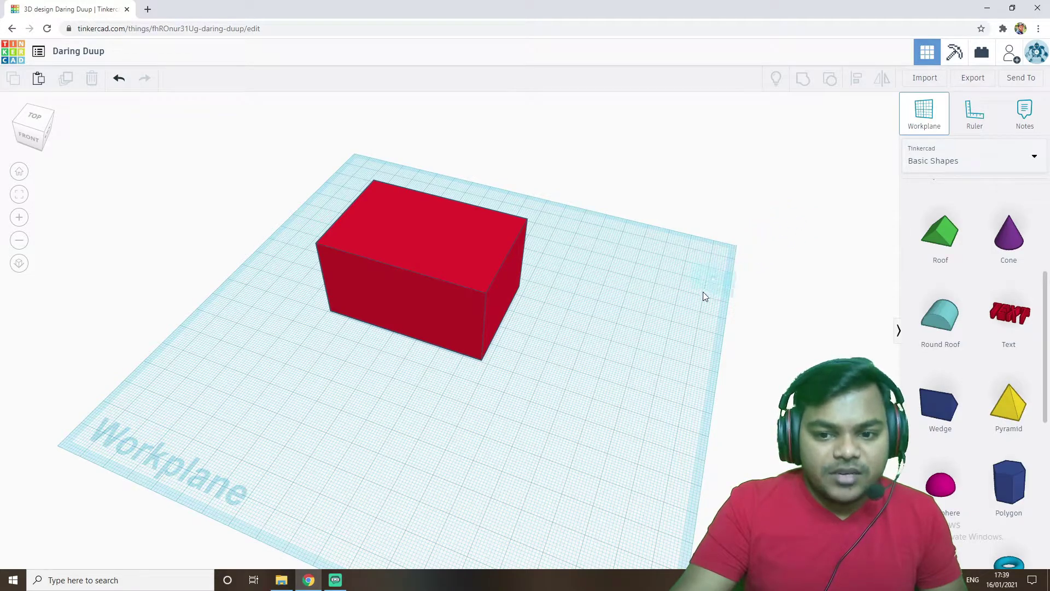
pyautogui.moveTo(664, 321)
pyautogui.mouseDown(button='right')
pyautogui.moveTo(655, 287)
pyautogui.moveTo(654, 306)
pyautogui.mouseUp(button='right')
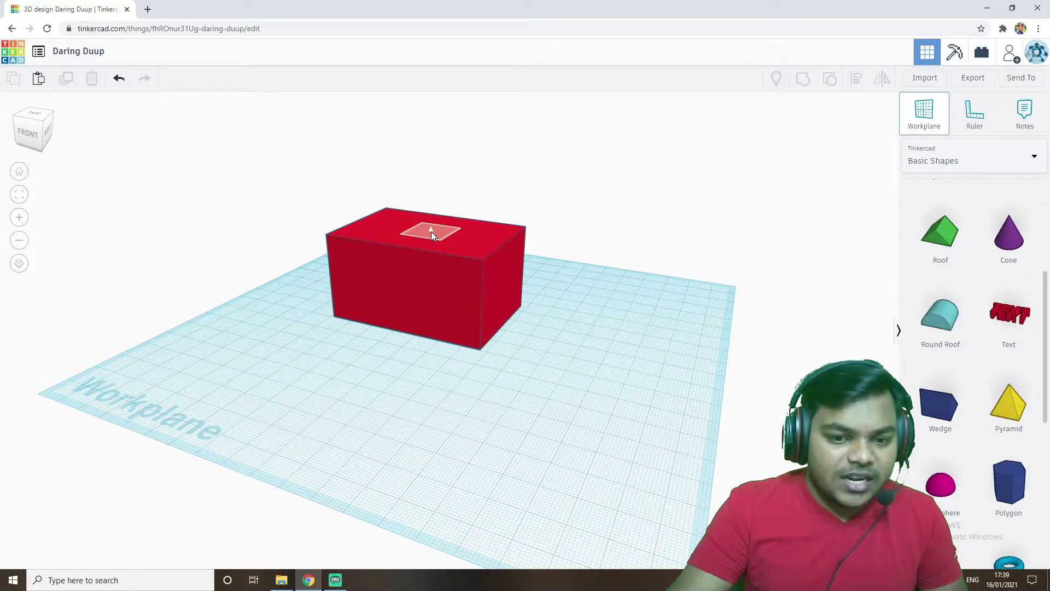
pyautogui.click(432, 235)
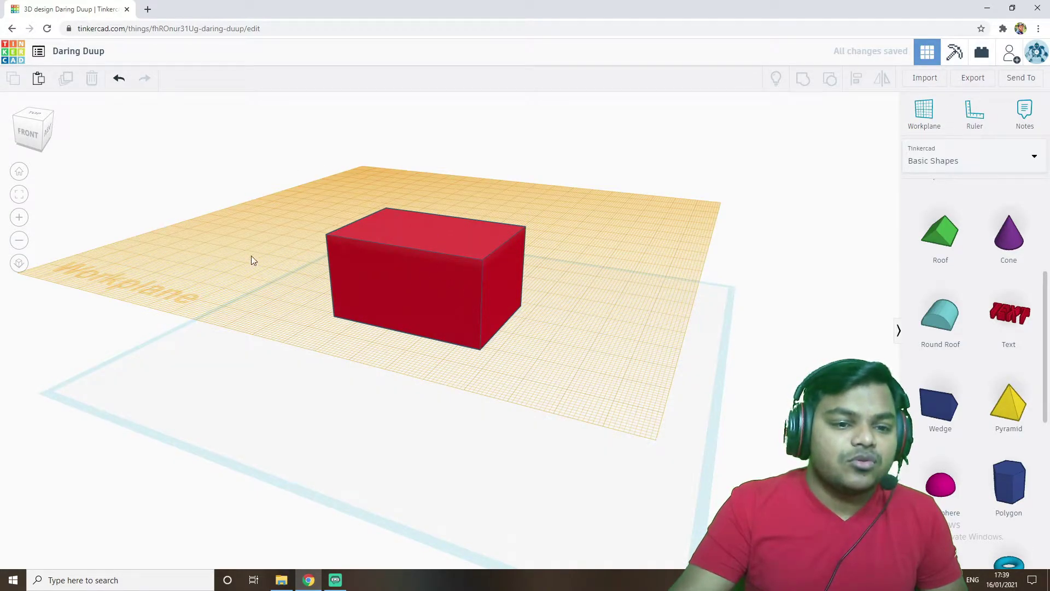
# Add a green roof shape onto the raised workplane on the red box's top face
pyautogui.moveTo(410, 315); pyautogui.dragTo(457, 372, button='right')
pyautogui.moveTo(396, 395); pyautogui.dragTo(430, 342, button='right')
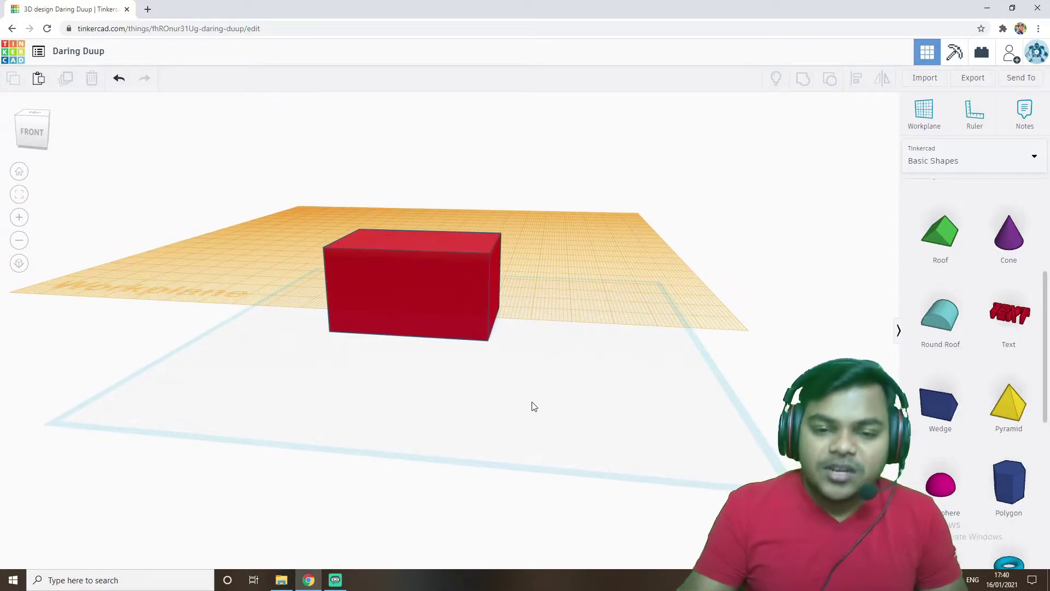
pyautogui.moveTo(622, 395); pyautogui.dragTo(474, 394, button='right')
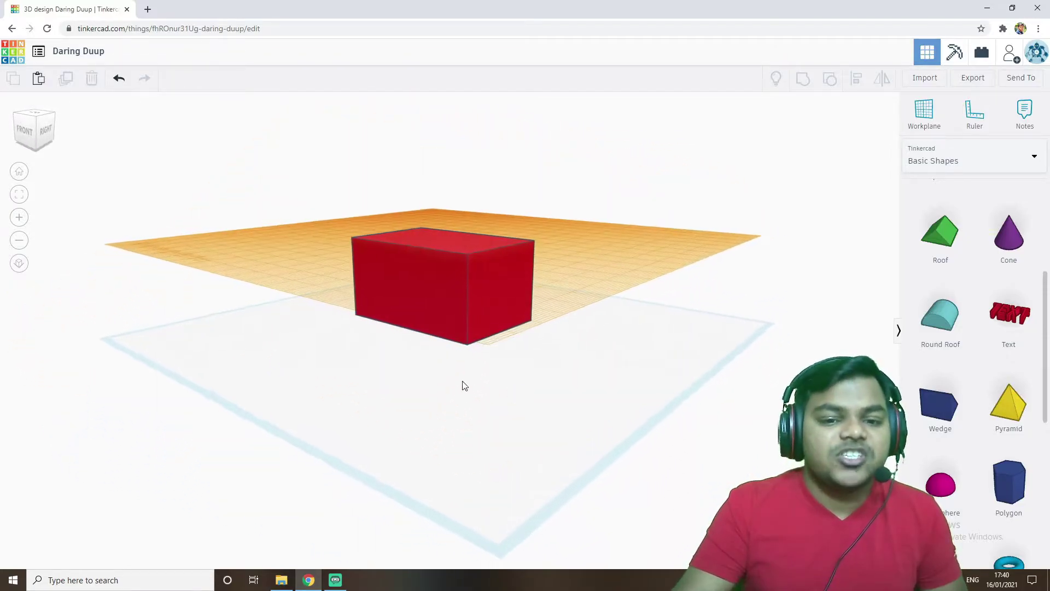
pyautogui.moveTo(494, 305); pyautogui.dragTo(546, 346, button='right')
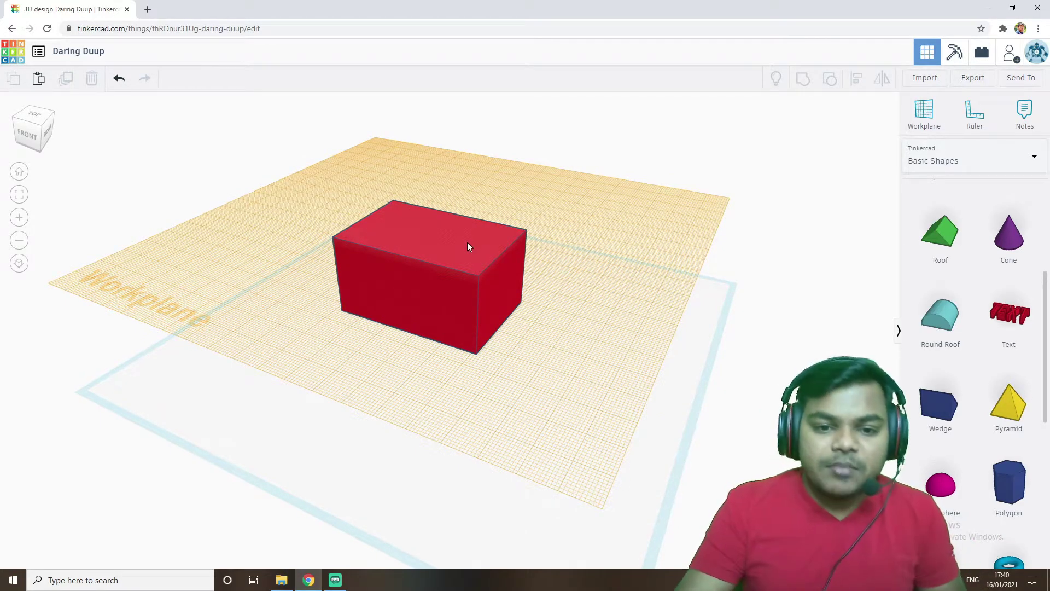
pyautogui.moveTo(490, 356); pyautogui.dragTo(467, 323, button='right')
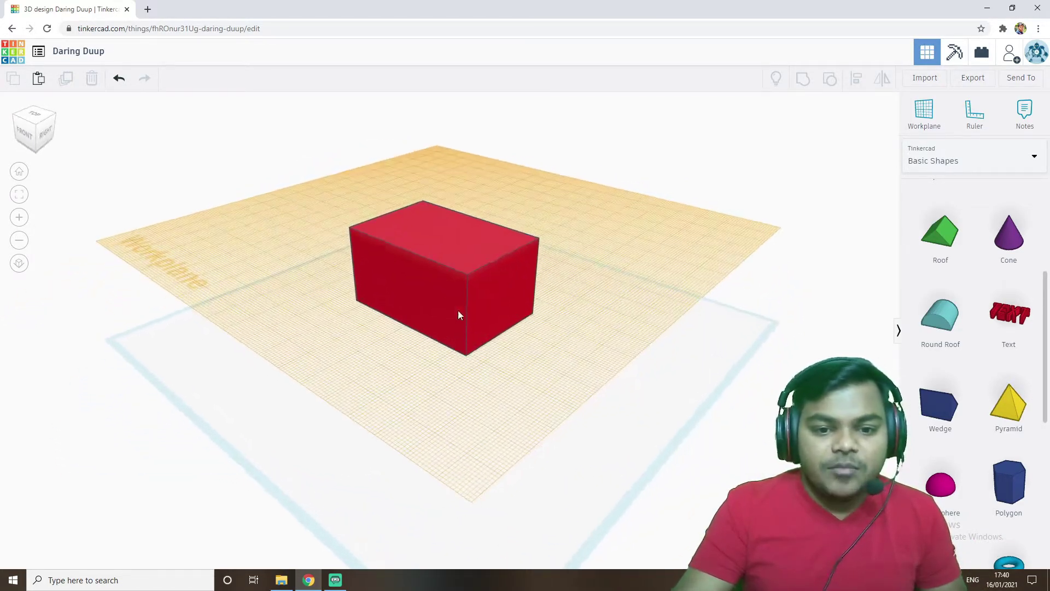
pyautogui.moveTo(526, 377); pyautogui.dragTo(659, 356, button='right')
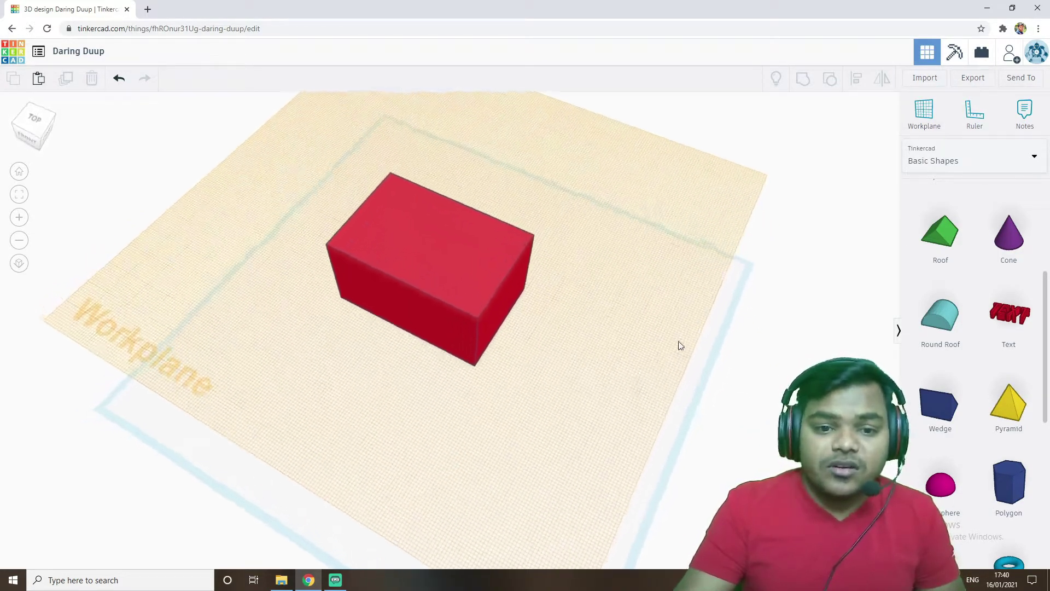
pyautogui.moveTo(911, 233); pyautogui.dragTo(457, 248)
pyautogui.moveTo(552, 366); pyautogui.dragTo(491, 336, button='right')
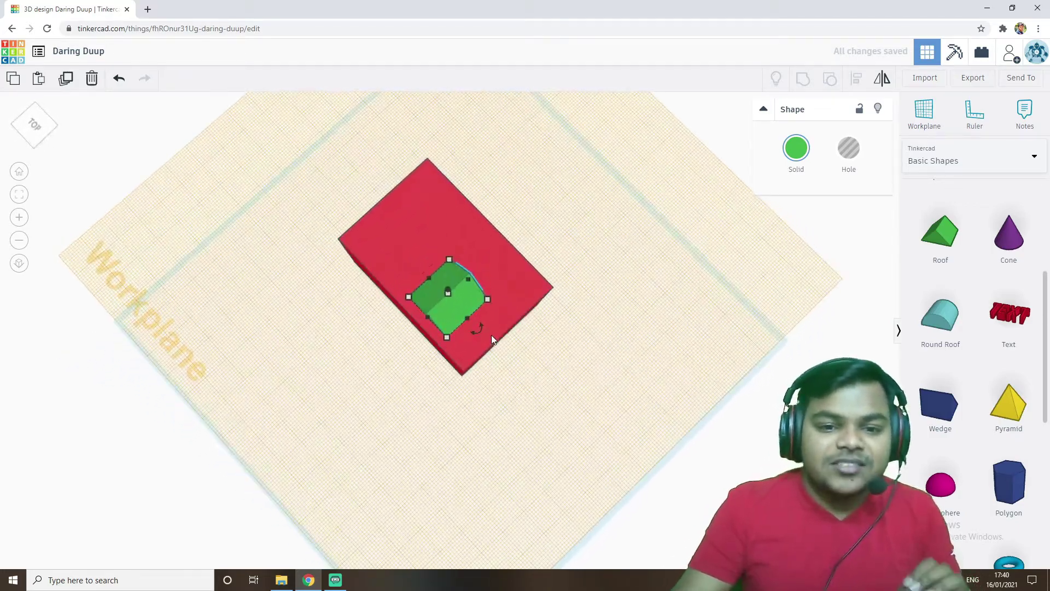
# Rotate the green roof so its ridge follows the box's long side, and stretch it to cover the box's top face
pyautogui.moveTo(478, 327); pyautogui.dragTo(485, 261)
pyautogui.moveTo(539, 368); pyautogui.dragTo(452, 424, button='right')
pyautogui.moveTo(471, 327); pyautogui.dragTo(556, 355)
pyautogui.moveTo(636, 439); pyautogui.dragTo(586, 398, button='right')
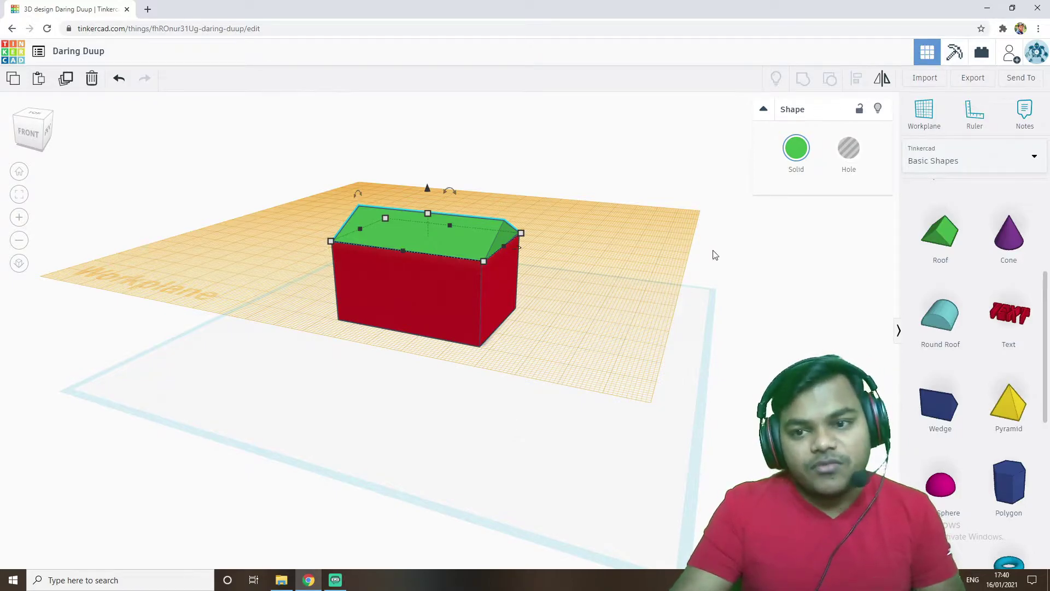
# Return the workplane from the box's top face to the original base grid
pyautogui.click(924, 112)
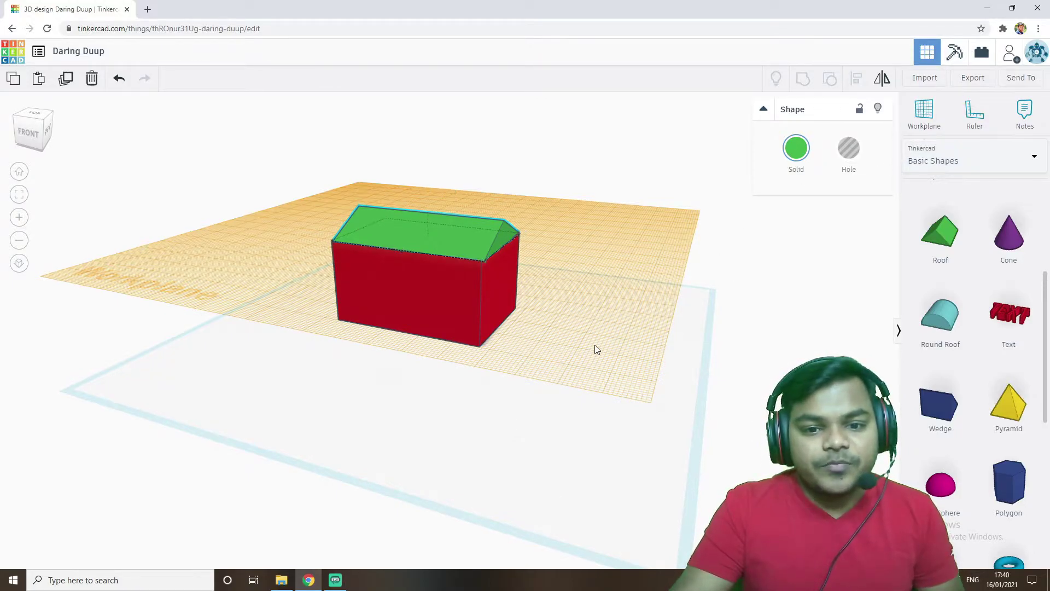
pyautogui.click(593, 348)
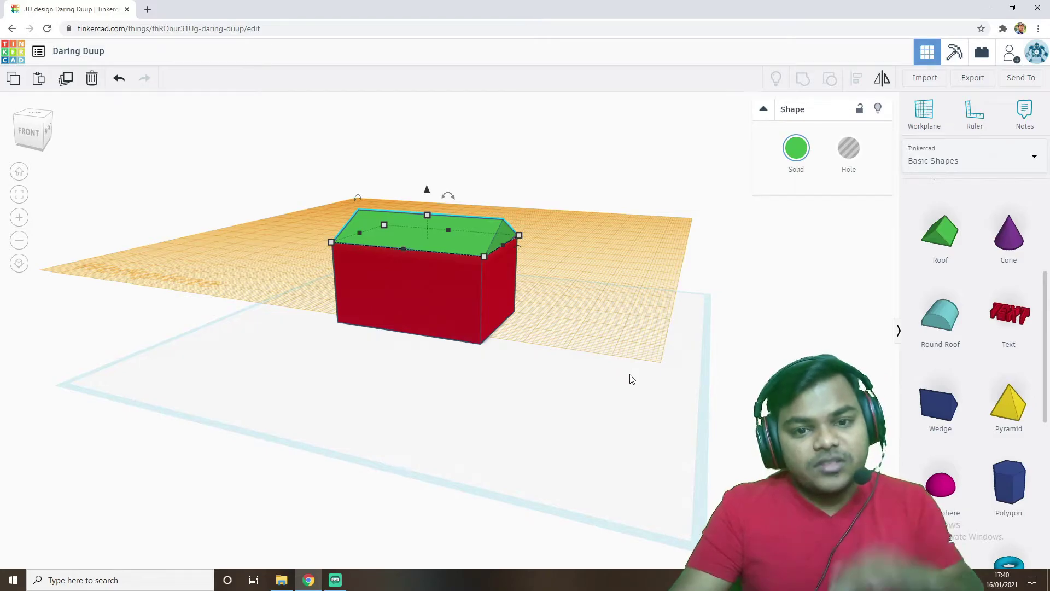
pyautogui.click(932, 122)
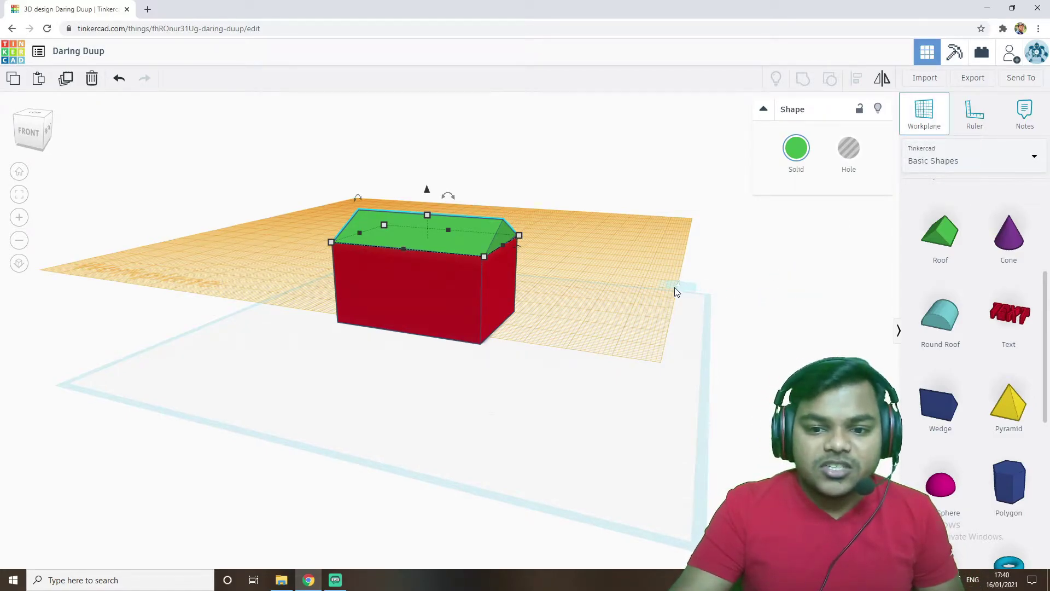
pyautogui.click(494, 429)
pyautogui.moveTo(519, 427); pyautogui.dragTo(821, 317, button='right')
pyautogui.moveTo(766, 394); pyautogui.dragTo(508, 402, button='right')
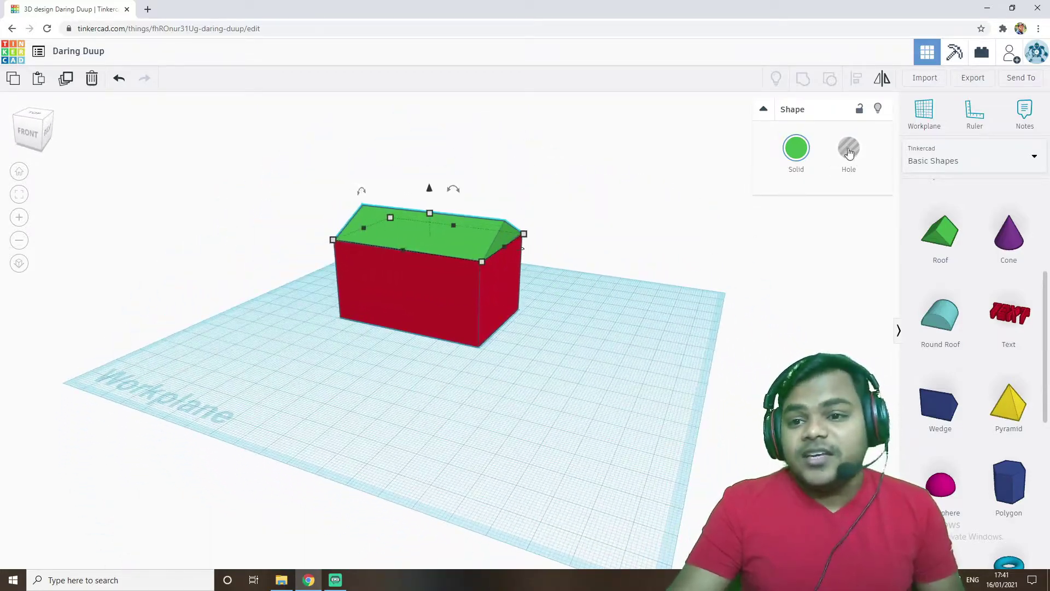
# Place the workplane on the front sloping face of the green roof and inspect its tilt
pyautogui.click(923, 116)
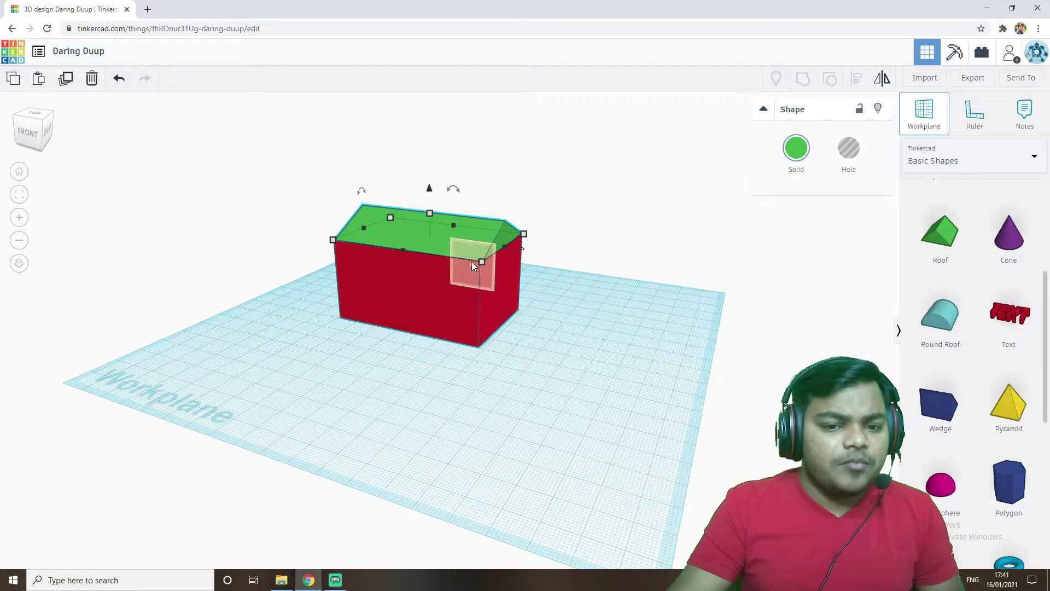
pyautogui.click(460, 235)
pyautogui.moveTo(606, 286); pyautogui.dragTo(521, 334, button='right')
pyautogui.scroll(-3, 521, 331)
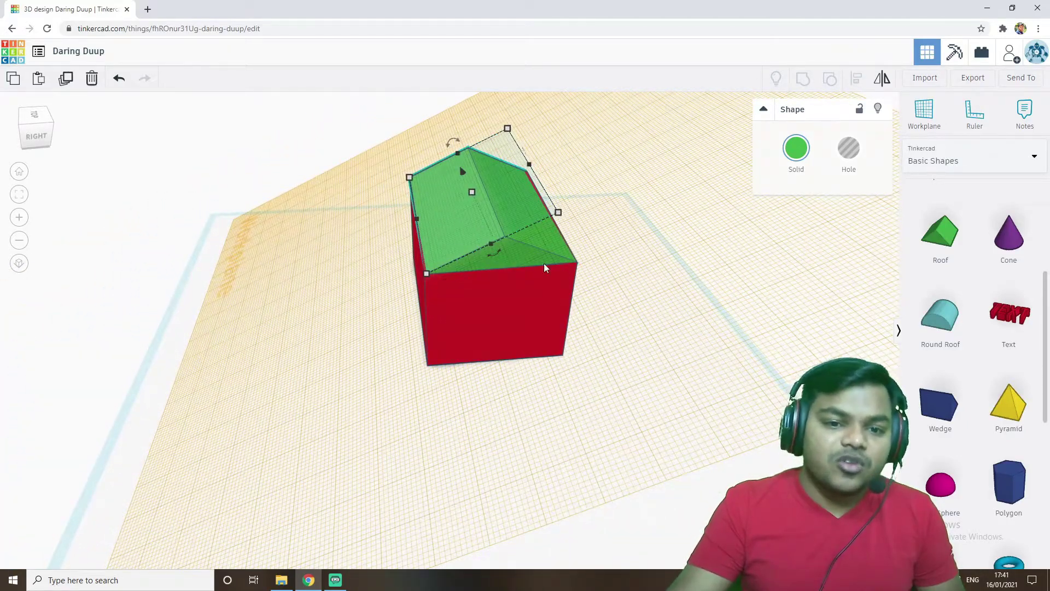
pyautogui.scroll(-3, 511, 282)
pyautogui.moveTo(511, 294); pyautogui.dragTo(506, 264, button='right')
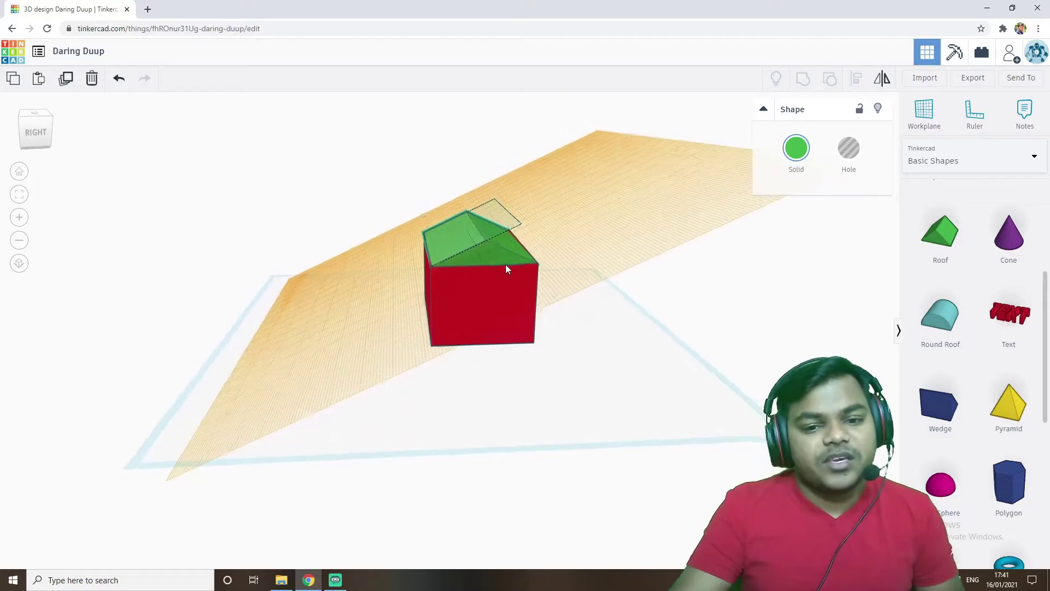
# Move the tilted workplane back to the base grid and deselect the roof
pyautogui.click(925, 112)
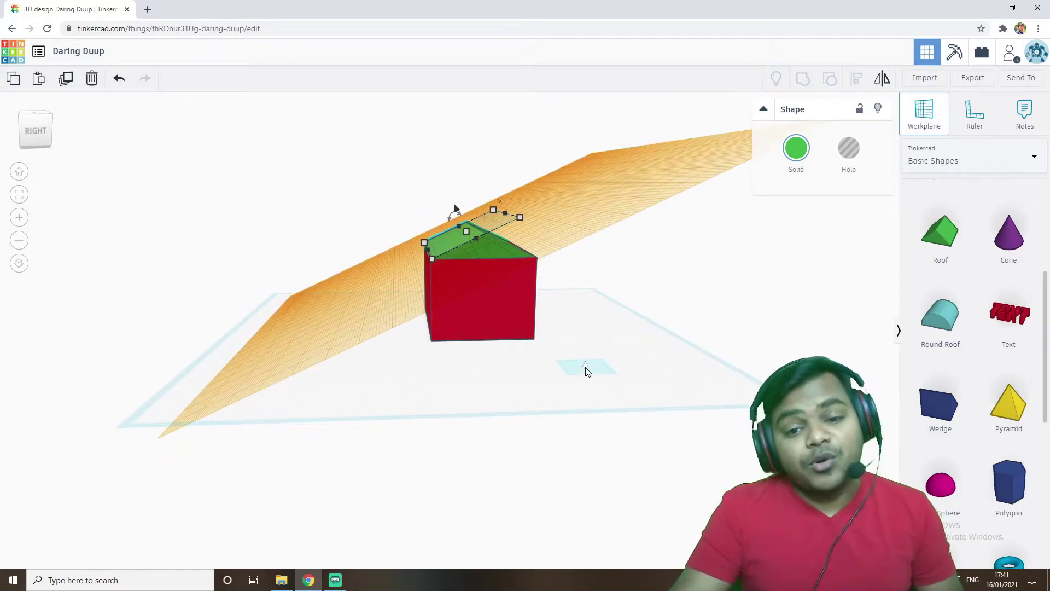
pyautogui.click(586, 371)
pyautogui.moveTo(524, 369); pyautogui.dragTo(608, 388, button='right')
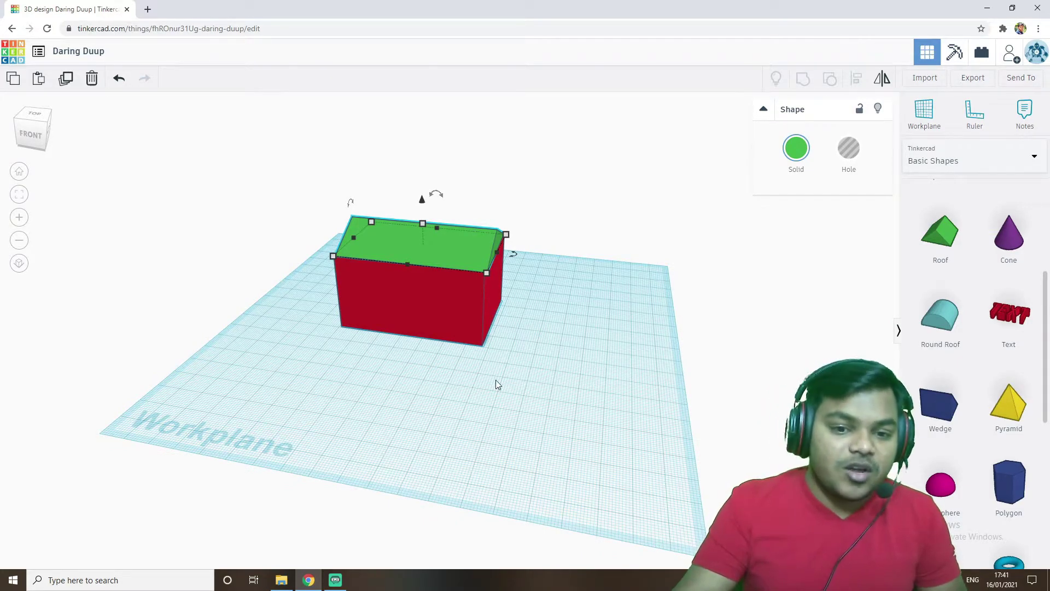
pyautogui.click(465, 375)
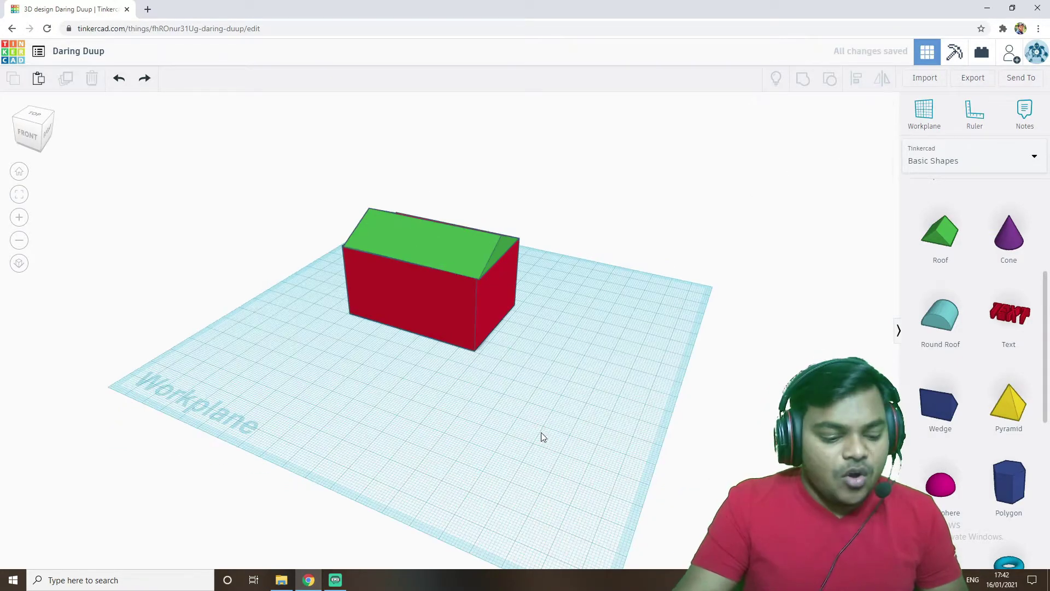
# Select the red box and green roof together and delete them to empty the workplane
pyautogui.moveTo(542, 432); pyautogui.dragTo(372, 212)
pyautogui.press('Delete')
pyautogui.moveTo(372, 215); pyautogui.dragTo(538, 385, button='right')
pyautogui.scroll(-2, 503, 376)
pyautogui.scroll(3, 503, 375)
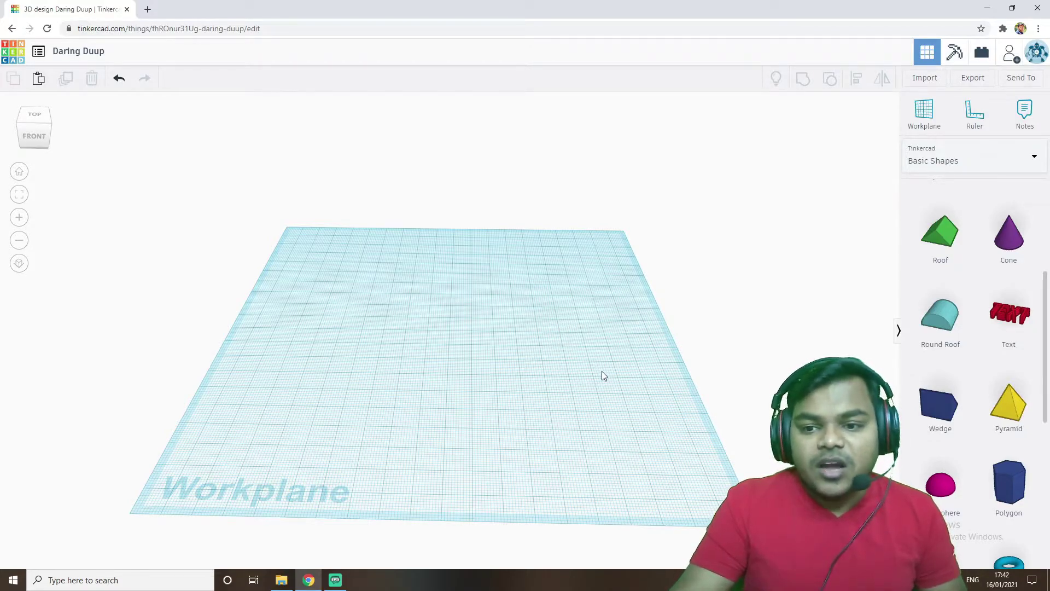
# Add a solid orange cylinder to the workplane, enlarge it and reduce its height to form a wide cup body
pyautogui.scroll(4, 1012, 349)
pyautogui.moveTo(1009, 301); pyautogui.dragTo(542, 418)
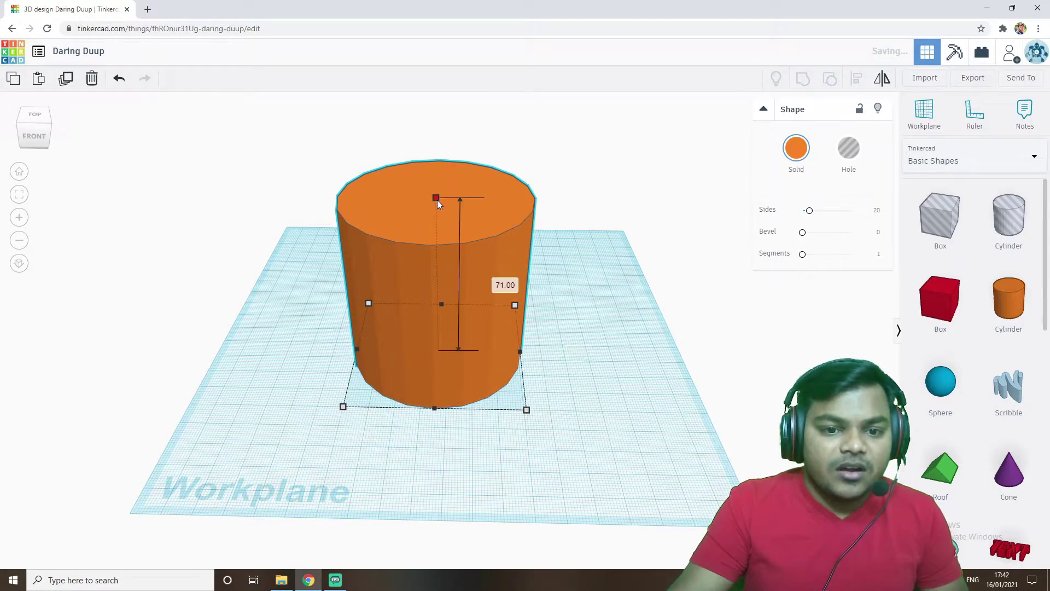
pyautogui.moveTo(438, 200); pyautogui.dragTo(437, 248)
pyautogui.moveTo(575, 356); pyautogui.dragTo(570, 354, button='right')
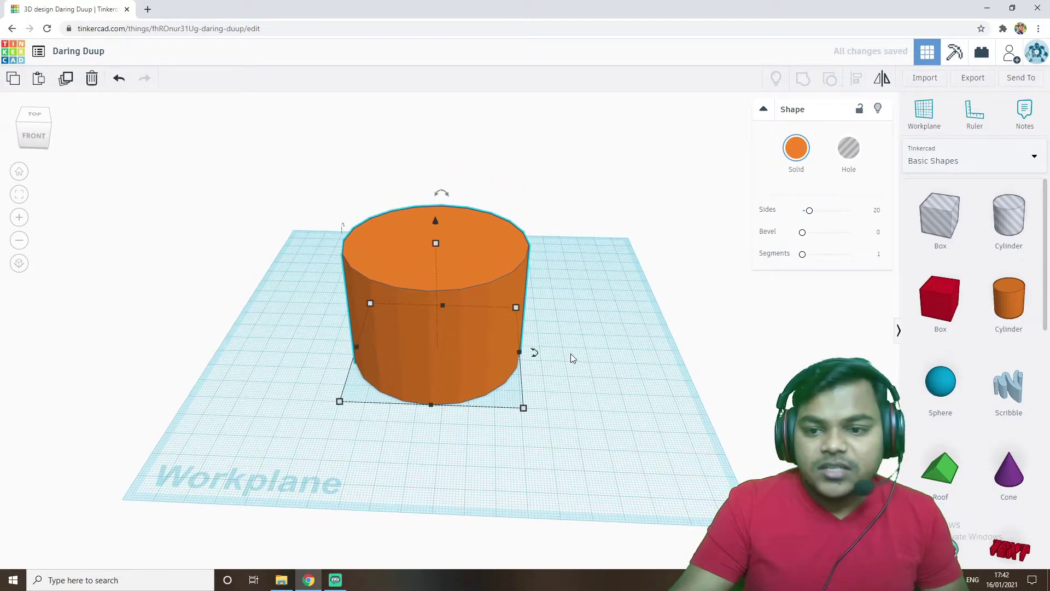
# Add a cylinder hole beside the orange cylinder and stretch it taller than the orange one
pyautogui.moveTo(985, 235); pyautogui.dragTo(681, 416)
pyautogui.moveTo(627, 271); pyautogui.dragTo(642, 198)
pyautogui.moveTo(641, 198); pyautogui.dragTo(540, 501, button='right')
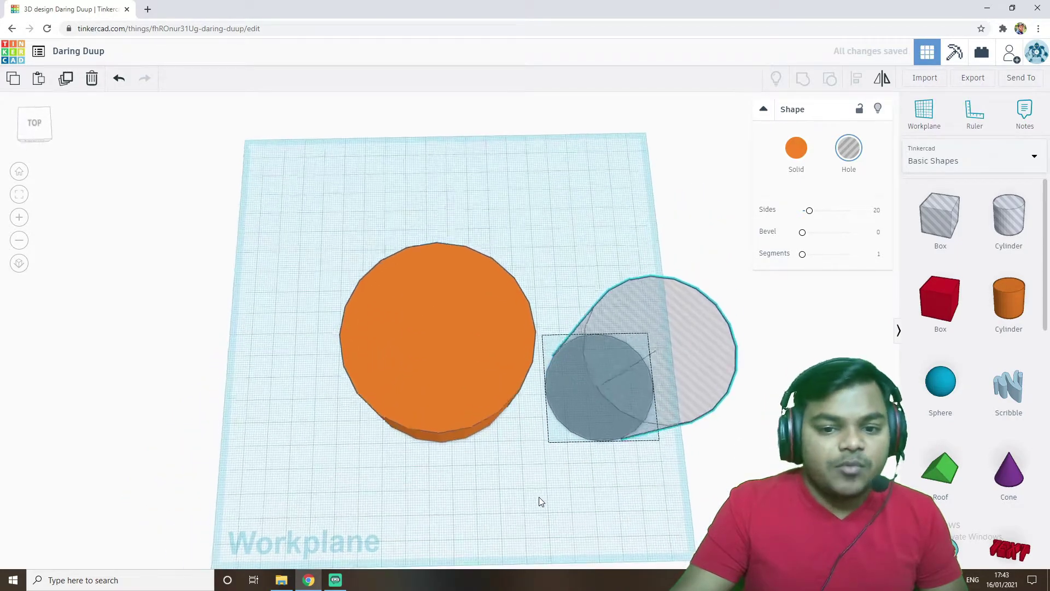
# Move the cylinder hole inside the orange cylinder and enlarge its base to 60 × 60 mm
pyautogui.moveTo(639, 394); pyautogui.dragTo(446, 342)
pyautogui.moveTo(654, 435); pyautogui.dragTo(645, 376, button='right')
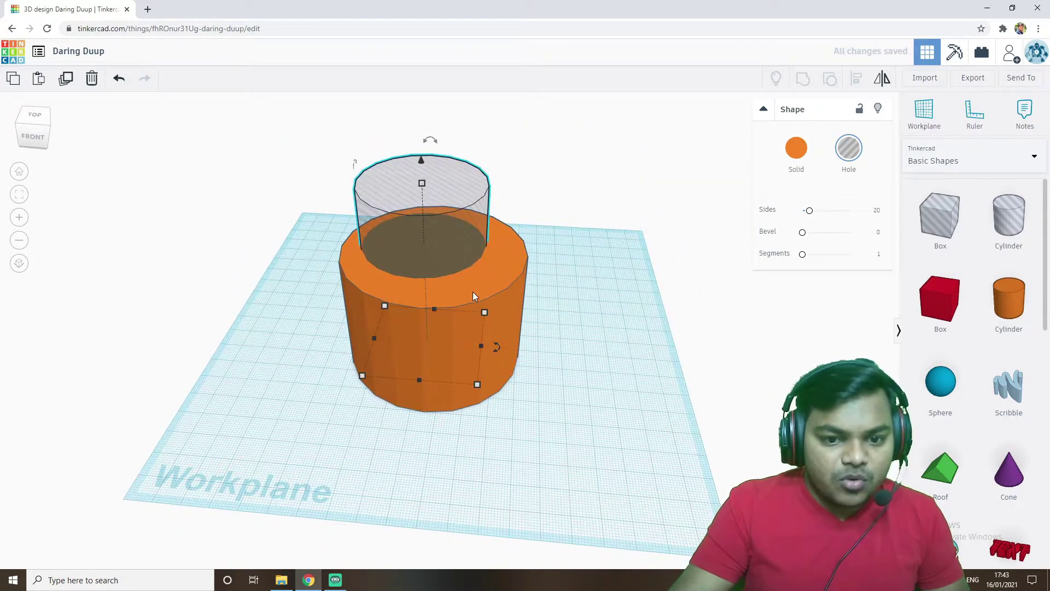
pyautogui.moveTo(477, 385); pyautogui.dragTo(507, 411)
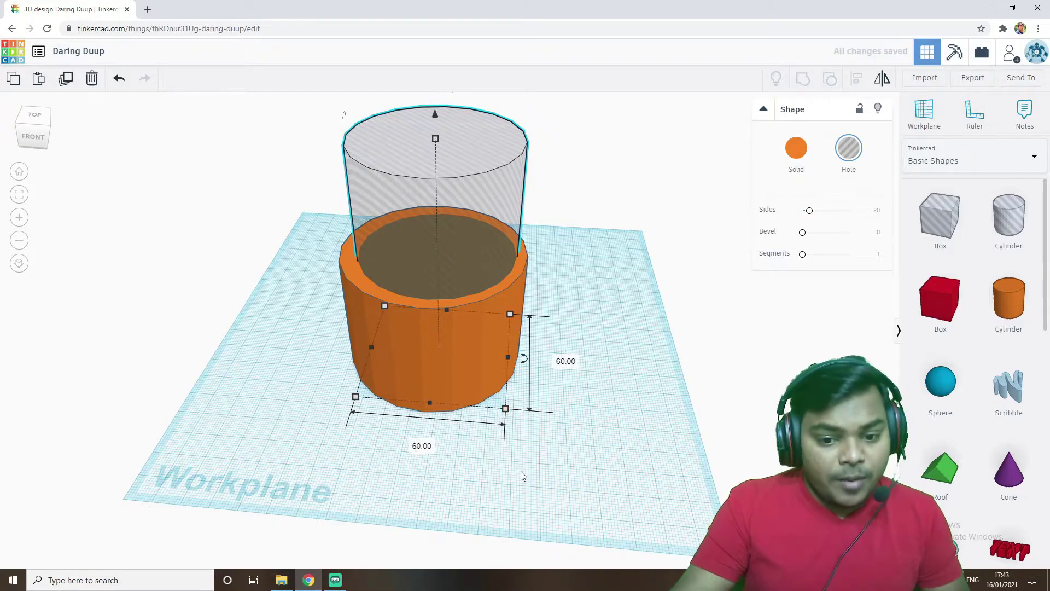
# Check the rim around the cylinder hole and nudge the hole closer to the centre of the orange cylinder
pyautogui.moveTo(590, 311); pyautogui.dragTo(375, 419, button='right')
pyautogui.scroll(5, 359, 482)
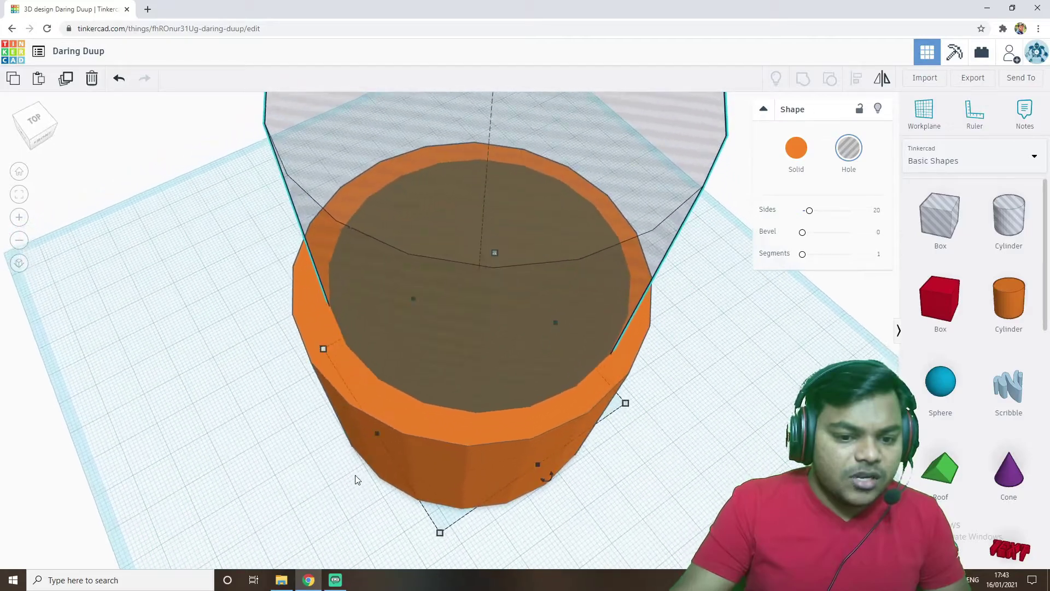
pyautogui.moveTo(665, 410); pyautogui.dragTo(482, 388, button='right')
pyautogui.moveTo(588, 458); pyautogui.dragTo(606, 474, button='right')
pyautogui.scroll(-4, 607, 474)
pyautogui.scroll(-3, 606, 474)
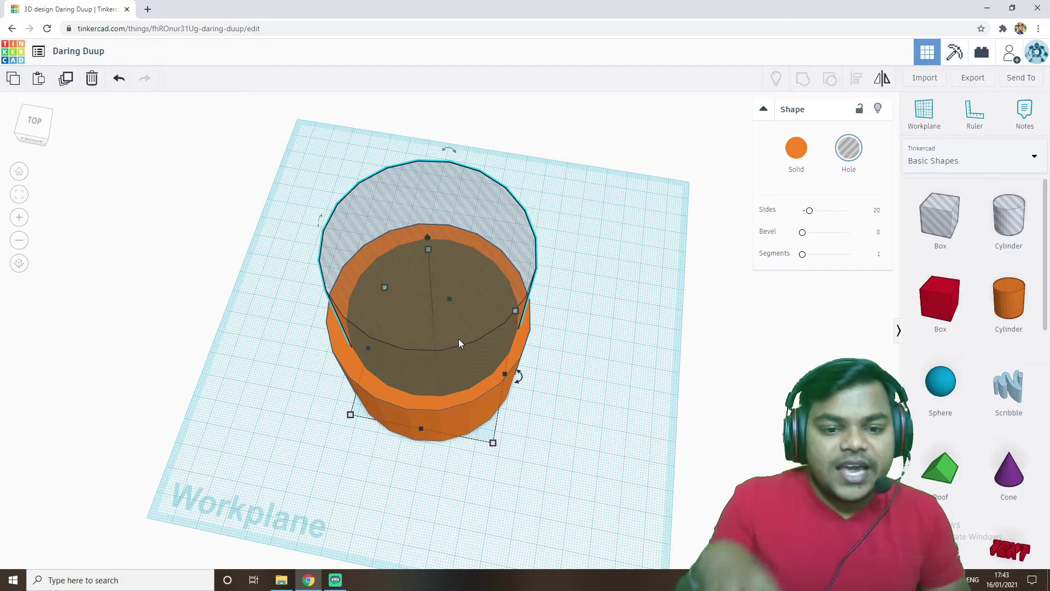
pyautogui.moveTo(461, 343); pyautogui.dragTo(467, 383, button='right')
pyautogui.moveTo(463, 365); pyautogui.dragTo(458, 358)
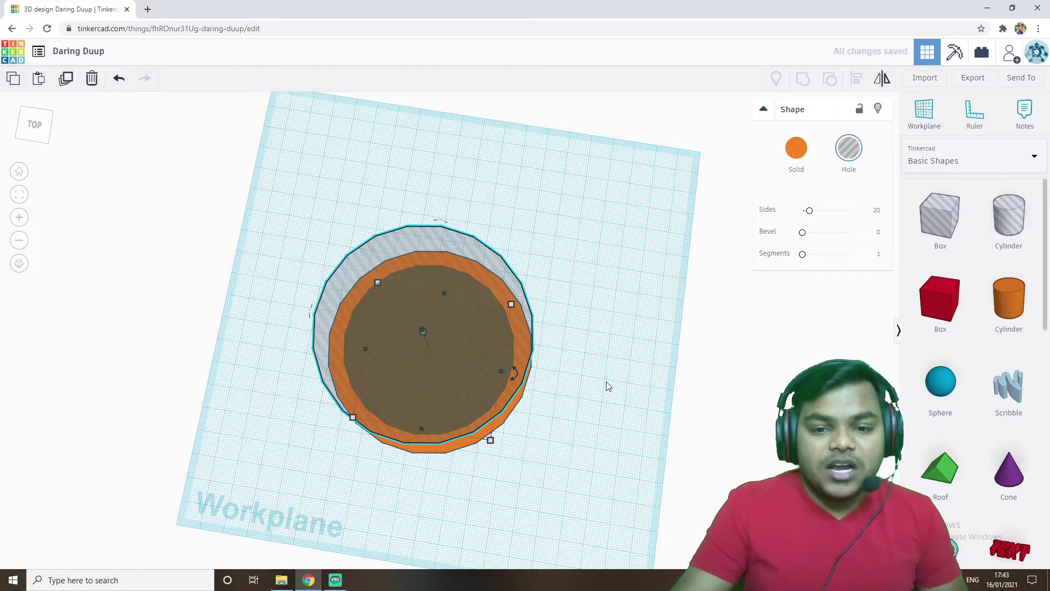
# Lower the top of the cylinder hole so it rises less above the orange cylinder's rim
pyautogui.click(604, 403)
pyautogui.moveTo(603, 406); pyautogui.dragTo(693, 345, button='right')
pyautogui.scroll(-5, 629, 350)
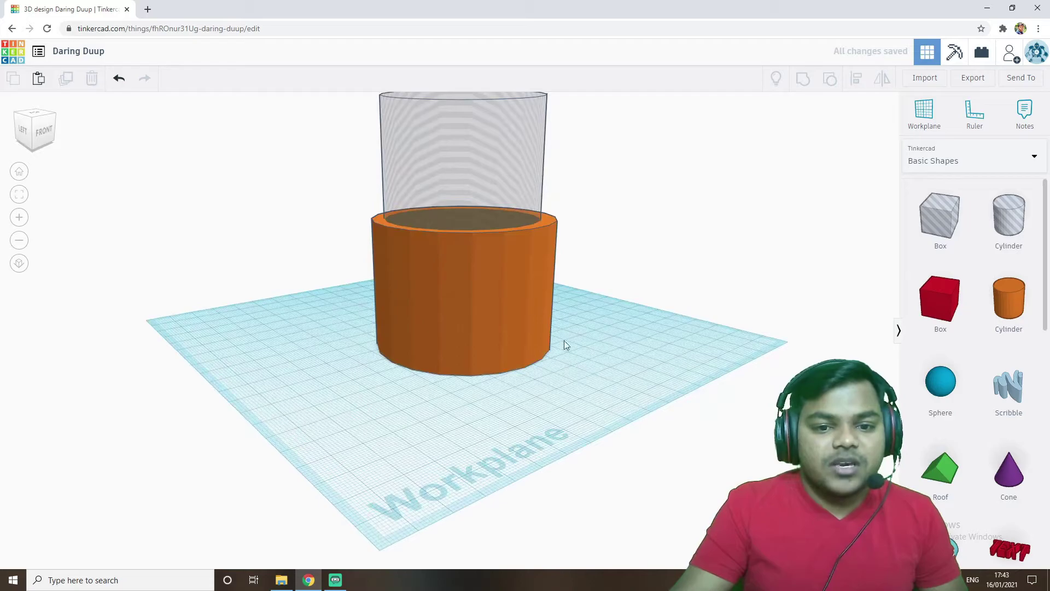
pyautogui.click(465, 211)
pyautogui.moveTo(459, 175); pyautogui.dragTo(460, 209)
pyautogui.scroll(4, 454, 345)
pyautogui.moveTo(407, 414); pyautogui.dragTo(311, 333, button='right')
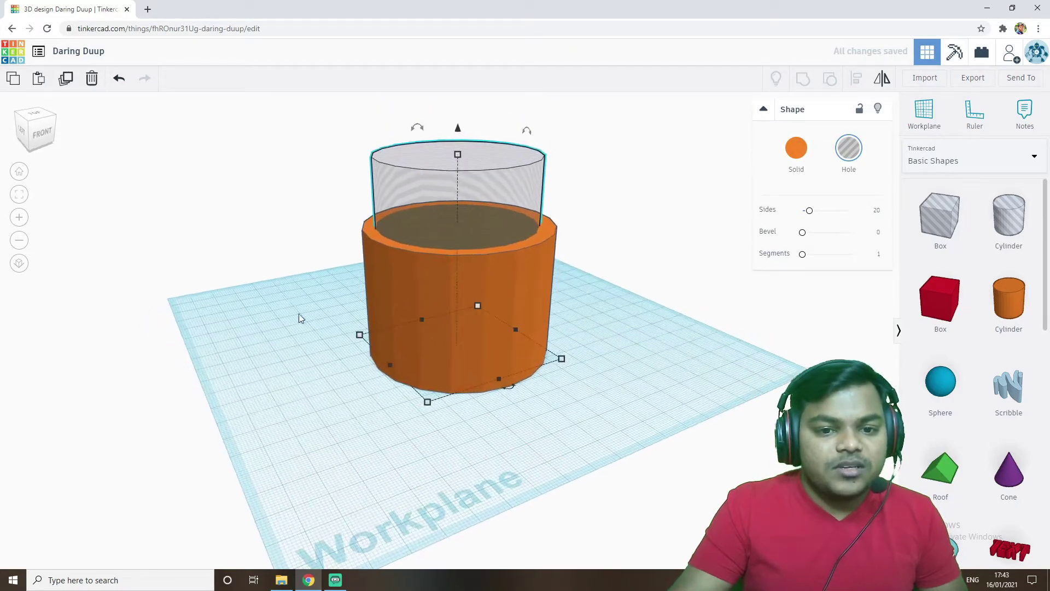
# Select both cylinders and align the hole with the orange cylinder along one side edge using Align
pyautogui.moveTo(276, 171); pyautogui.dragTo(586, 418)
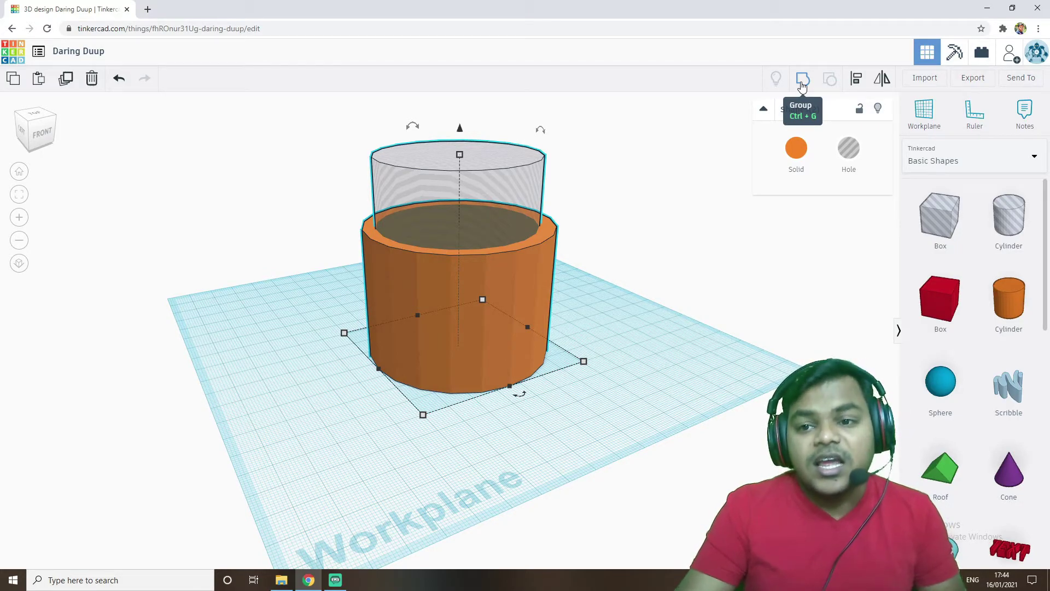
pyautogui.click(858, 81)
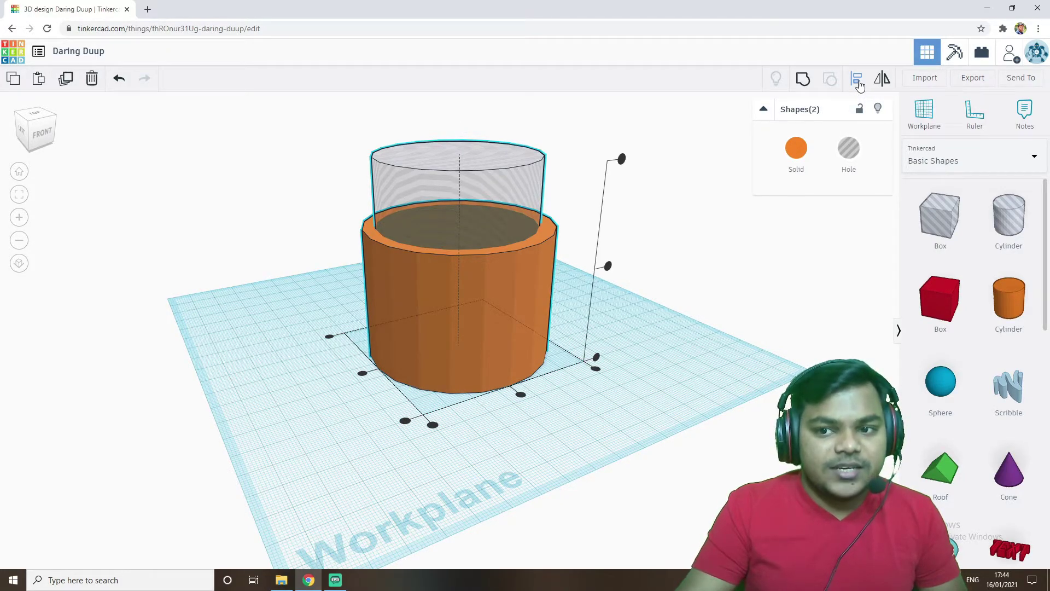
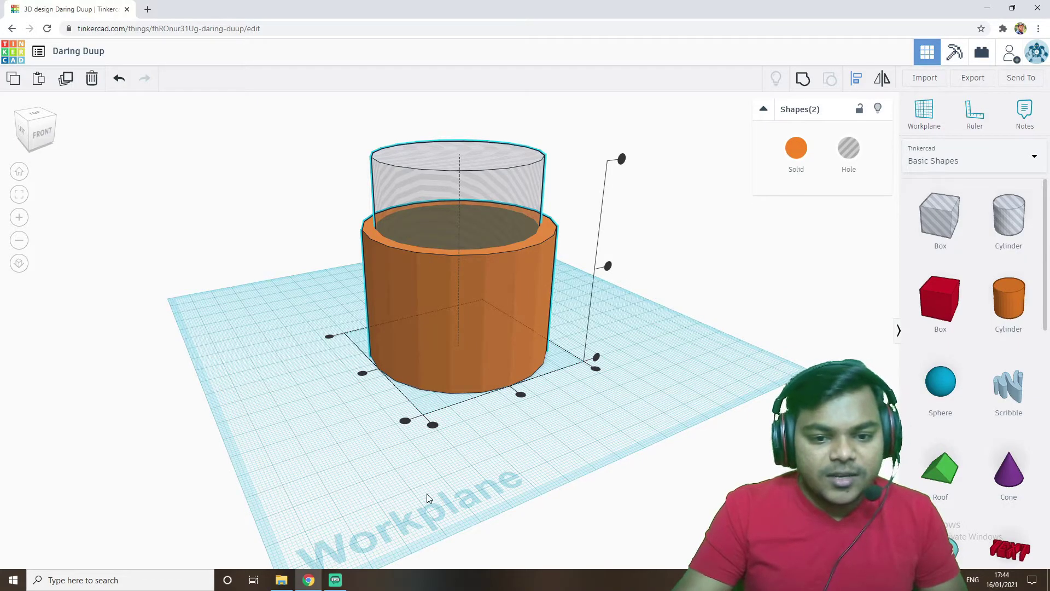
pyautogui.moveTo(385, 495); pyautogui.dragTo(415, 517, button='right')
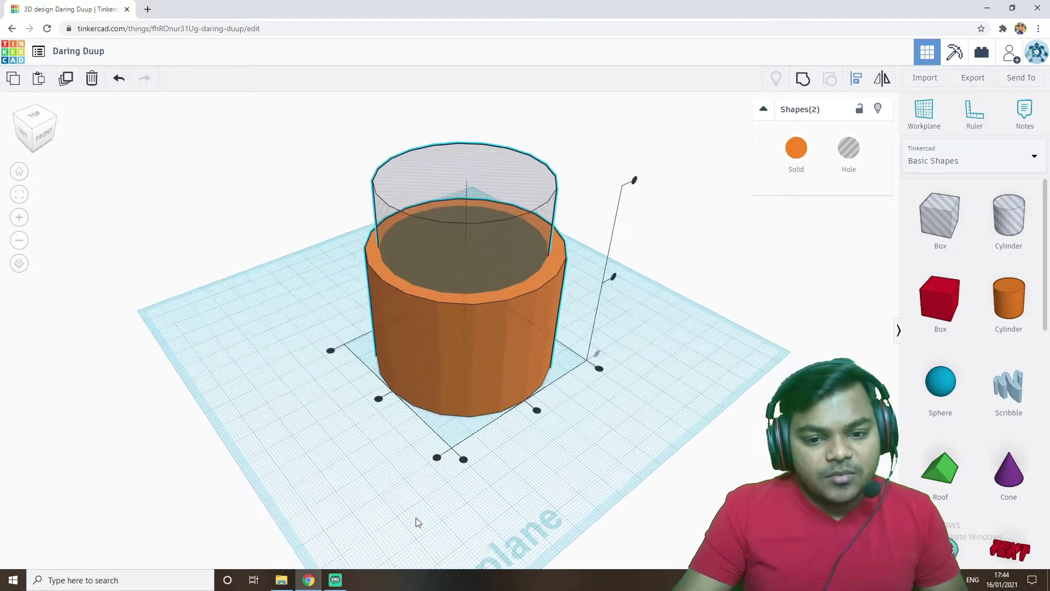
pyautogui.moveTo(367, 485); pyautogui.dragTo(519, 461, button='right')
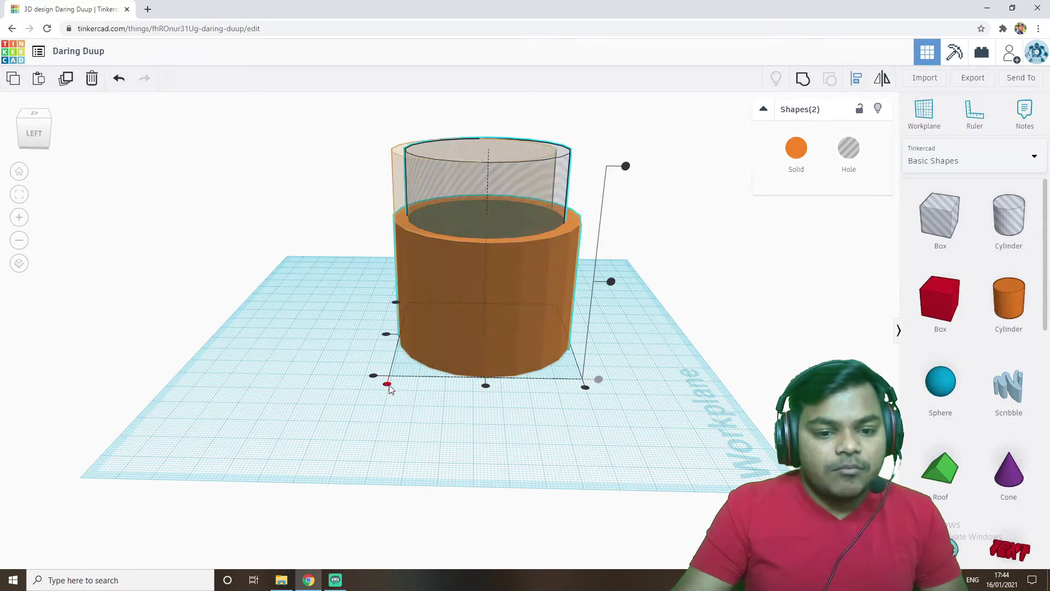
pyautogui.moveTo(387, 386); pyautogui.dragTo(389, 387)
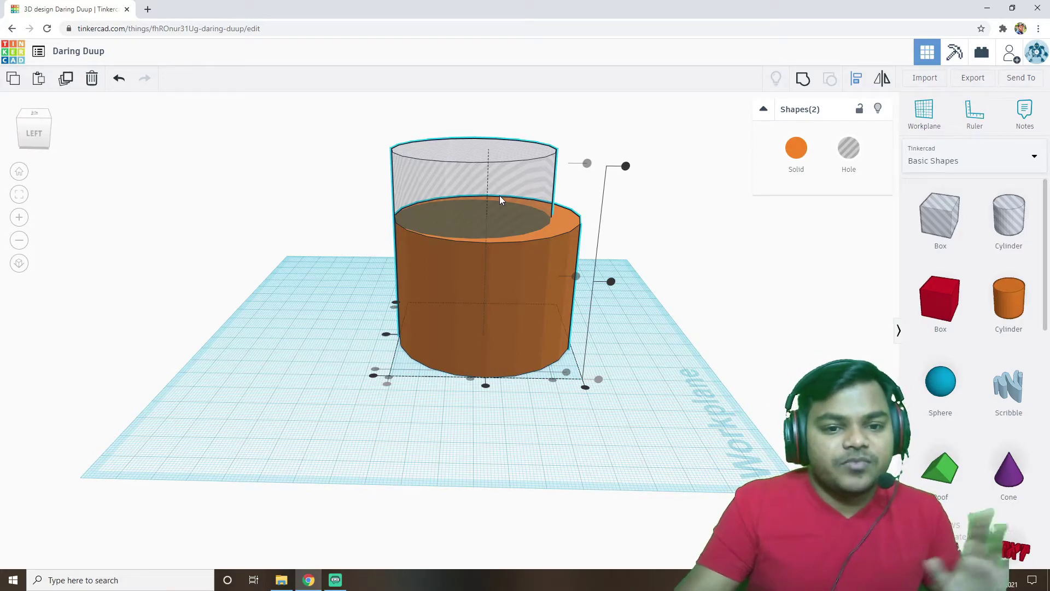
# Align the cylinder hole to the opposite side edge of the orange cylinder
pyautogui.moveTo(458, 336); pyautogui.dragTo(523, 412, button='right')
pyautogui.moveTo(610, 364); pyautogui.dragTo(454, 362, button='right')
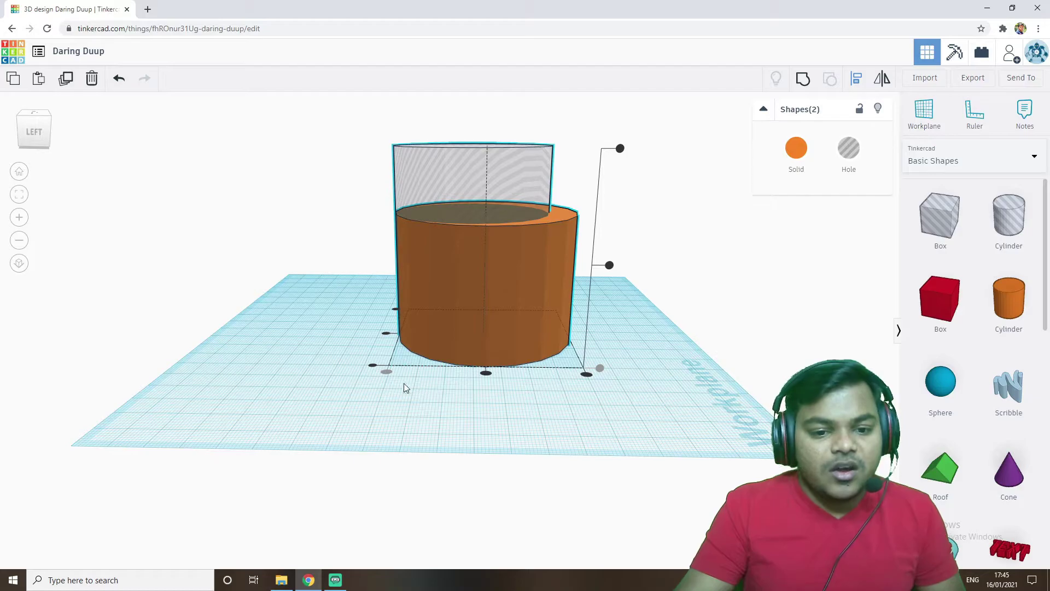
pyautogui.click(587, 374)
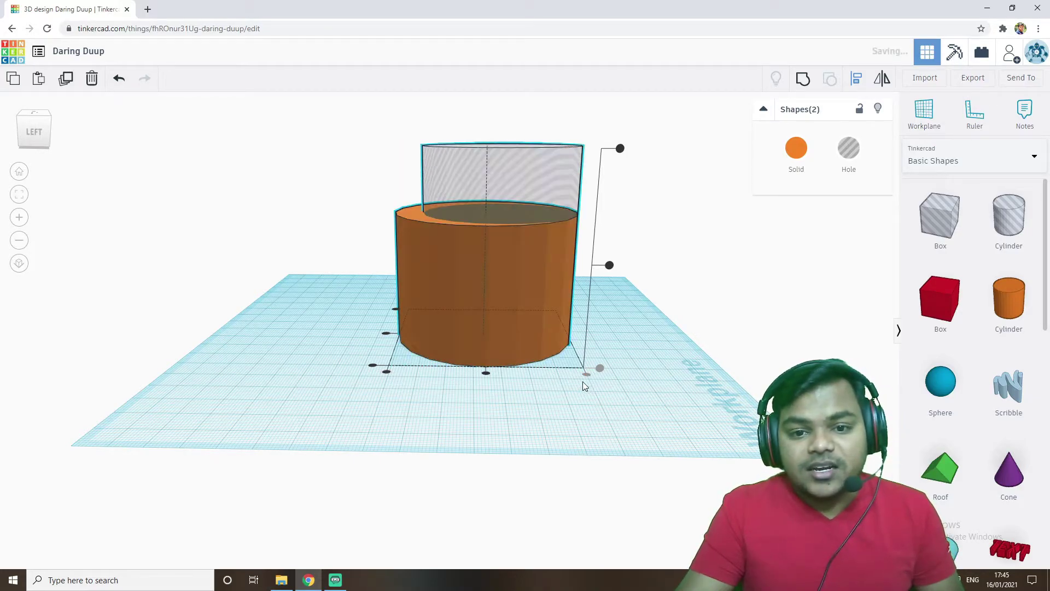
pyautogui.moveTo(567, 413); pyautogui.dragTo(517, 440, button='right')
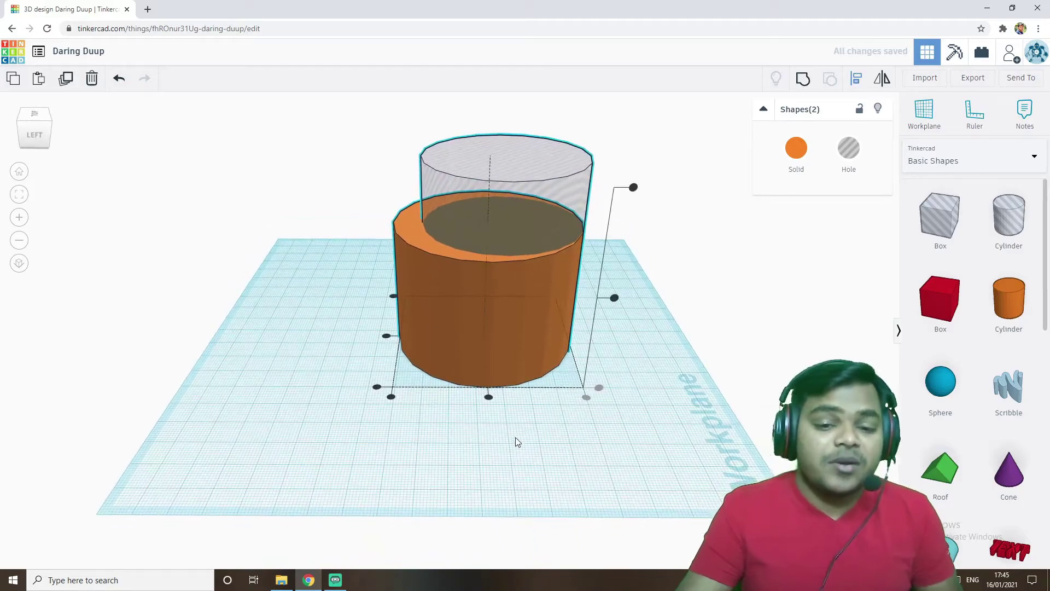
# Centre the cylinder hole and the orange cylinder on each other along both base directions
pyautogui.click(490, 398)
pyautogui.moveTo(537, 464); pyautogui.dragTo(554, 483, button='right')
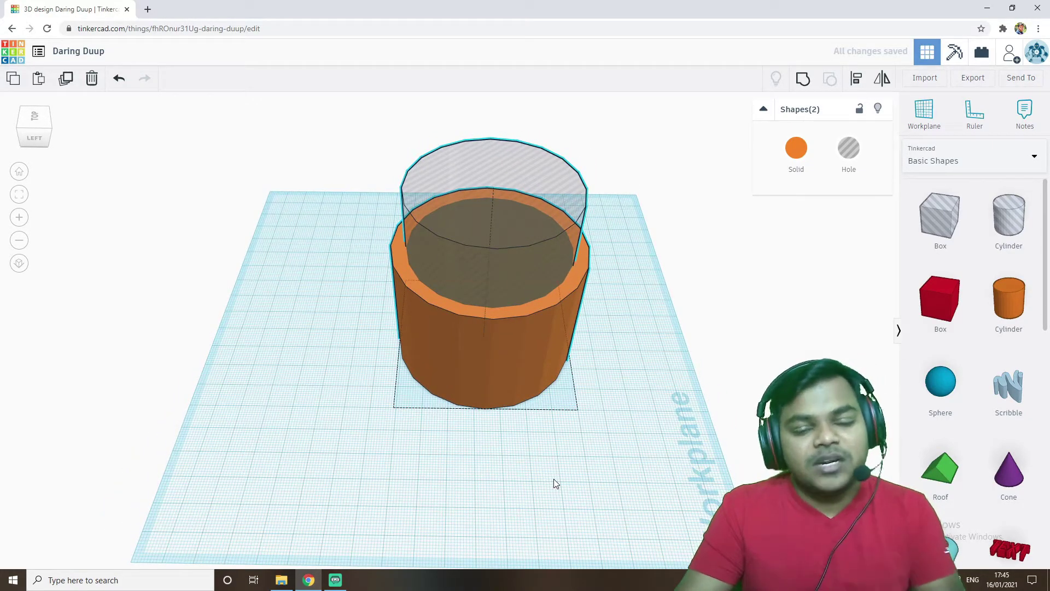
pyautogui.moveTo(525, 483); pyautogui.dragTo(528, 448, button='right')
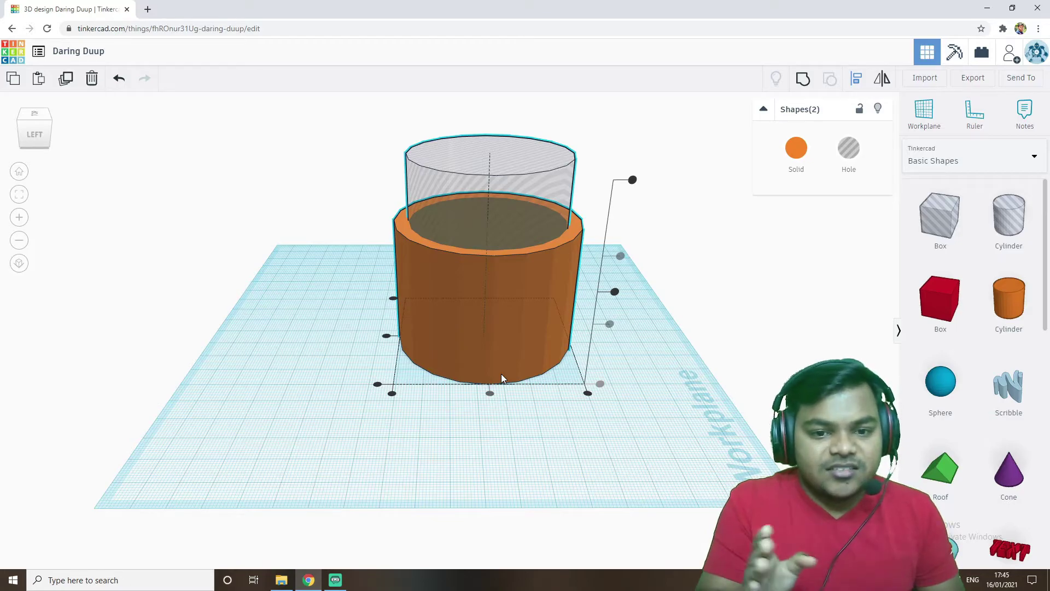
pyautogui.moveTo(290, 371); pyautogui.dragTo(586, 393, button='right')
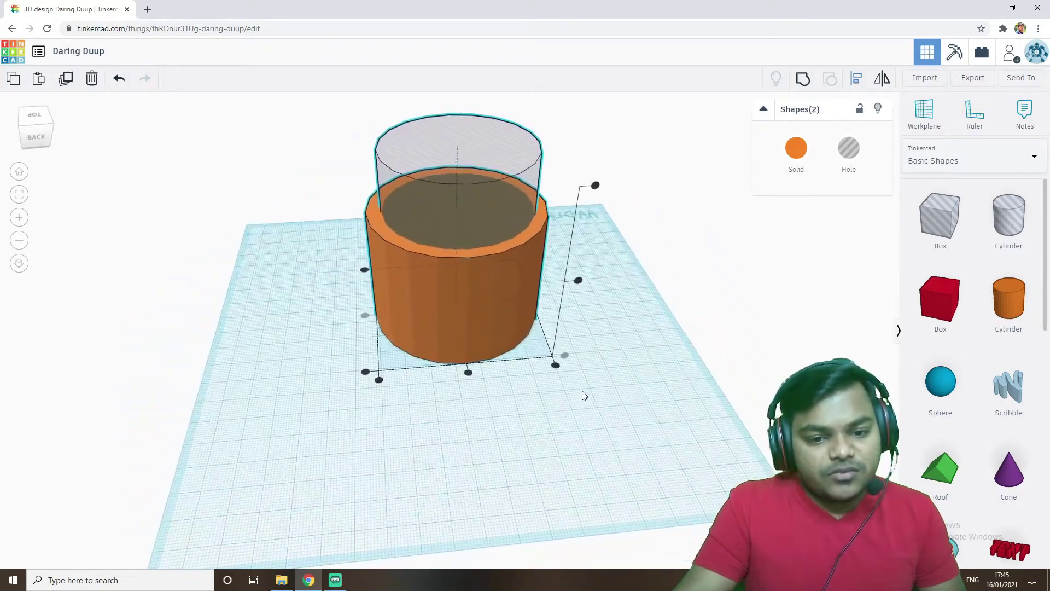
pyautogui.moveTo(480, 382); pyautogui.dragTo(513, 550, button='right')
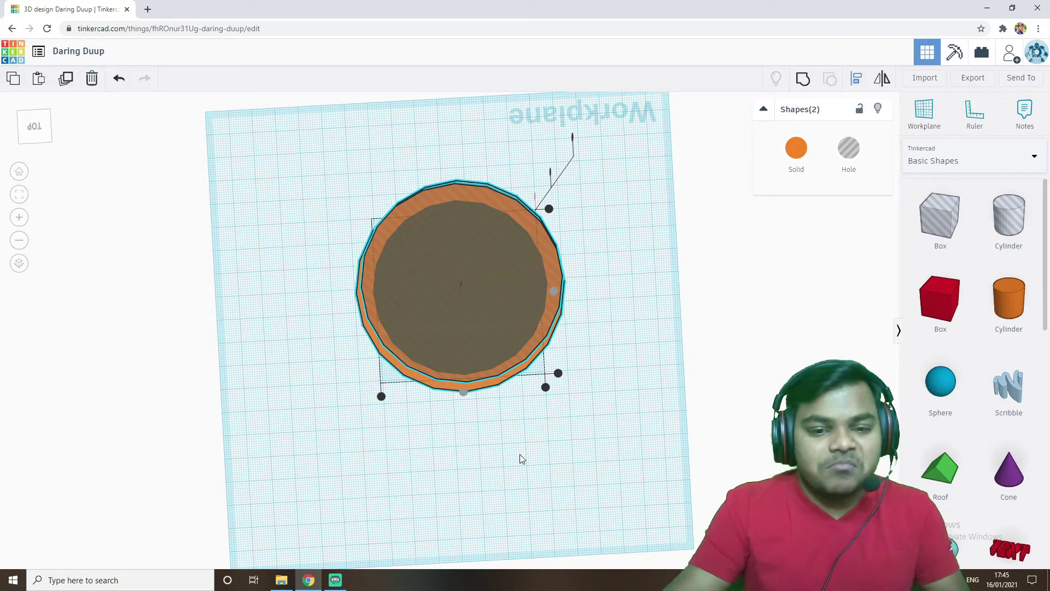
pyautogui.moveTo(521, 475); pyautogui.dragTo(467, 449, button='right')
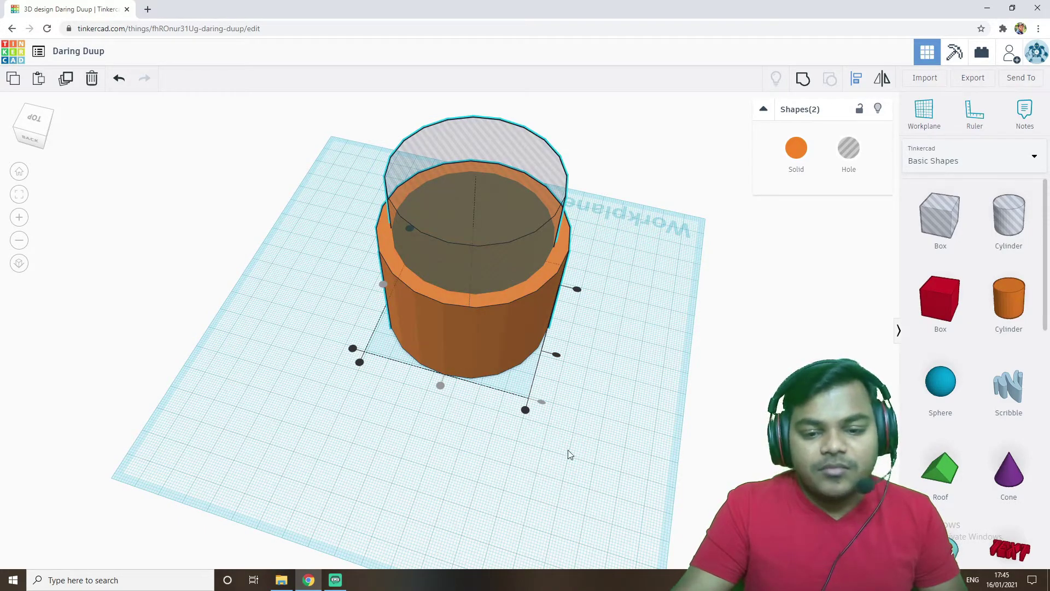
pyautogui.moveTo(615, 447); pyautogui.dragTo(492, 474, button='right')
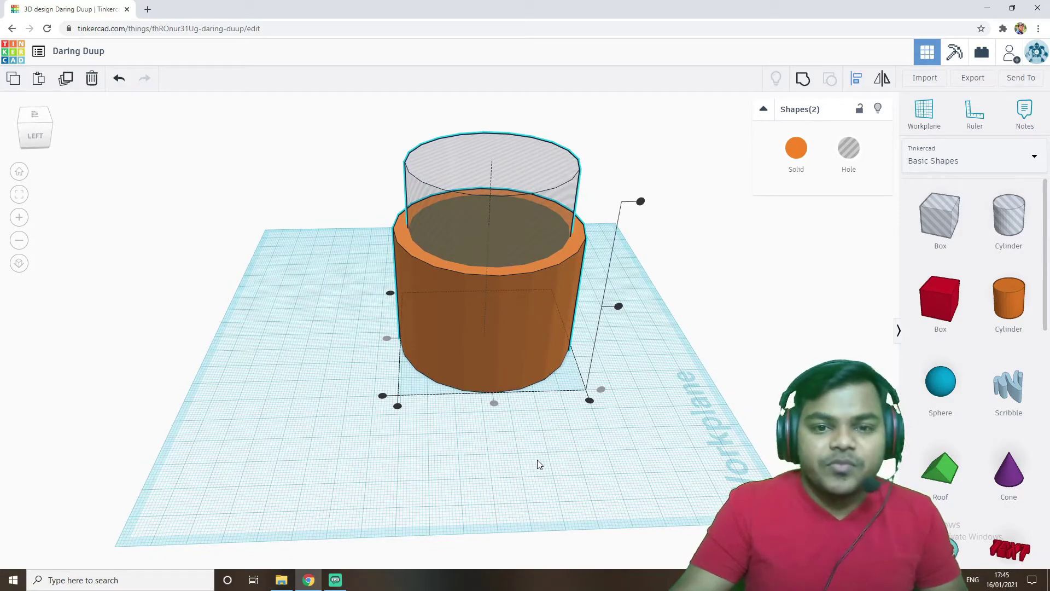
pyautogui.moveTo(544, 461); pyautogui.dragTo(516, 438, button='right')
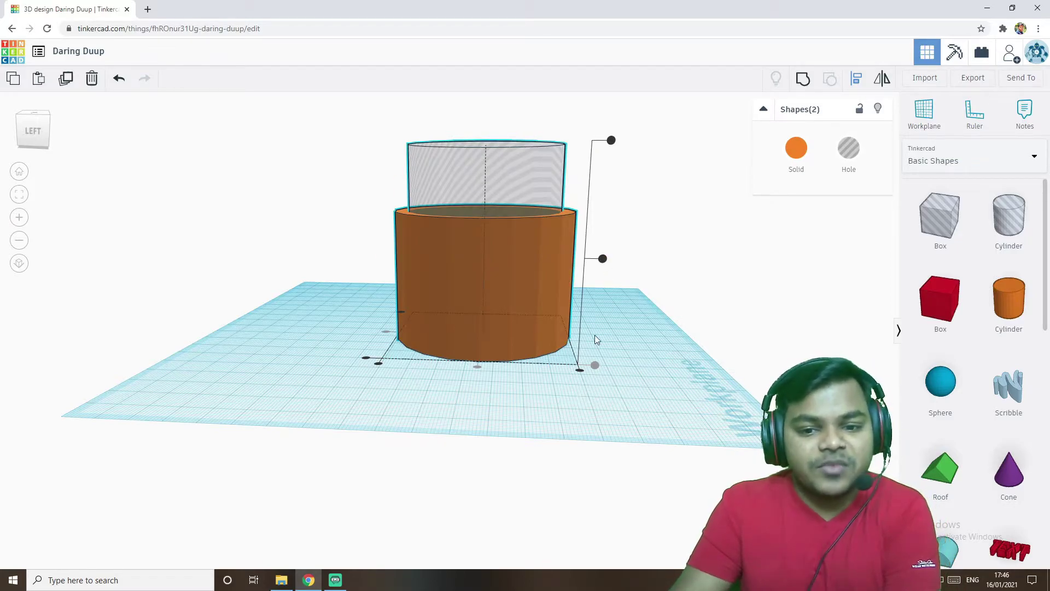
# Try aligning the two cylinders vertically by their tops and by their mid-heights
pyautogui.click(597, 367)
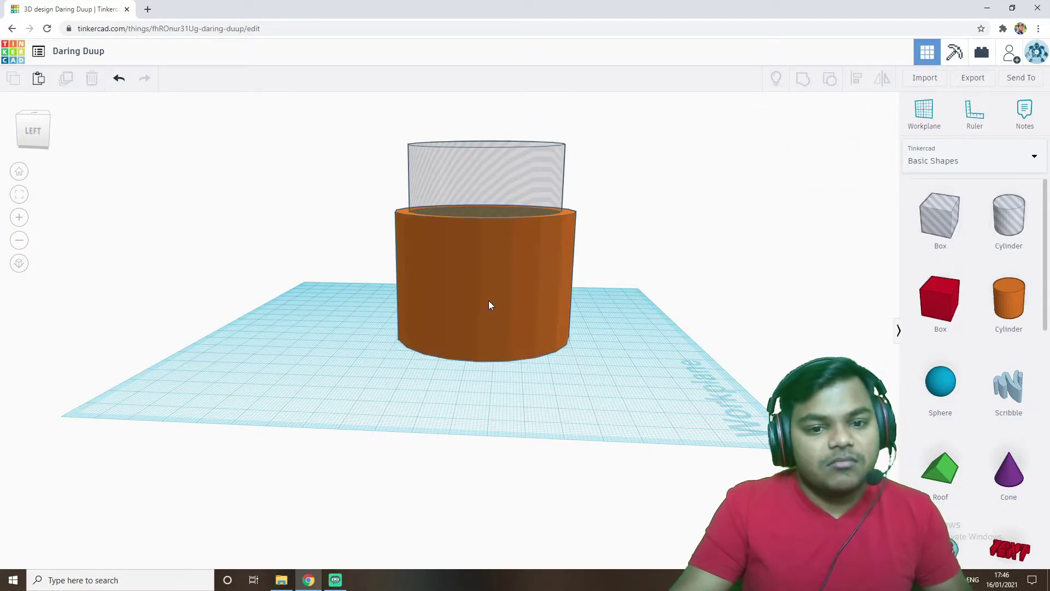
pyautogui.click(539, 300)
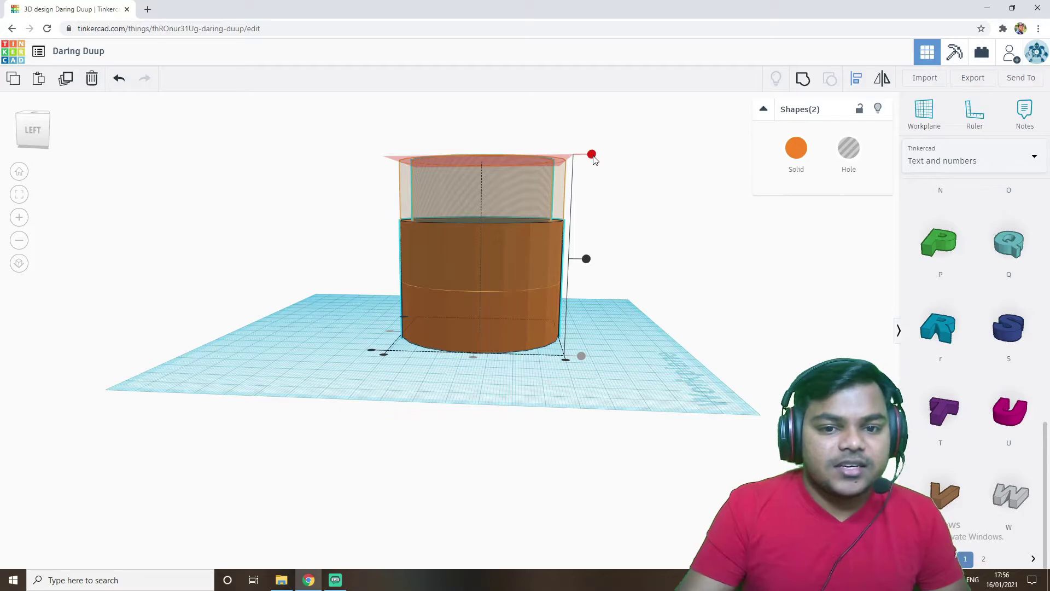
pyautogui.click(593, 157)
pyautogui.moveTo(668, 240); pyautogui.dragTo(611, 253, button='right')
pyautogui.click(583, 256)
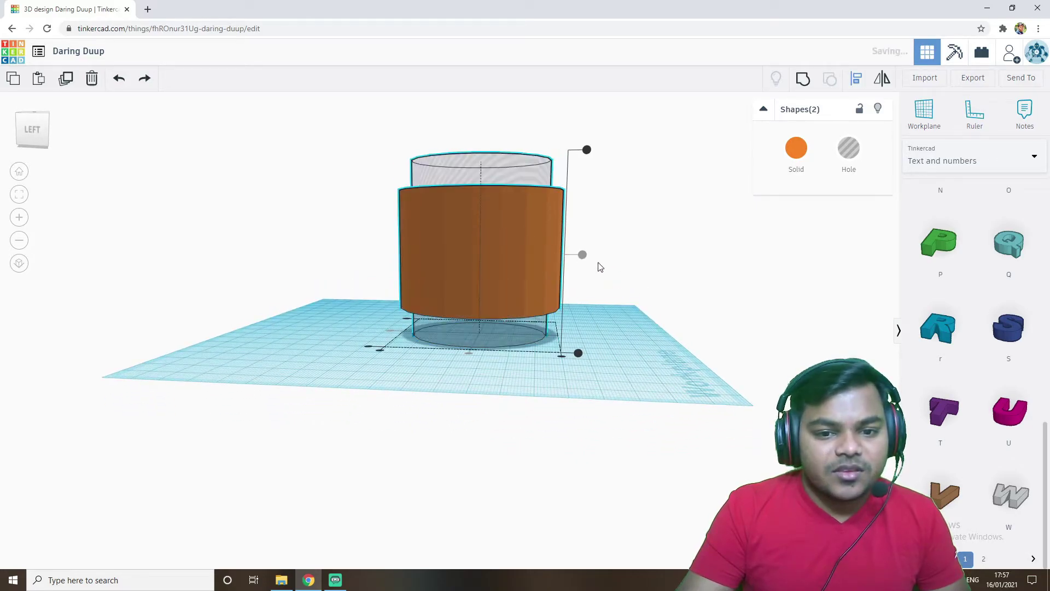
pyautogui.moveTo(622, 301); pyautogui.dragTo(647, 288, button='right')
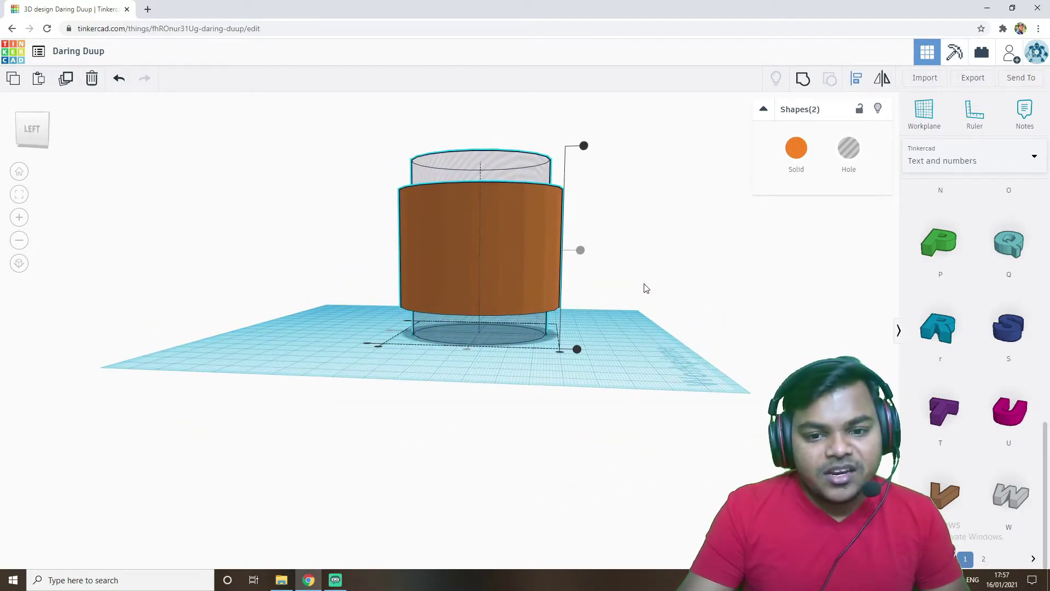
# Align the bottoms of both cylinders on the workplane and leave the alignment mode
pyautogui.click(577, 350)
pyautogui.moveTo(622, 357); pyautogui.dragTo(577, 359, button='right')
pyautogui.scroll(2, 645, 397)
pyautogui.moveTo(644, 395); pyautogui.dragTo(649, 425, button='right')
pyautogui.scroll(-3, 649, 425)
pyautogui.click(564, 407)
pyautogui.moveTo(566, 411); pyautogui.dragTo(586, 408, button='right')
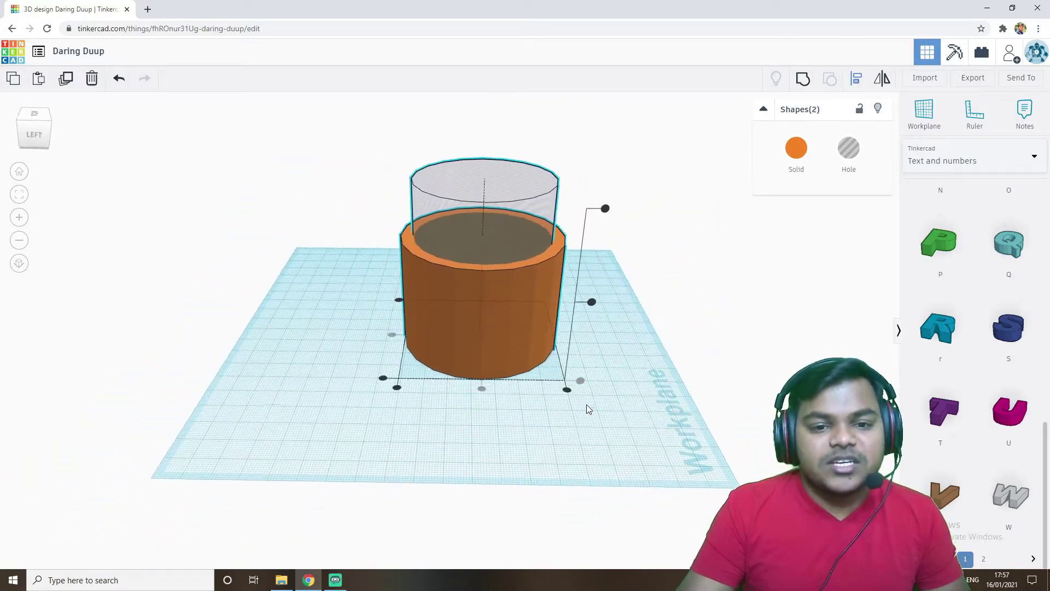
pyautogui.click(323, 427)
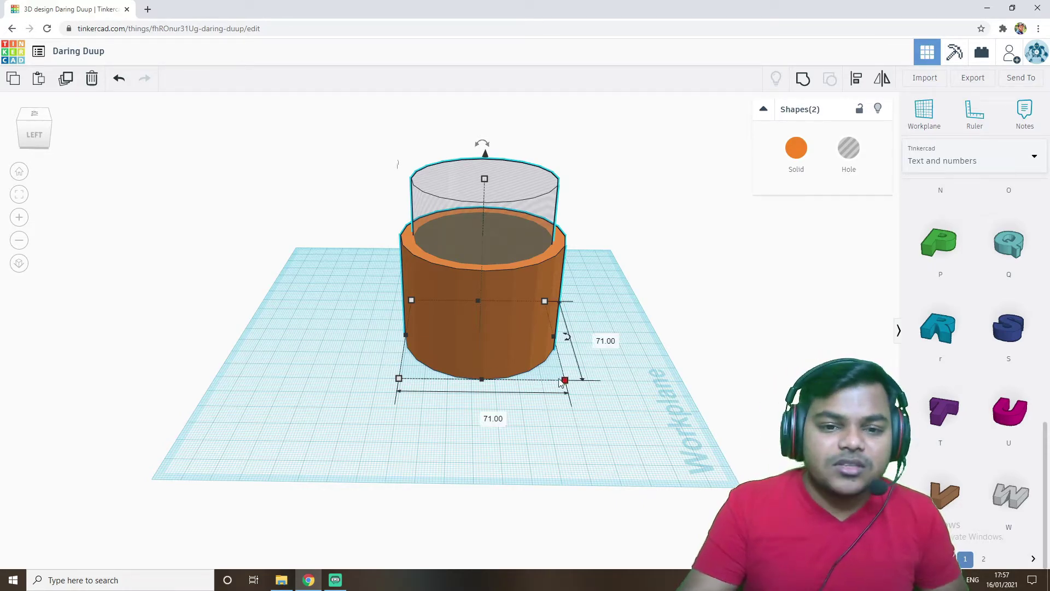
# Raise the cylinder hole slightly above the workplane to leave a floor in the cup
pyautogui.moveTo(694, 399); pyautogui.dragTo(662, 391, button='right')
pyautogui.moveTo(536, 418); pyautogui.dragTo(598, 458, button='right')
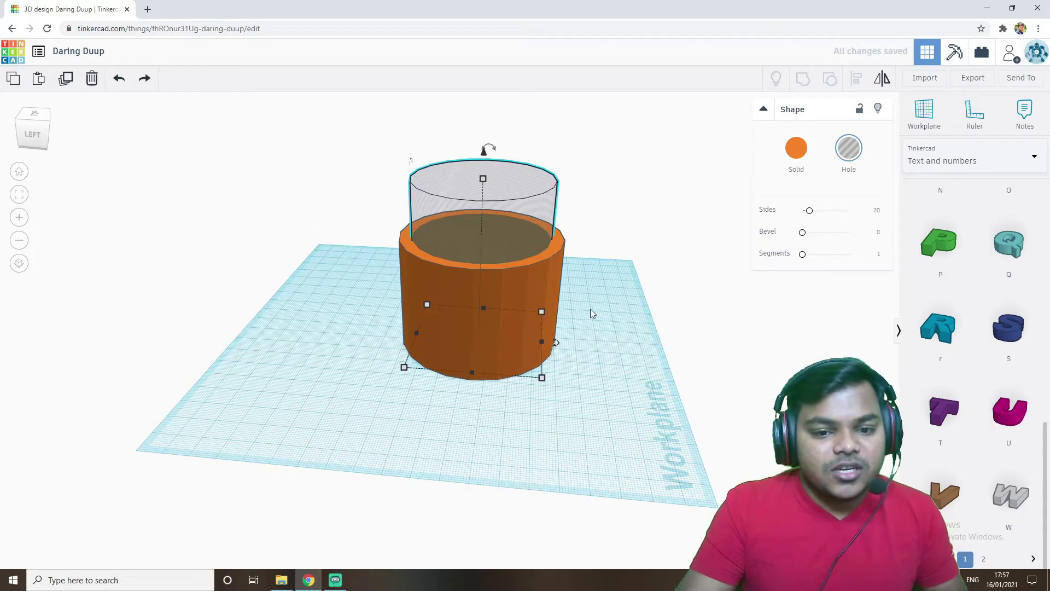
pyautogui.moveTo(590, 309)
pyautogui.mouseDown(button='right')
pyautogui.moveTo(599, 323)
pyautogui.moveTo(622, 307)
pyautogui.moveTo(603, 380)
pyautogui.moveTo(594, 312)
pyautogui.mouseUp(button='right')
pyautogui.moveTo(484, 153); pyautogui.dragTo(485, 142)
pyautogui.moveTo(579, 368)
pyautogui.mouseDown(button='right')
pyautogui.moveTo(580, 355)
pyautogui.moveTo(579, 382)
pyautogui.mouseUp(button='right')
pyautogui.scroll(-3, 579, 382)
# Group the orange cylinder with the cylinder hole to cut out a hollow cup
pyautogui.moveTo(624, 393); pyautogui.dragTo(370, 222)
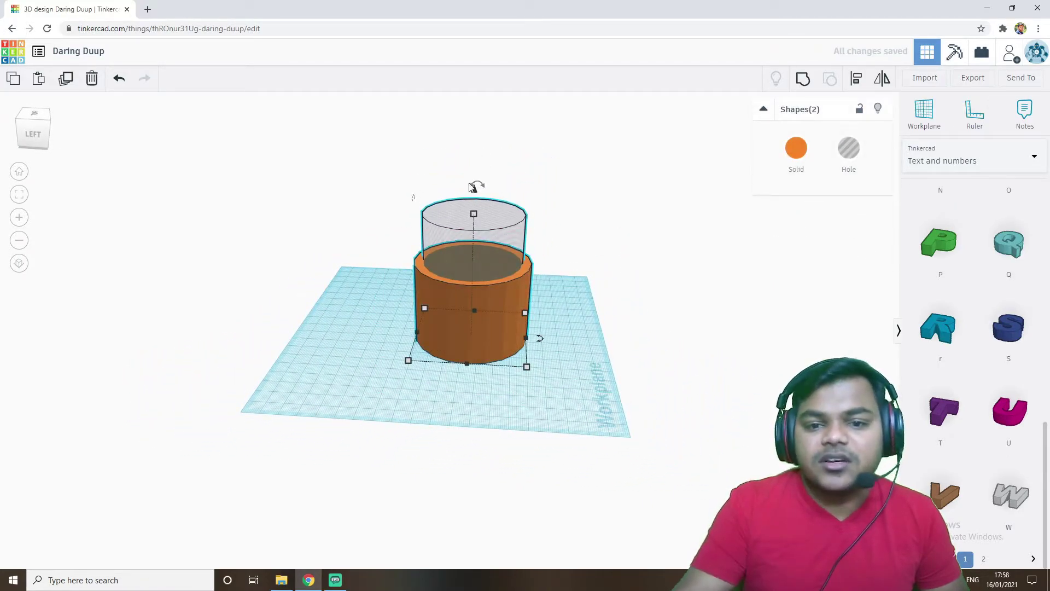
pyautogui.click(805, 88)
pyautogui.moveTo(539, 396); pyautogui.dragTo(629, 410, button='right')
pyautogui.scroll(2, 490, 426)
pyautogui.click(575, 456)
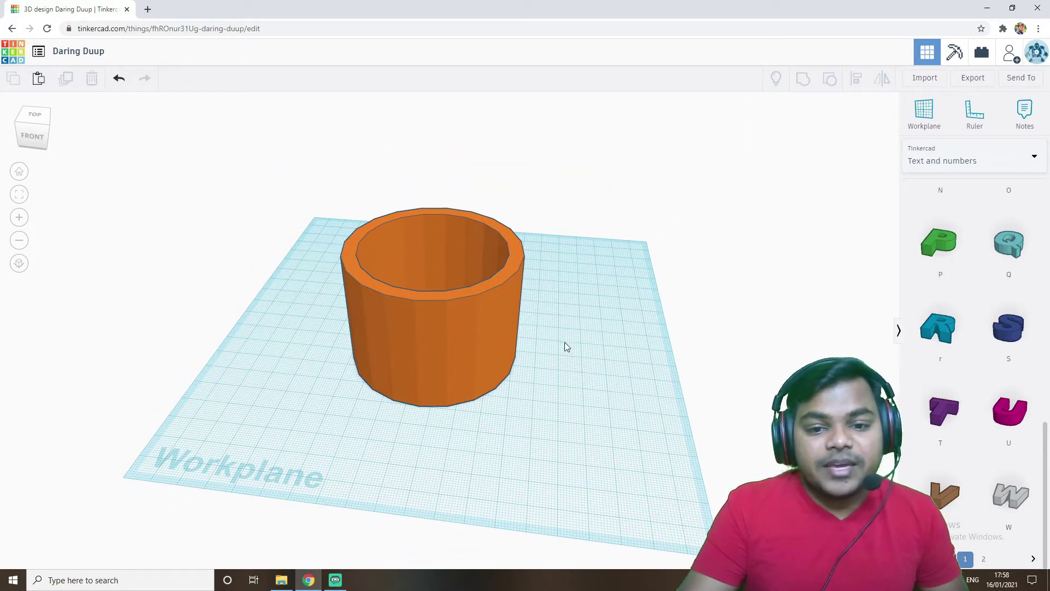
# Try adding a torus from the basic shapes beside the cup, enlarged to 63 mm, and delete it
pyautogui.click(955, 172)
pyautogui.click(949, 199)
pyautogui.scroll(-3, 976, 276)
pyautogui.scroll(-1, 974, 275)
pyautogui.scroll(-3, 971, 285)
pyautogui.scroll(-3, 978, 313)
pyautogui.moveTo(1014, 196); pyautogui.dragTo(730, 463)
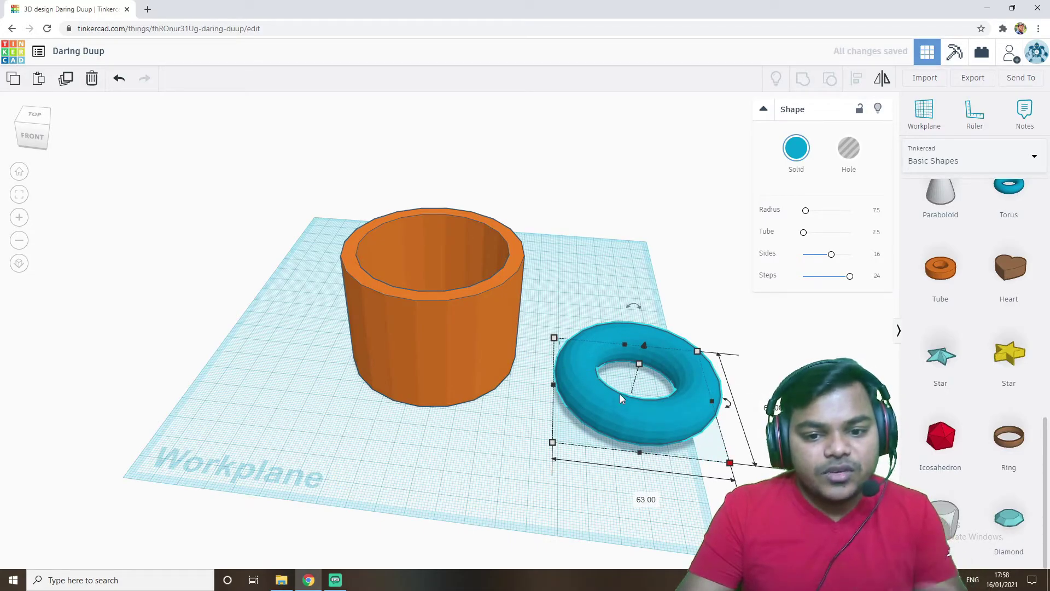
pyautogui.press('Delete')
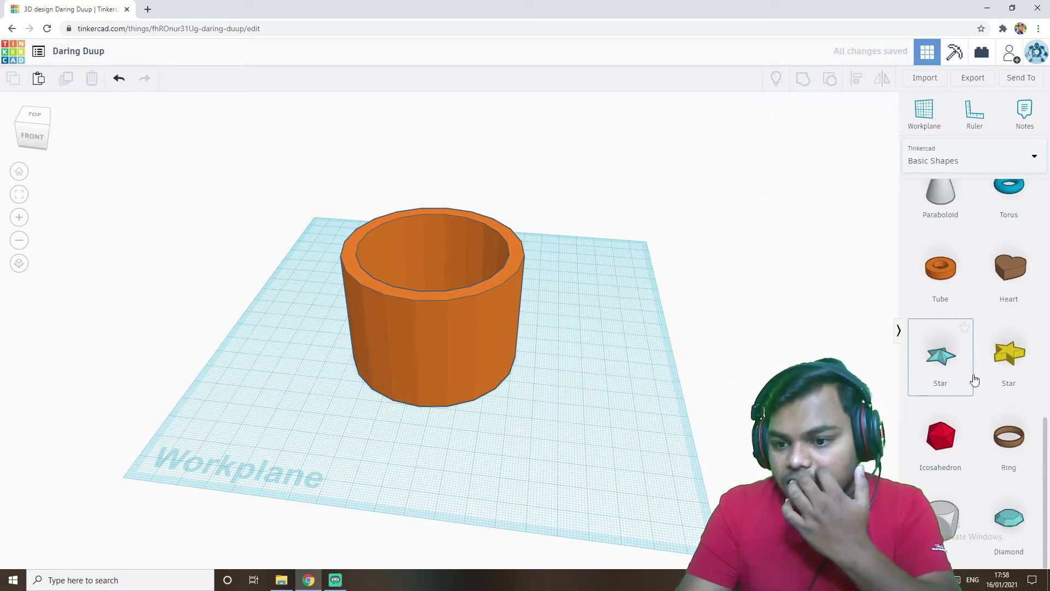
# Place a letter C from the Text and numbers shapes on the workplane beside the cup
pyautogui.scroll(10, 1001, 438)
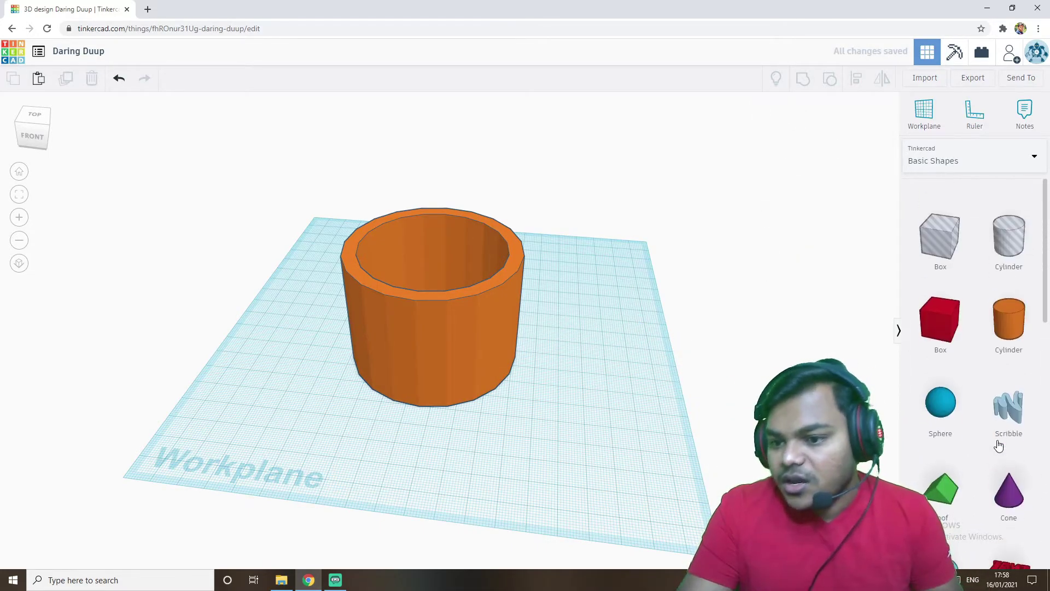
pyautogui.click(979, 164)
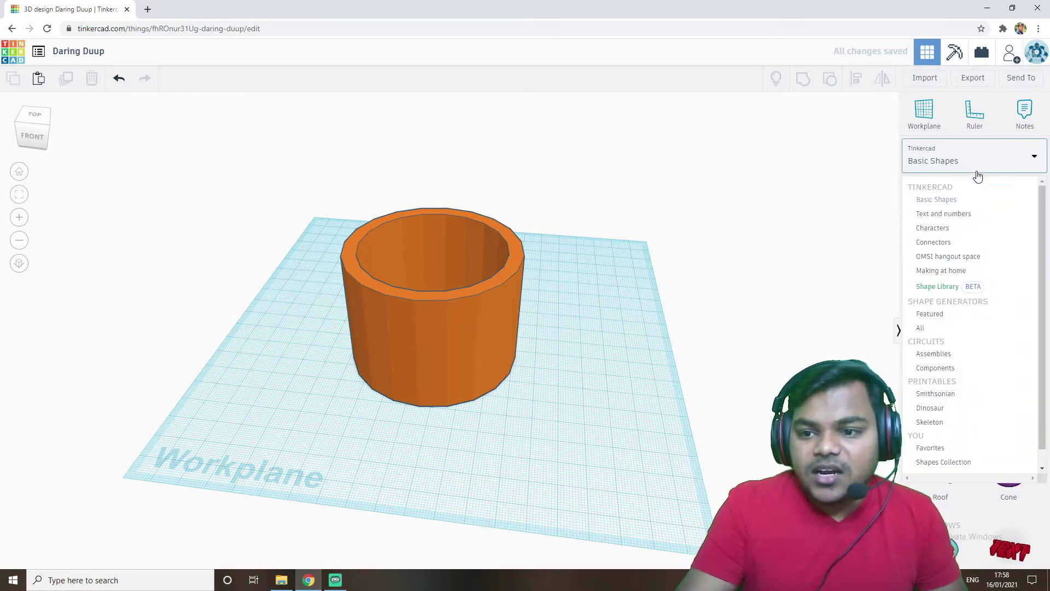
pyautogui.click(961, 229)
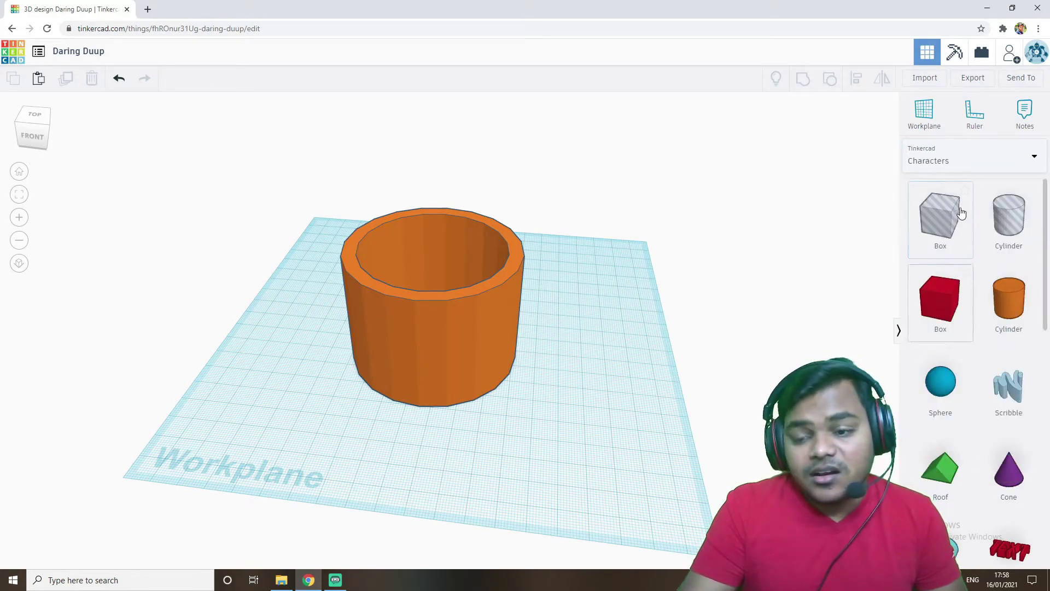
pyautogui.click(973, 163)
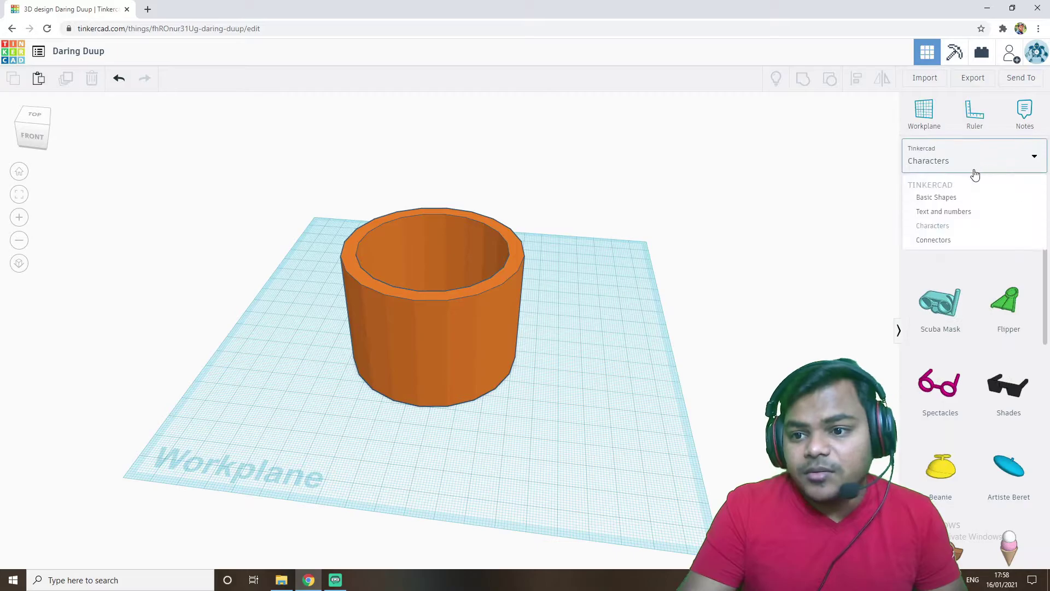
pyautogui.click(957, 219)
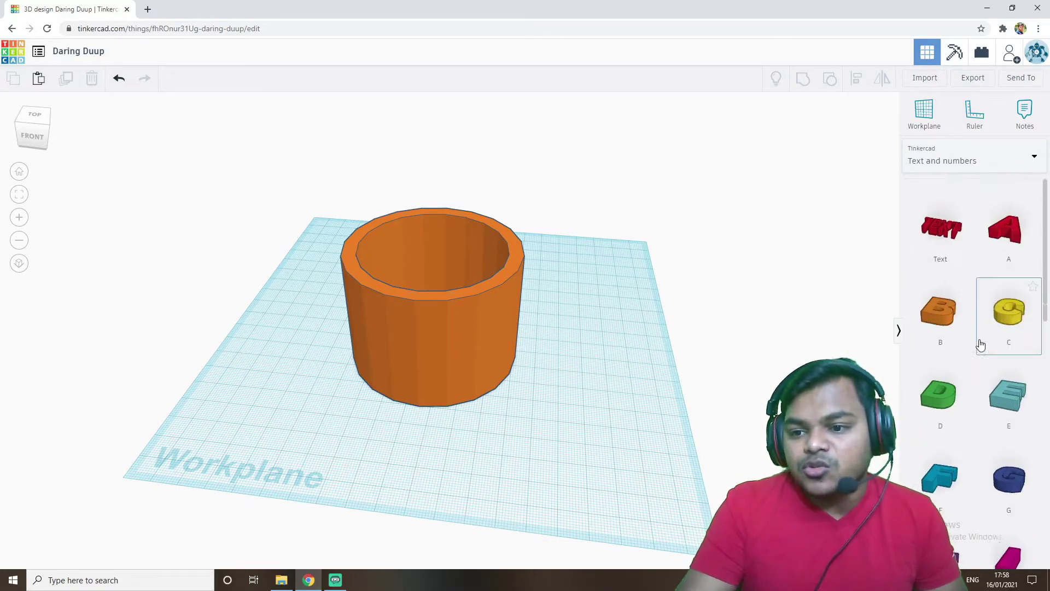
pyautogui.moveTo(1011, 300); pyautogui.dragTo(581, 372)
pyautogui.moveTo(605, 368); pyautogui.dragTo(544, 399, button='right')
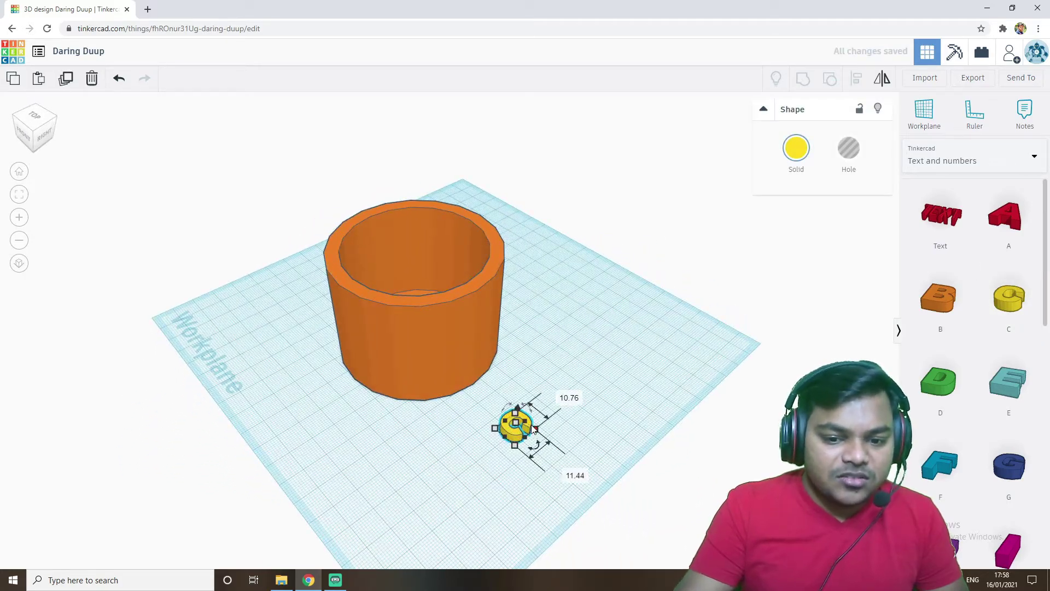
# Enlarge the letter C to about 25 by 27 mm and rotate it to stand upright on the workplane
pyautogui.moveTo(535, 429); pyautogui.dragTo(583, 431)
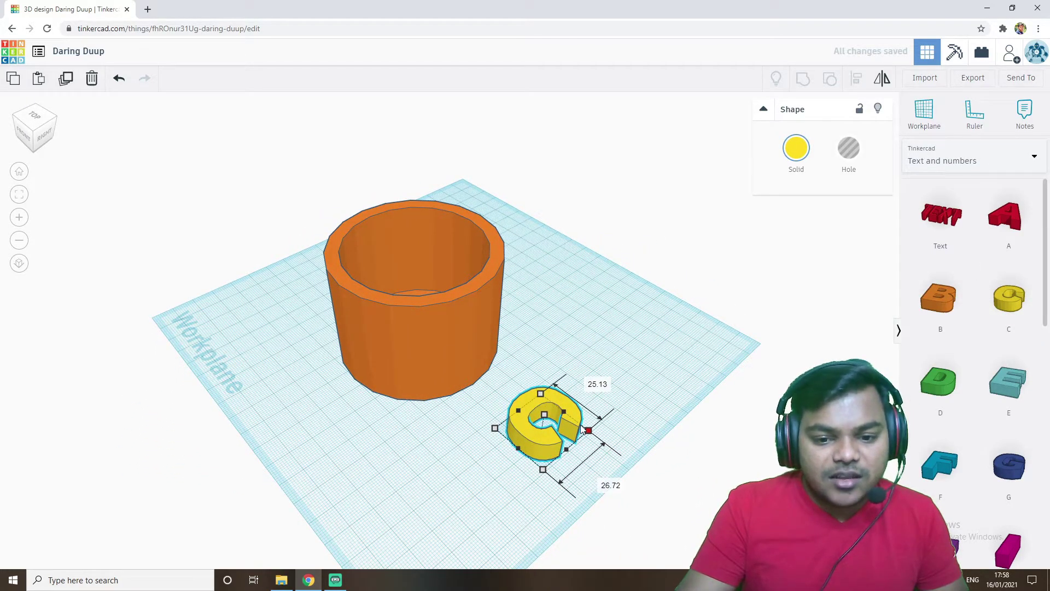
pyautogui.moveTo(649, 405); pyautogui.dragTo(582, 382, button='right')
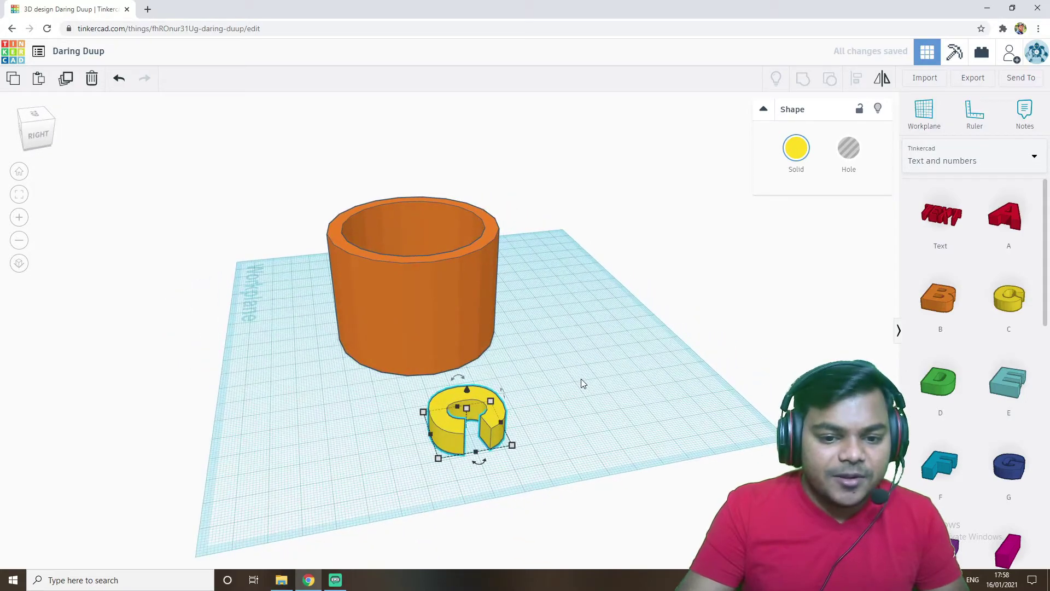
pyautogui.moveTo(458, 378); pyautogui.dragTo(504, 390)
pyautogui.moveTo(562, 395); pyautogui.dragTo(550, 376, button='right')
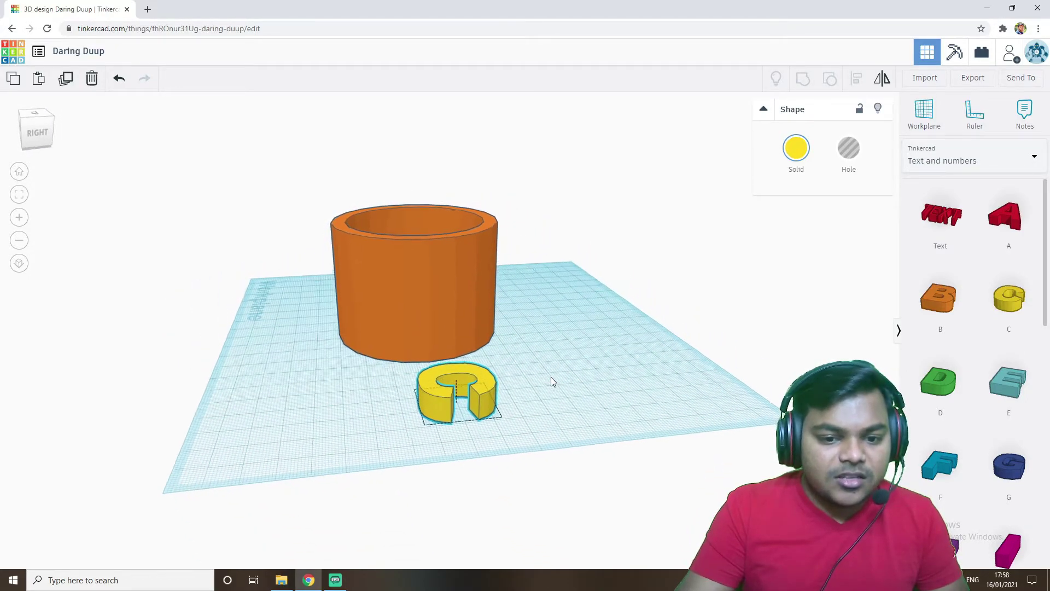
pyautogui.moveTo(448, 346); pyautogui.dragTo(500, 376)
pyautogui.scroll(5, 535, 393)
pyautogui.moveTo(583, 436); pyautogui.dragTo(691, 464, button='right')
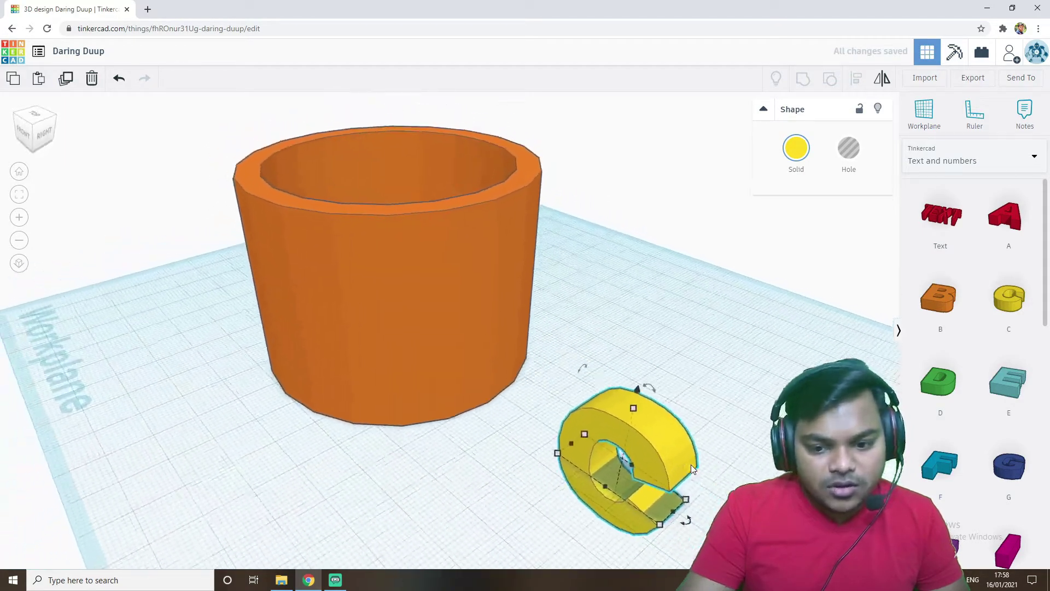
# Raise the upright C above the workplane and move it against the cup's side with its open ends facing the wall
pyautogui.scroll(-2, 691, 465)
pyautogui.moveTo(642, 488); pyautogui.dragTo(542, 418)
pyautogui.moveTo(541, 417); pyautogui.dragTo(694, 394, button='right')
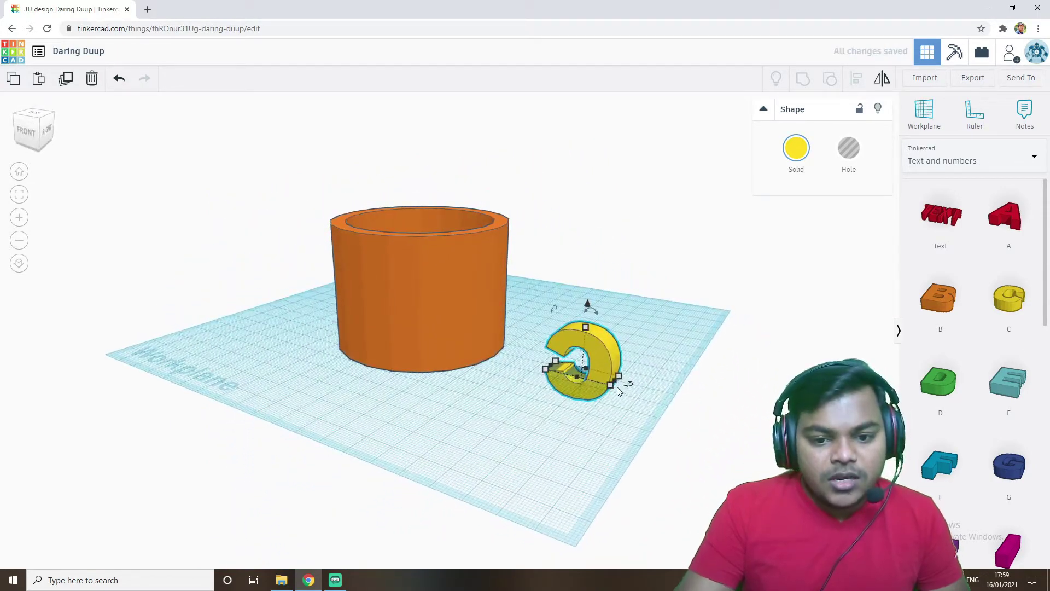
pyautogui.moveTo(588, 305); pyautogui.dragTo(594, 247)
pyautogui.moveTo(576, 352); pyautogui.dragTo(431, 451, button='right')
pyautogui.moveTo(441, 472); pyautogui.dragTo(416, 388)
pyautogui.moveTo(369, 463); pyautogui.dragTo(543, 426, button='right')
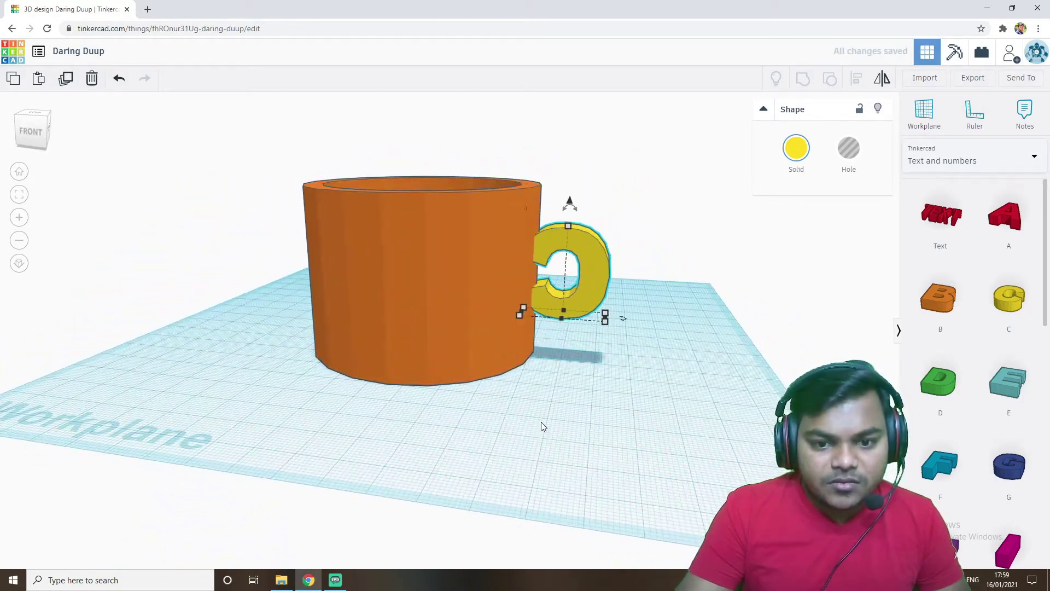
# Lift the C slightly and adjust its position so its open ends sink into the cup wall as a handle
pyautogui.moveTo(569, 199); pyautogui.dragTo(569, 193)
pyautogui.moveTo(595, 253); pyautogui.dragTo(589, 253)
pyautogui.moveTo(590, 253); pyautogui.dragTo(430, 441, button='right')
pyautogui.moveTo(428, 445); pyautogui.dragTo(417, 447)
pyautogui.moveTo(417, 447); pyautogui.dragTo(580, 470, button='right')
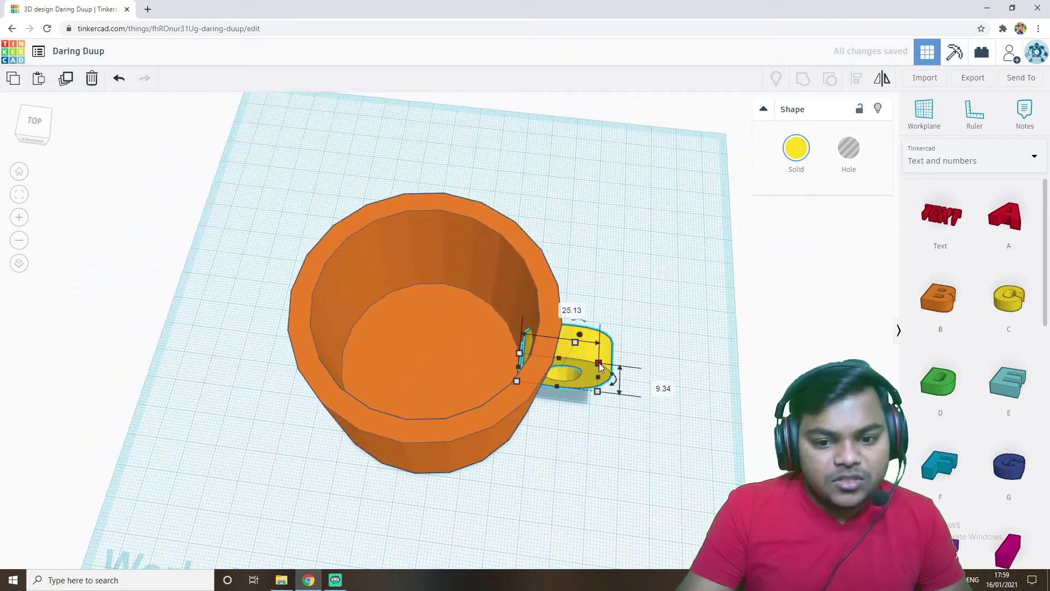
pyautogui.moveTo(582, 359); pyautogui.dragTo(573, 359)
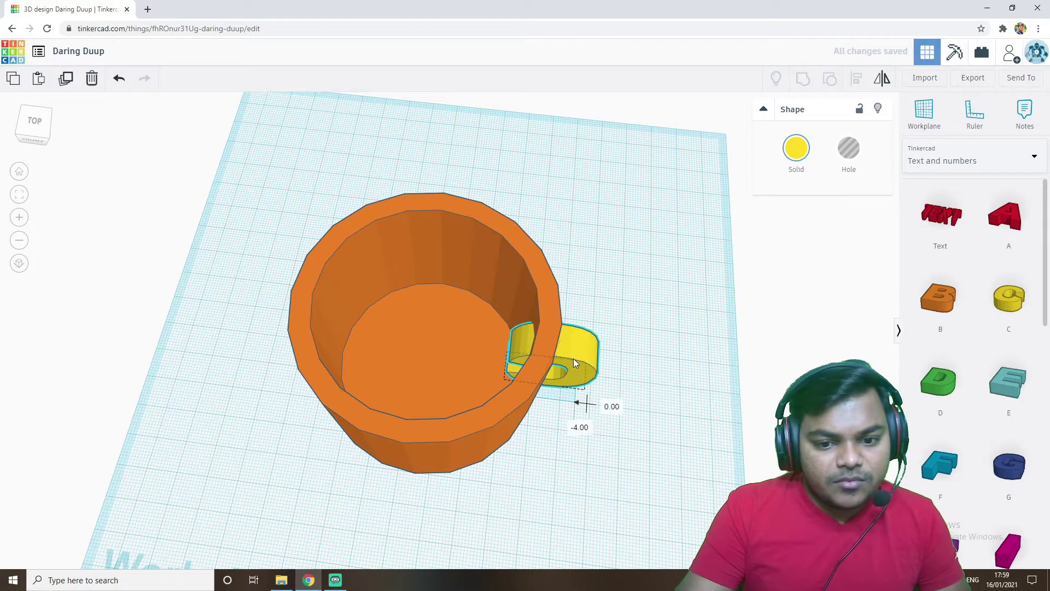
pyautogui.moveTo(520, 486); pyautogui.dragTo(576, 477, button='right')
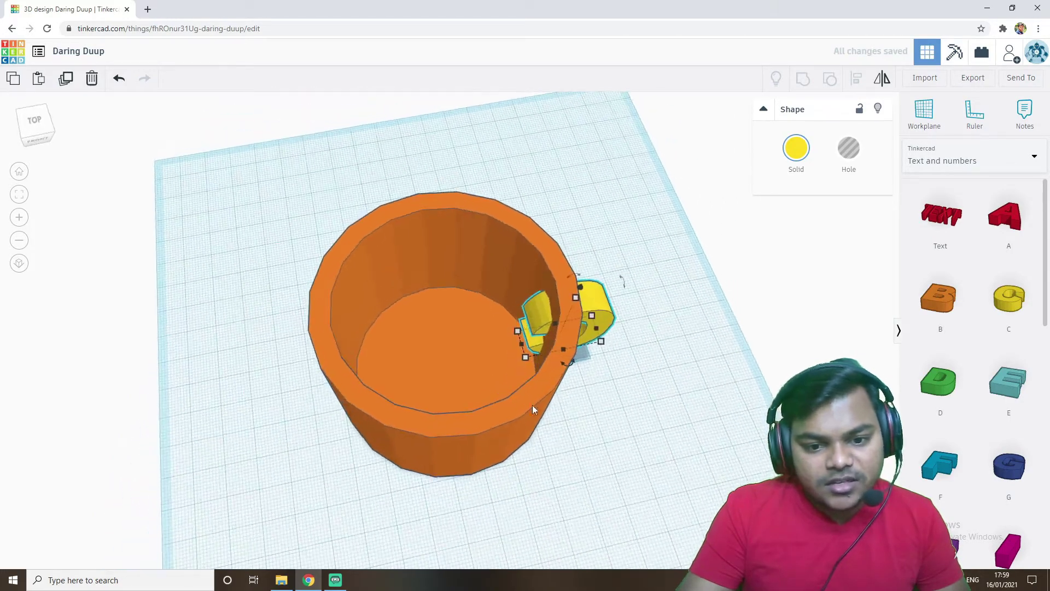
pyautogui.moveTo(565, 351)
pyautogui.mouseDown(button='right')
pyautogui.moveTo(558, 425)
pyautogui.moveTo(573, 352)
pyautogui.mouseUp(button='right')
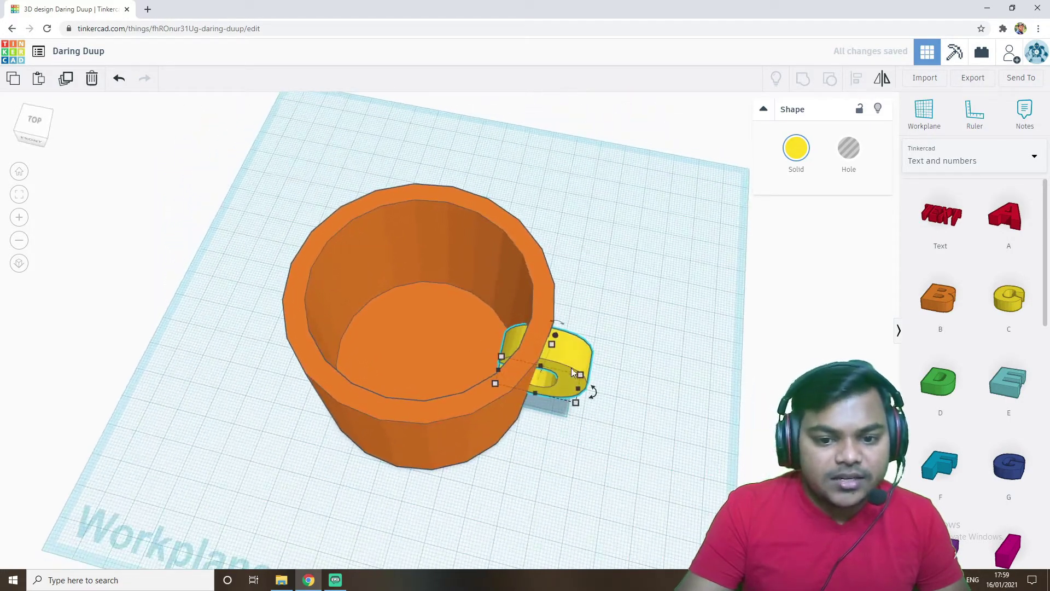
pyautogui.moveTo(572, 352); pyautogui.dragTo(593, 349)
pyautogui.moveTo(532, 465); pyautogui.dragTo(461, 430, button='right')
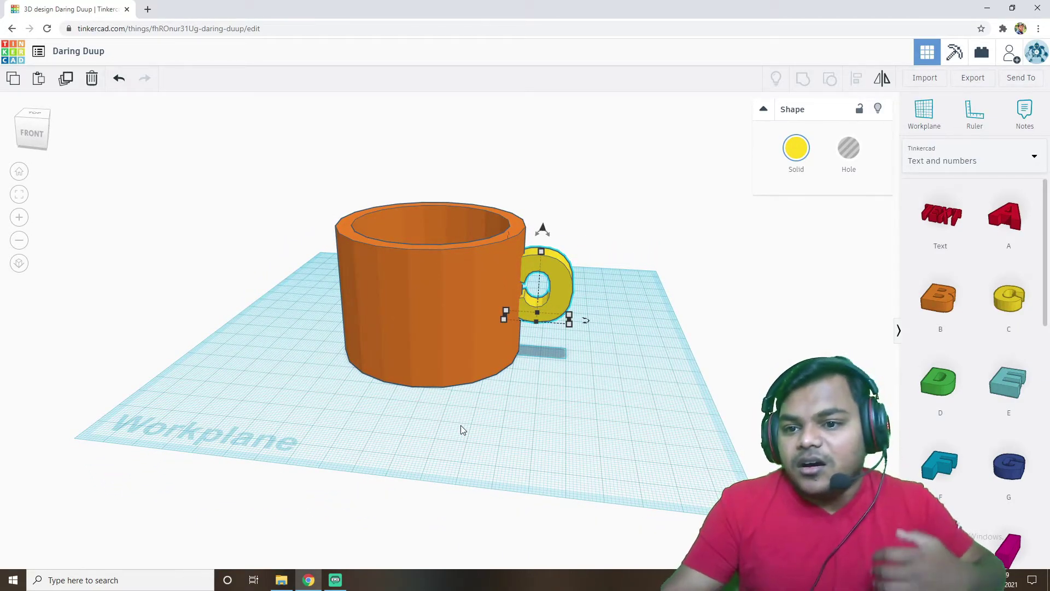
# Browse the letter shapes in the Text and numbers collection
pyautogui.scroll(-10, 981, 421)
pyautogui.scroll(10, 981, 421)
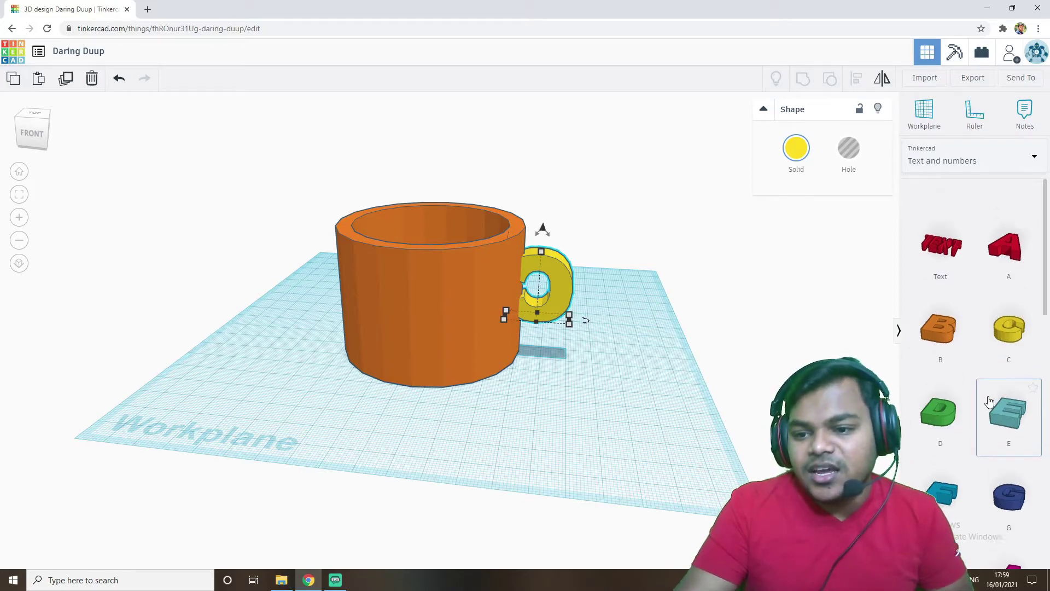
pyautogui.scroll(-10, 990, 402)
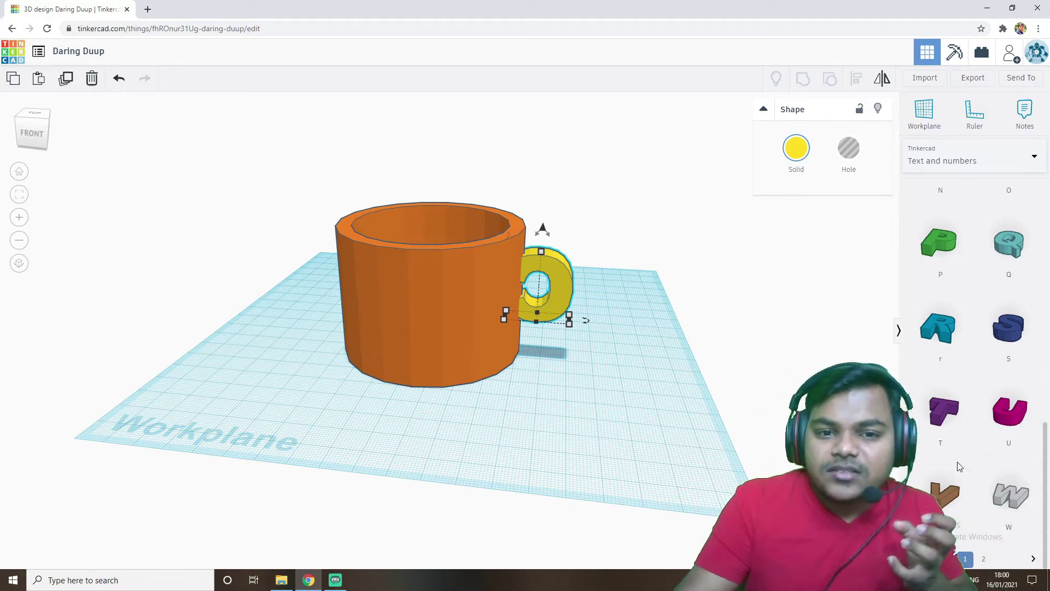
pyautogui.scroll(8, 961, 438)
pyautogui.scroll(5, 989, 456)
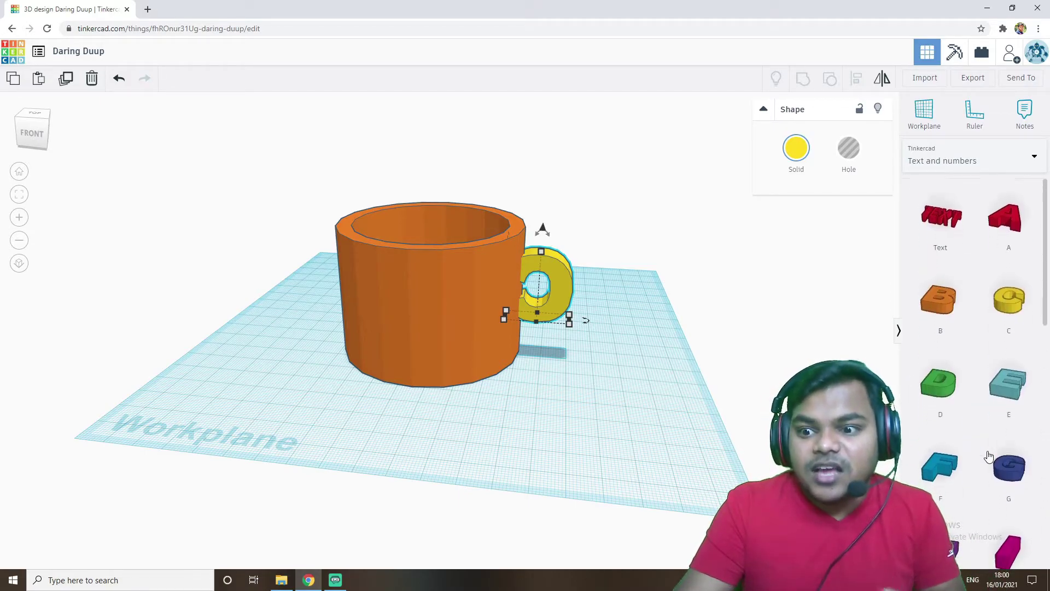
pyautogui.scroll(-10, 984, 441)
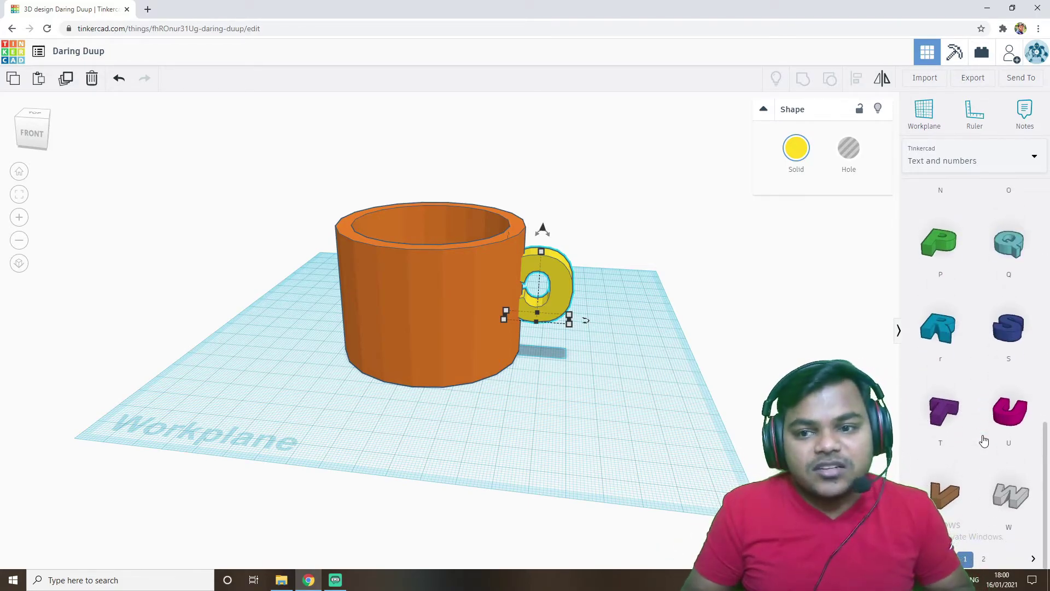
pyautogui.scroll(12, 959, 423)
# Group the orange cup and the yellow C handle into one mug shape
pyautogui.click(651, 363)
pyautogui.moveTo(651, 364); pyautogui.dragTo(618, 413, button='right')
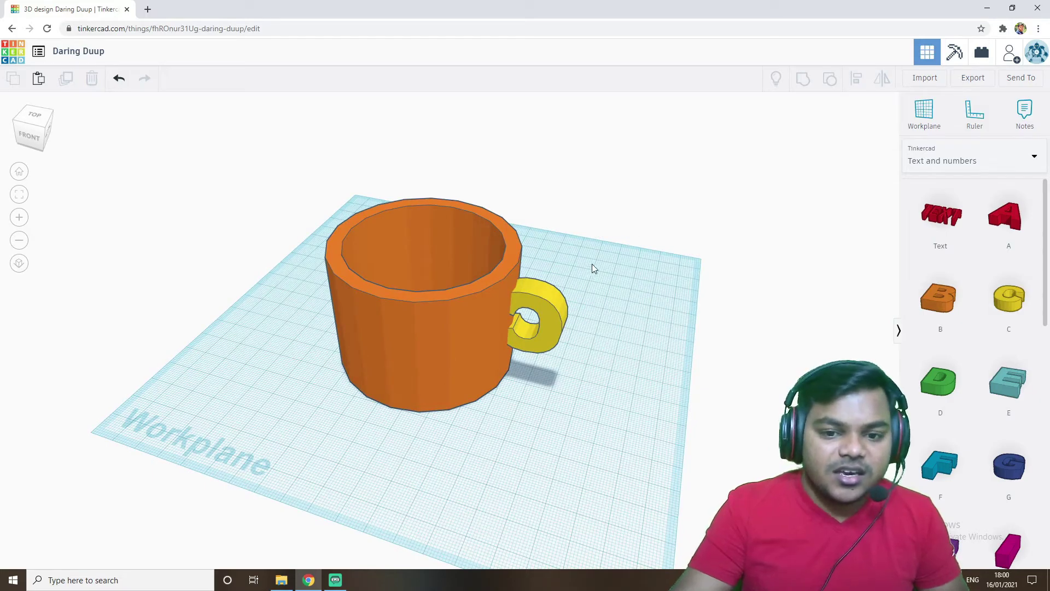
pyautogui.moveTo(637, 196); pyautogui.dragTo(303, 461)
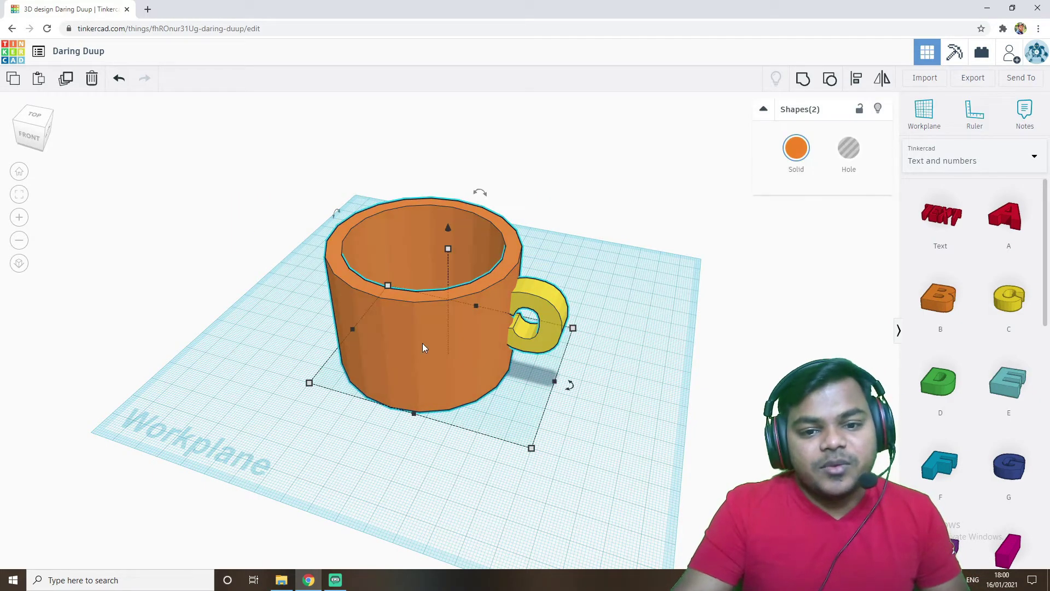
pyautogui.click(802, 80)
pyautogui.click(660, 314)
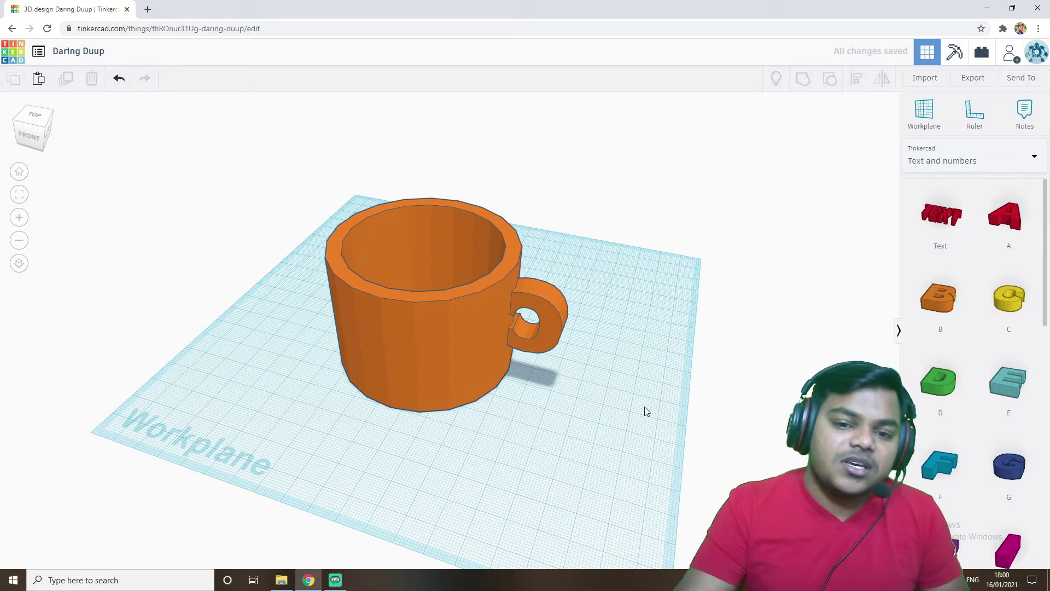
pyautogui.moveTo(605, 440); pyautogui.dragTo(681, 406, button='right')
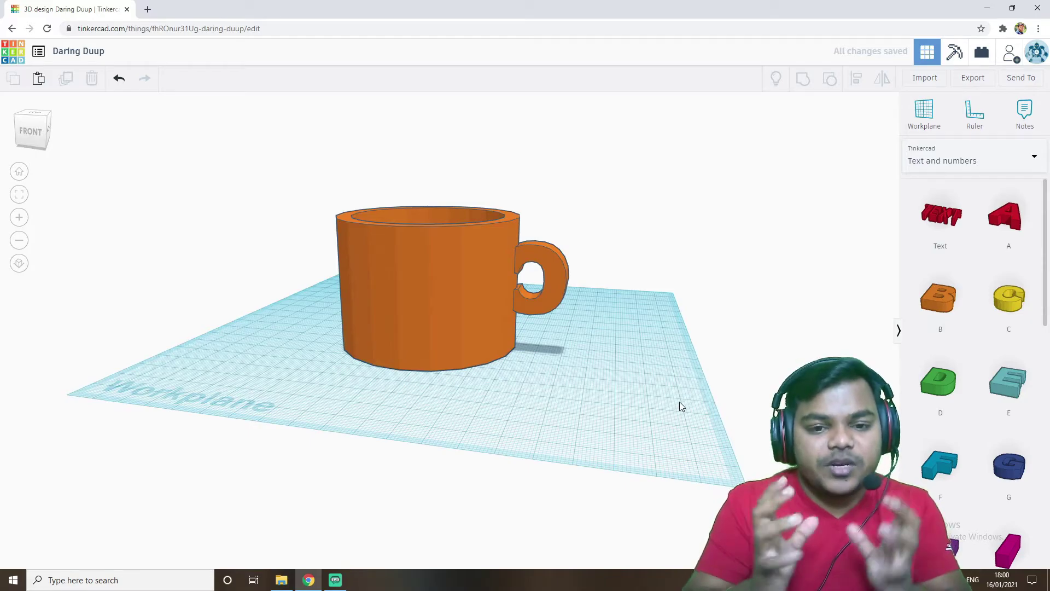
pyautogui.moveTo(400, 410); pyautogui.dragTo(442, 451, button='right')
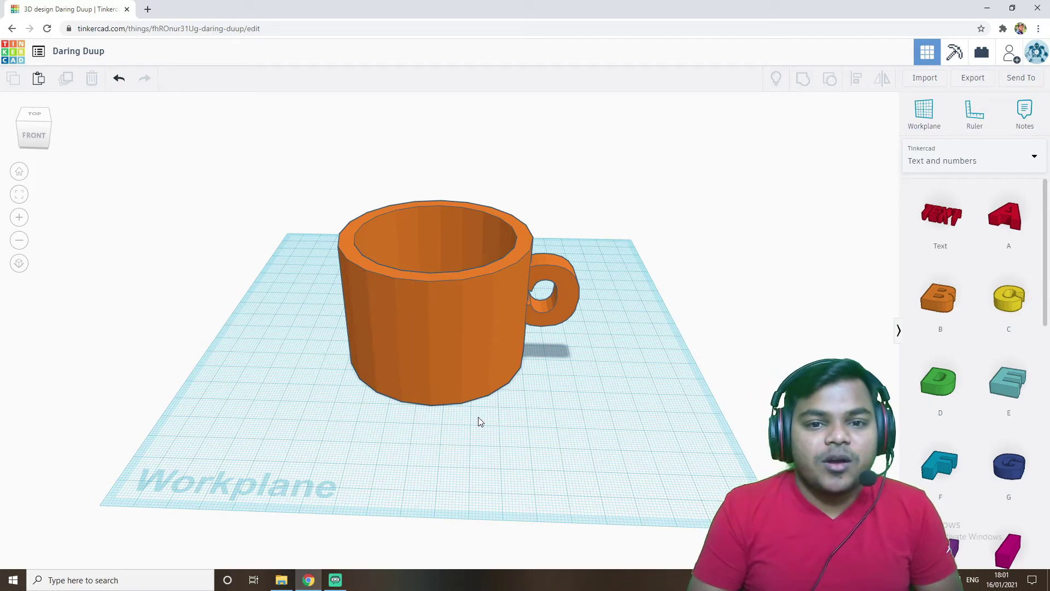
pyautogui.moveTo(478, 421); pyautogui.dragTo(524, 470, button='right')
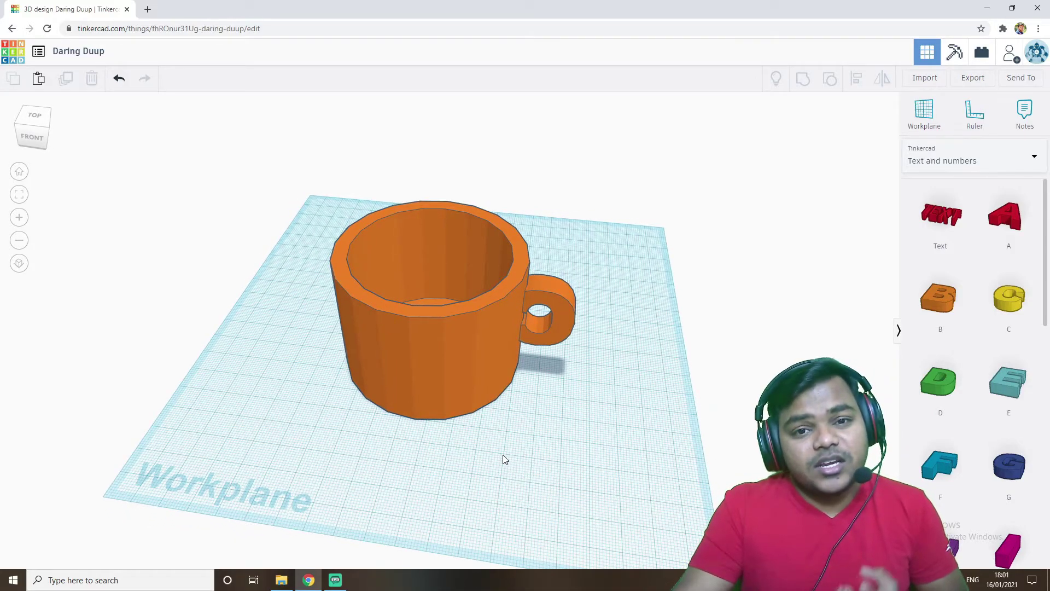
pyautogui.moveTo(505, 453); pyautogui.dragTo(512, 456, button='right')
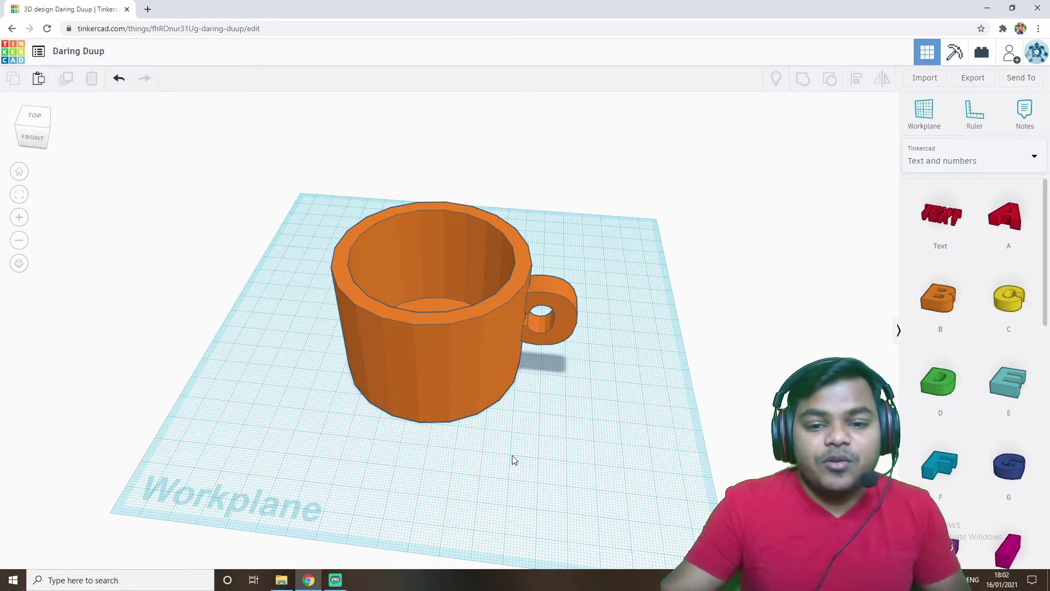
pyautogui.moveTo(488, 462)
pyautogui.mouseDown(button='right')
pyautogui.moveTo(474, 503)
pyautogui.moveTo(471, 460)
pyautogui.mouseUp(button='right')
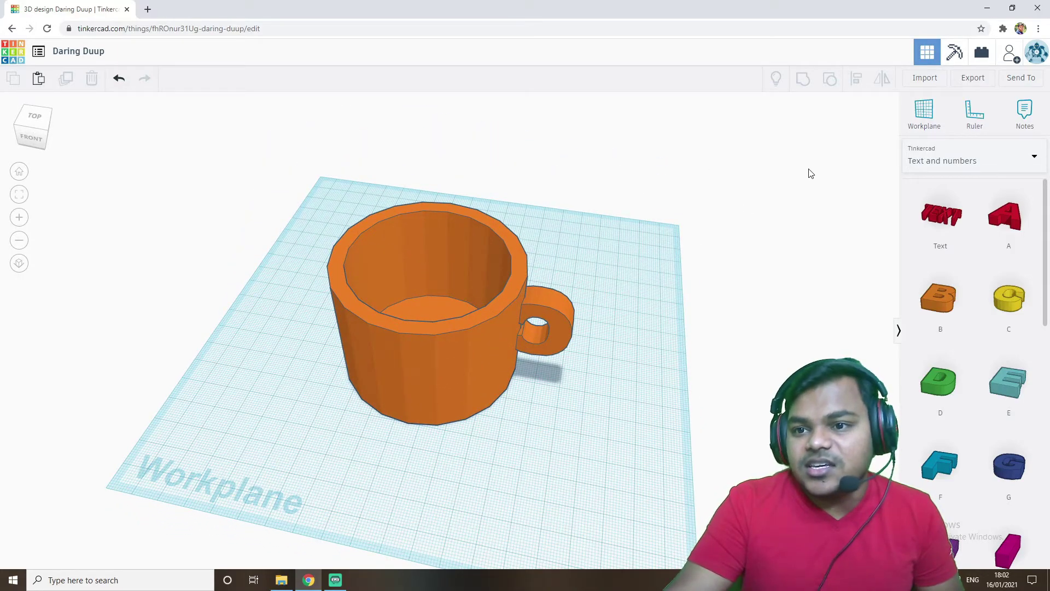
# Export everything in the design as an STL file for 3D printing and dismiss the download notice
pyautogui.click(975, 80)
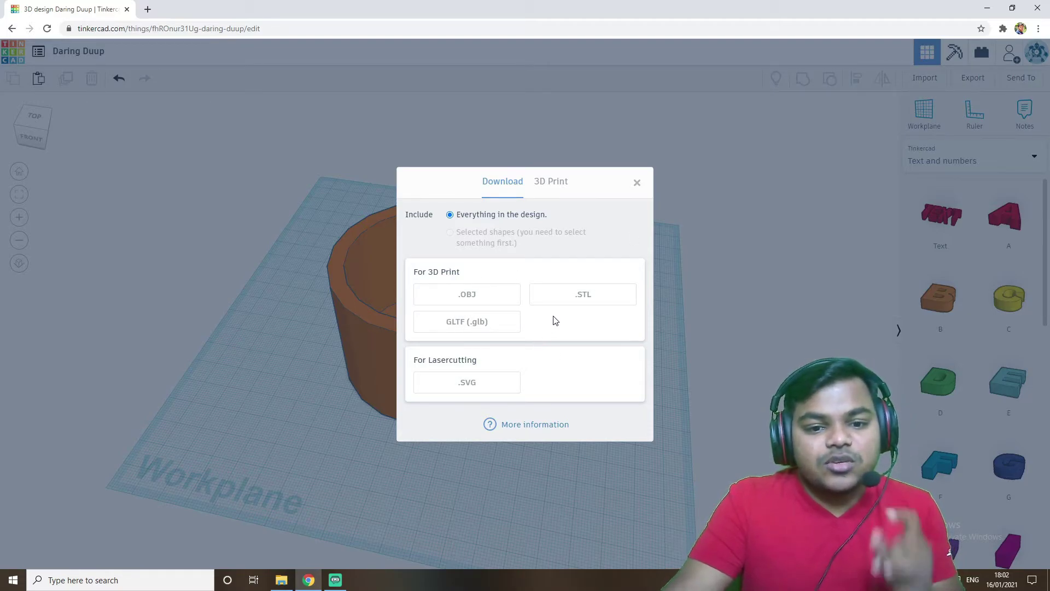
pyautogui.click(579, 300)
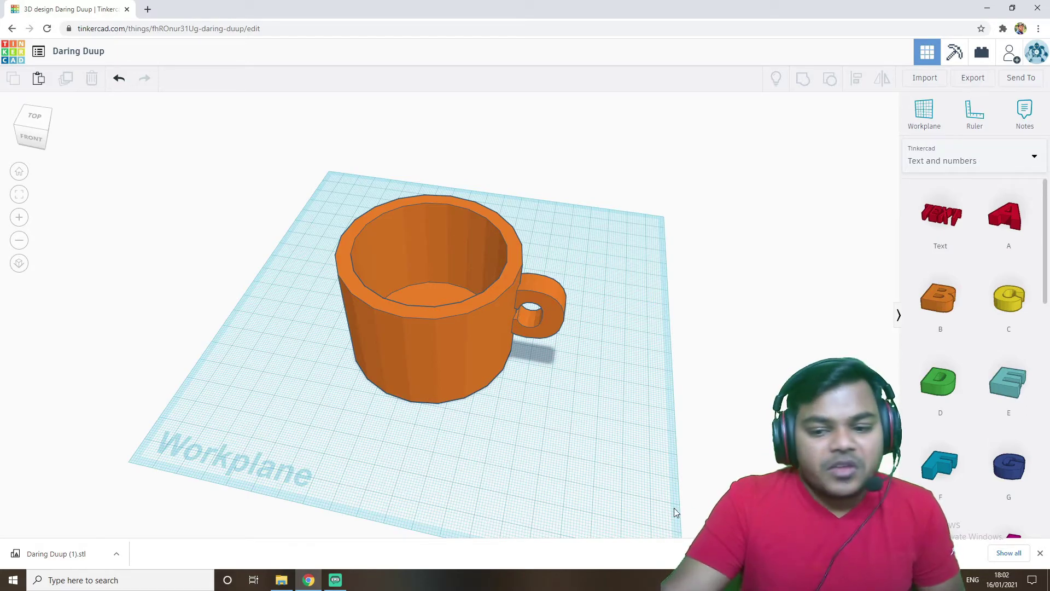
pyautogui.click(1040, 554)
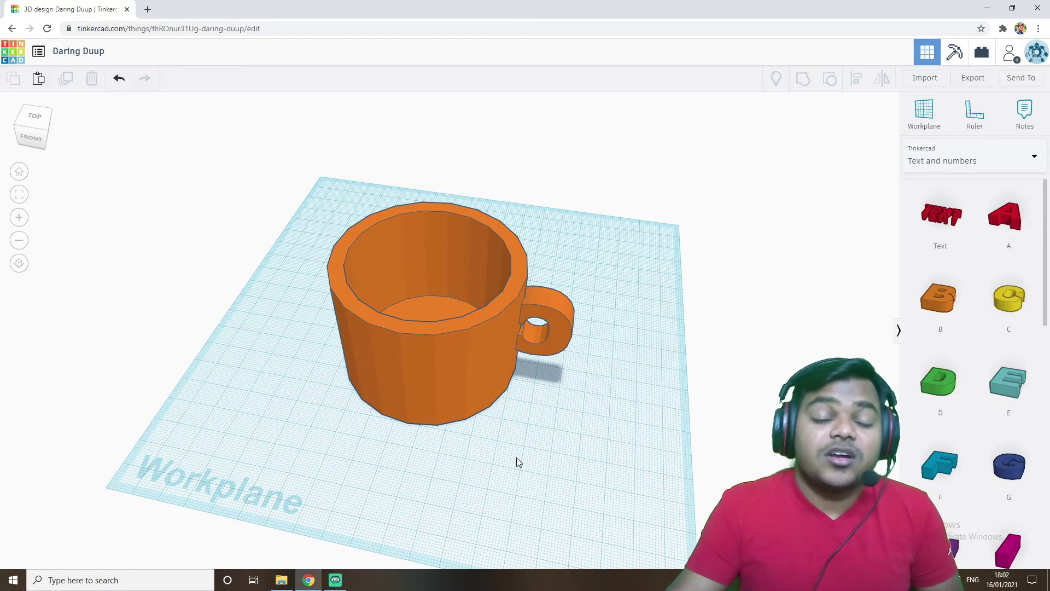